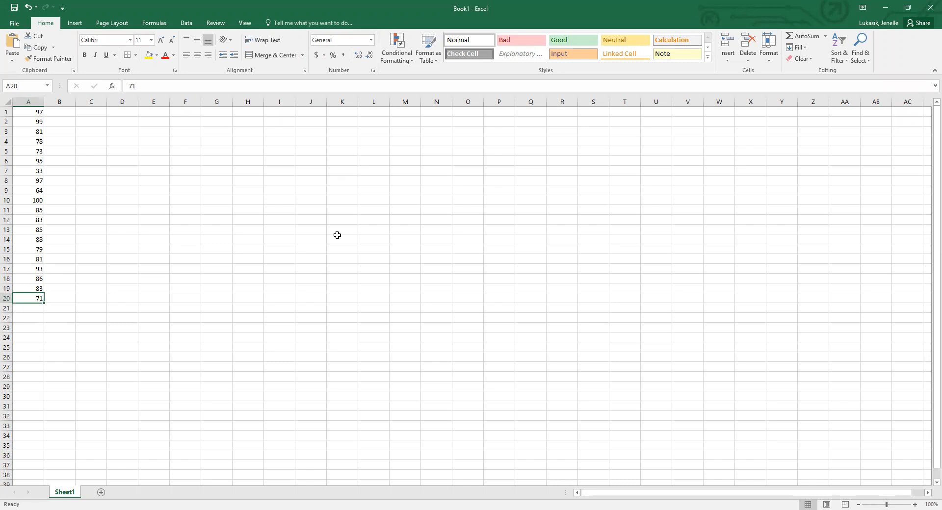
left_click(25, 112)
left_click_drag(26, 124, 33, 300)
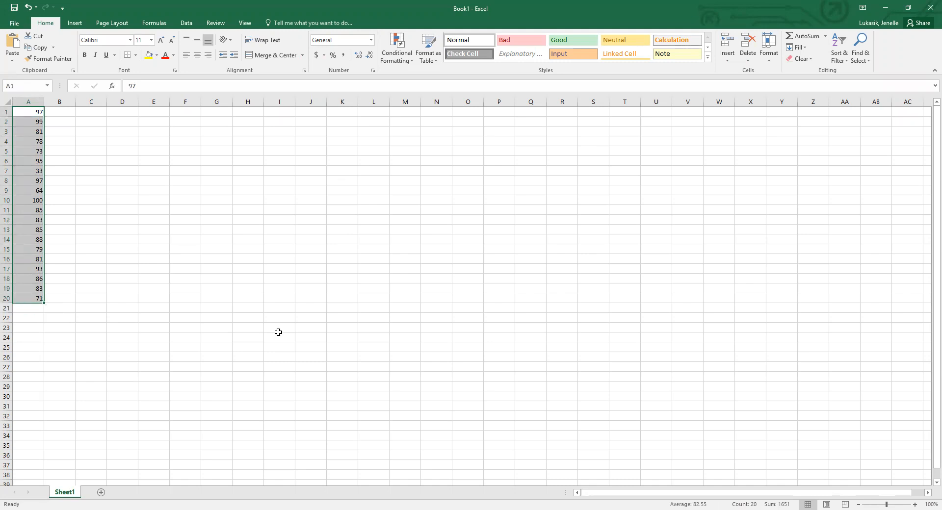
left_click(30, 113)
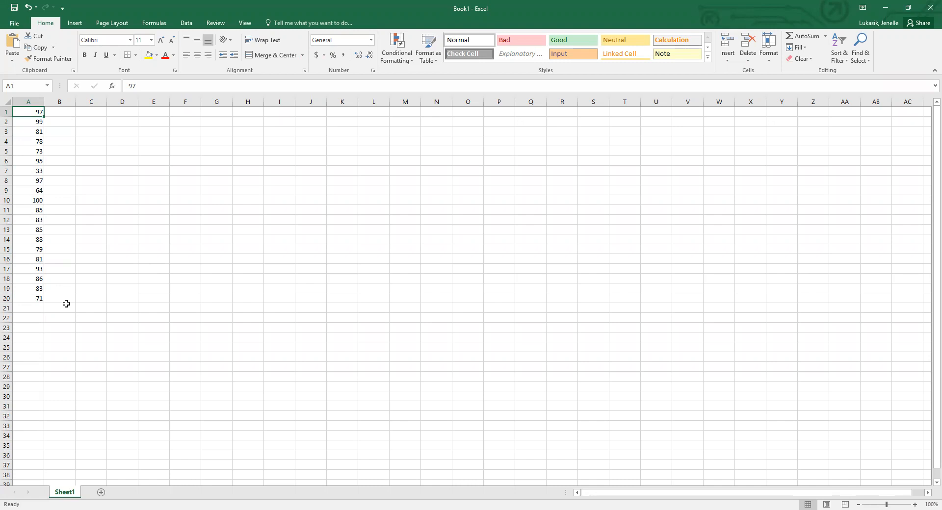
Enter the labels mean:, median:, mode: and midrange: in C1:C4 and fit column C's width to its contents.
left_click(93, 115)
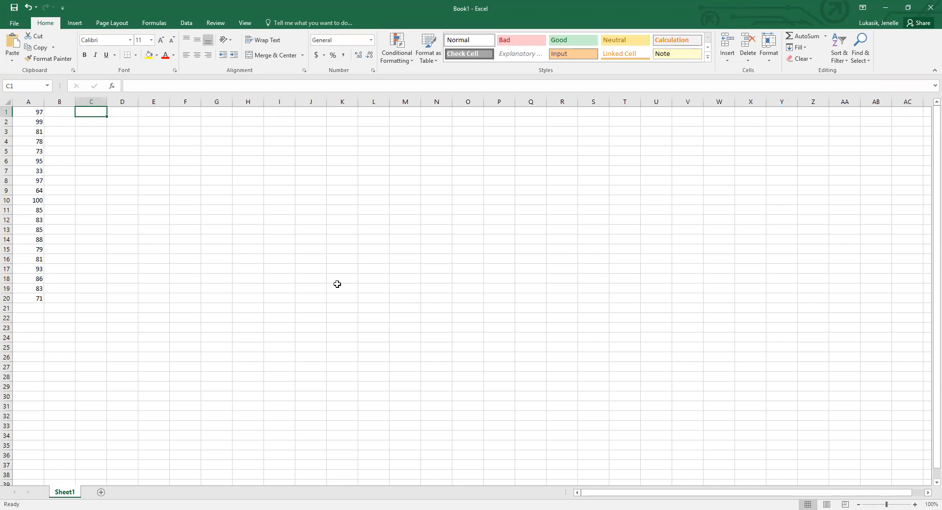
type("mean:")
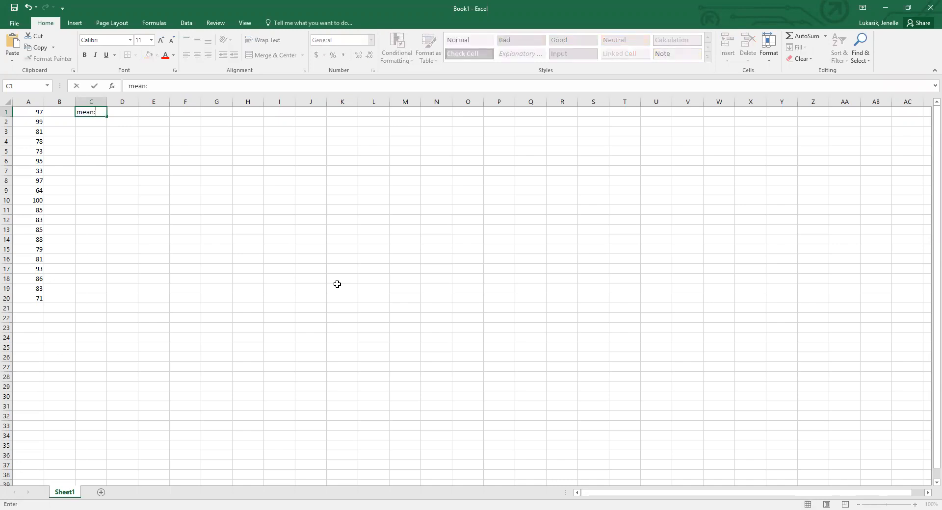
key("Return")
type("median:")
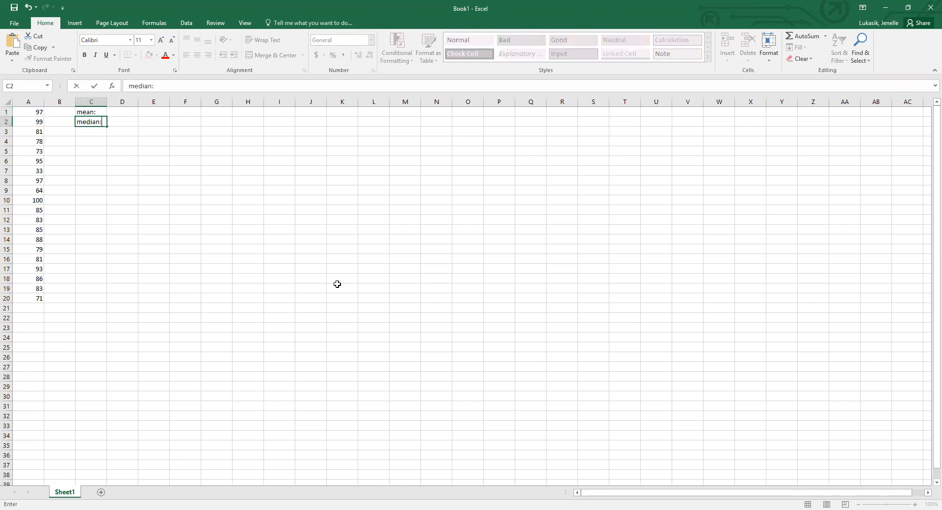
key("Return")
type("mode:")
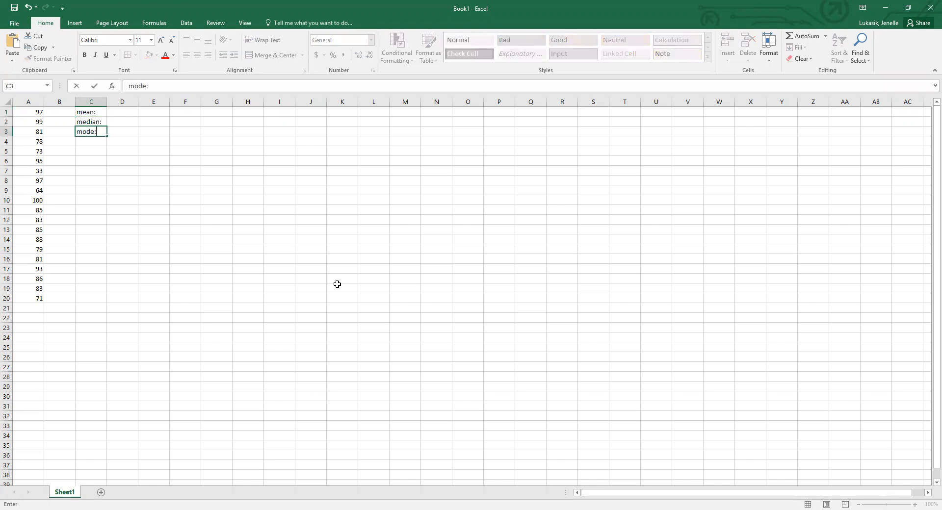
key("Return")
type("mid")
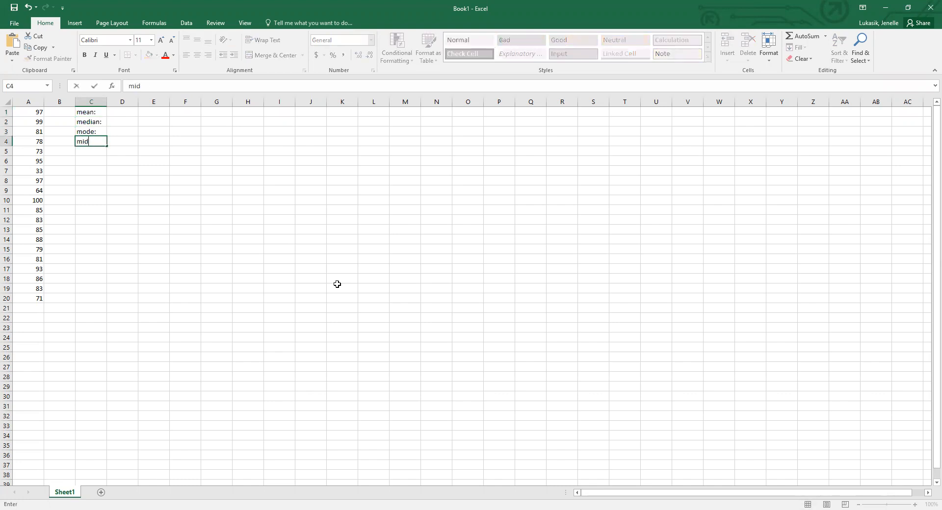
type("range:")
key("Return")
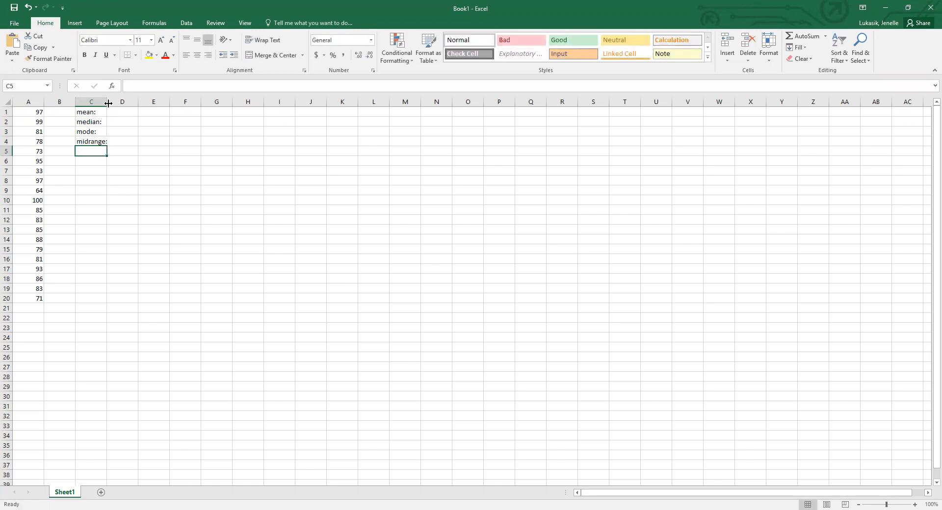
double_click(108, 103)
Start inserting a function in D1 beside the mean label and search the available functions for "mean".
left_click(125, 112)
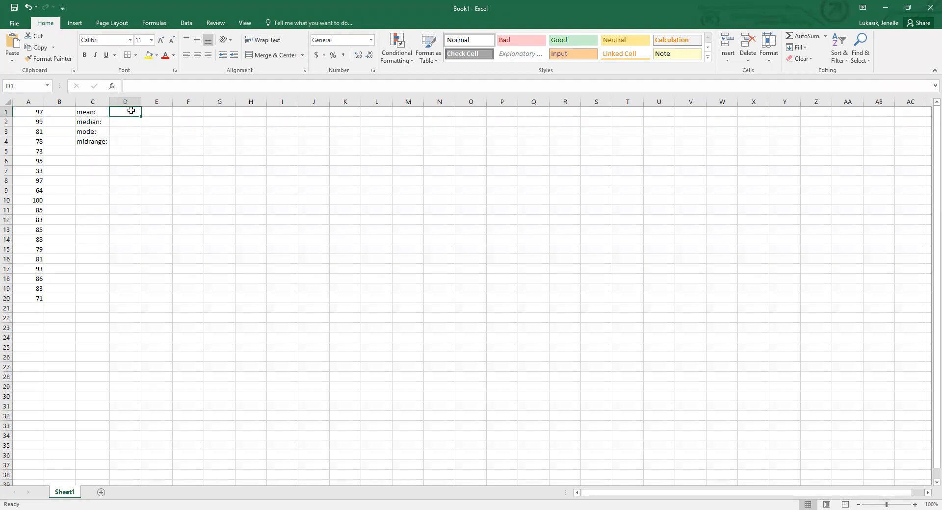
left_click(155, 25)
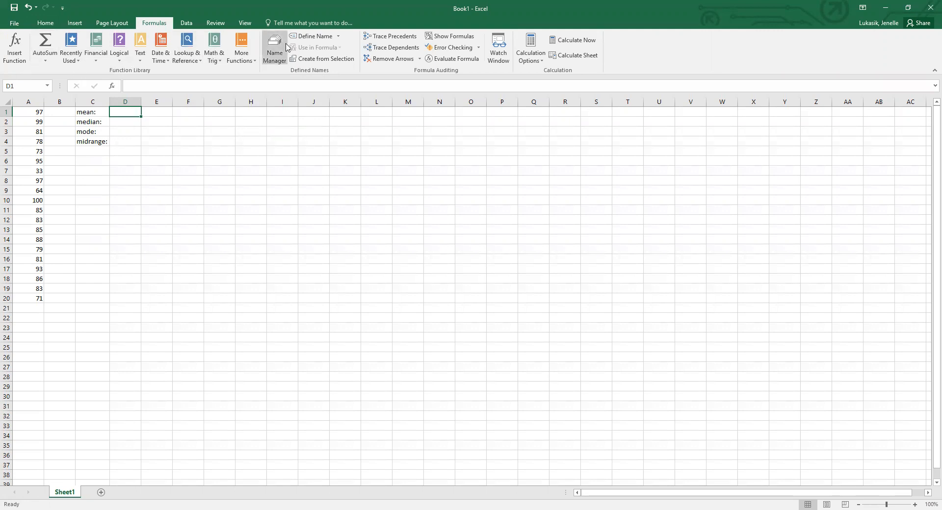
left_click(17, 47)
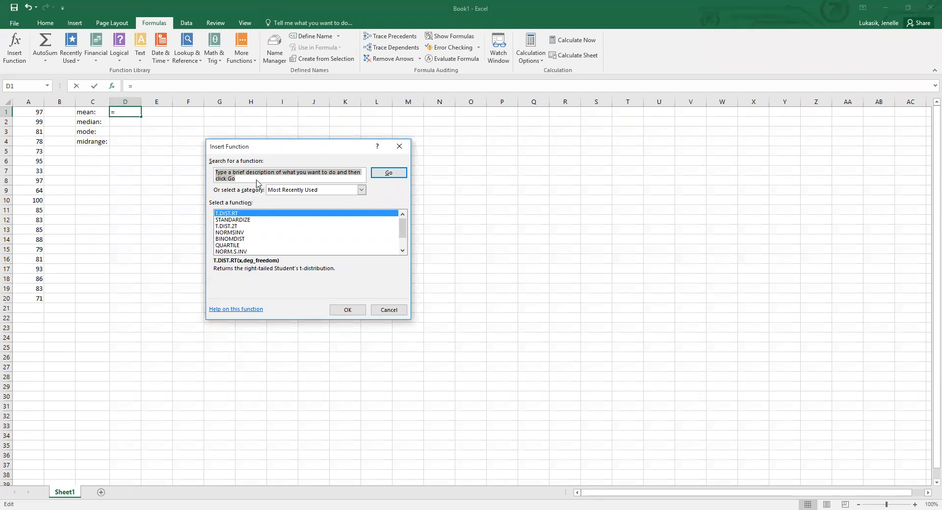
type("mean")
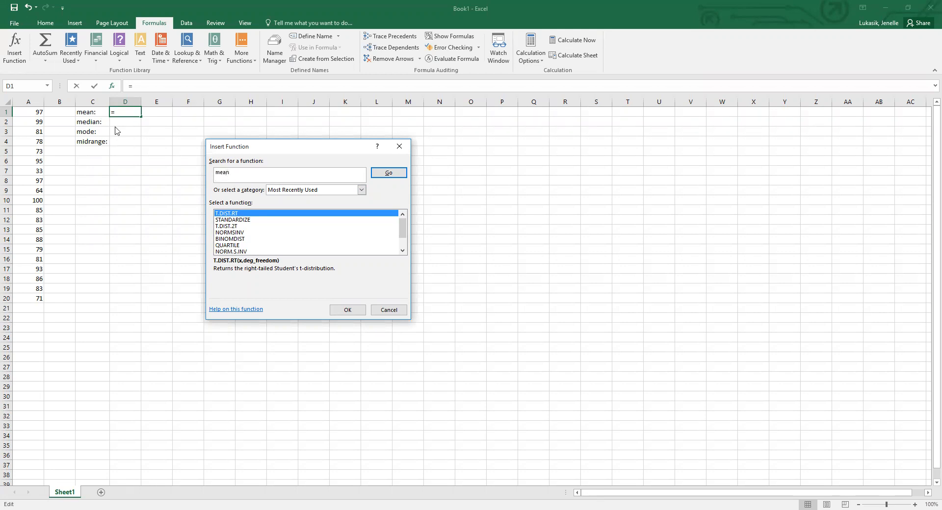
left_click(382, 176)
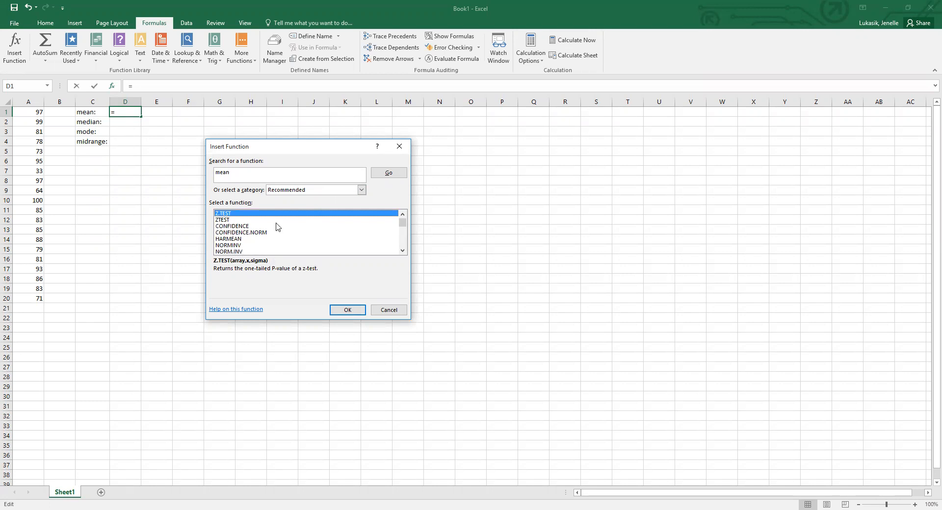
Search the functions for "average" instead and insert AVERAGE over the range A1:A20 in D1.
left_click(235, 172)
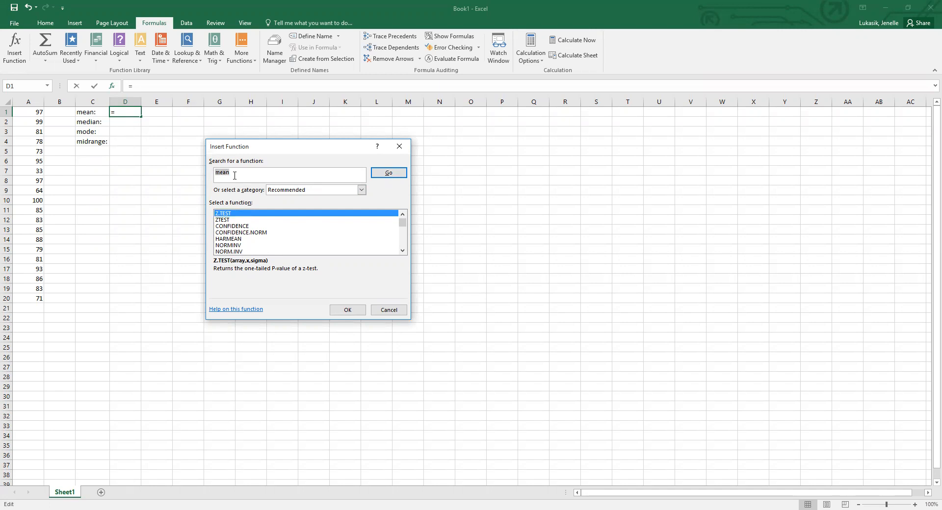
type("average")
left_click(396, 178)
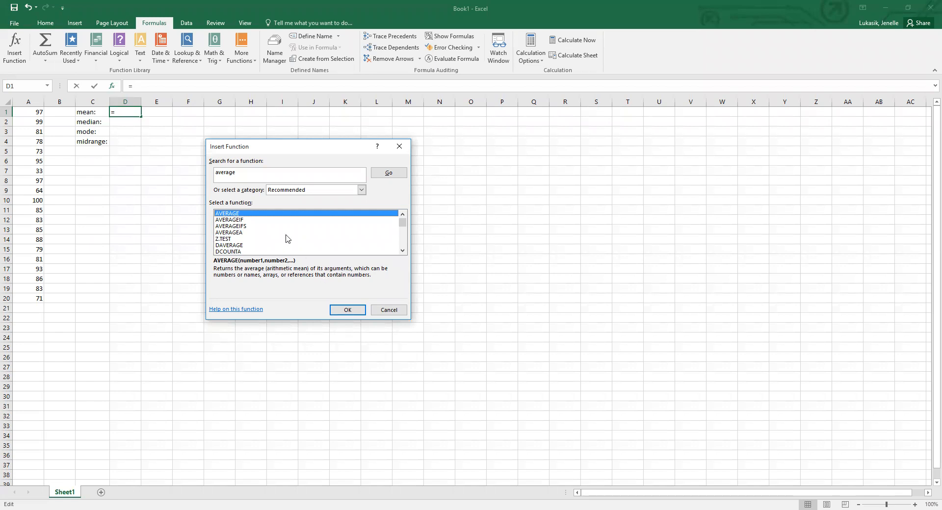
left_click(347, 311)
left_click_drag(288, 153, 289, 198)
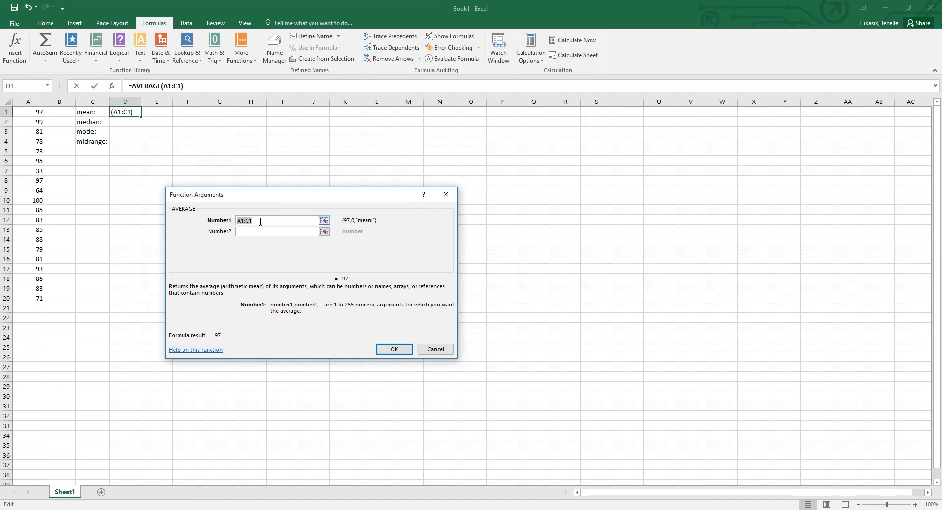
left_click(31, 110)
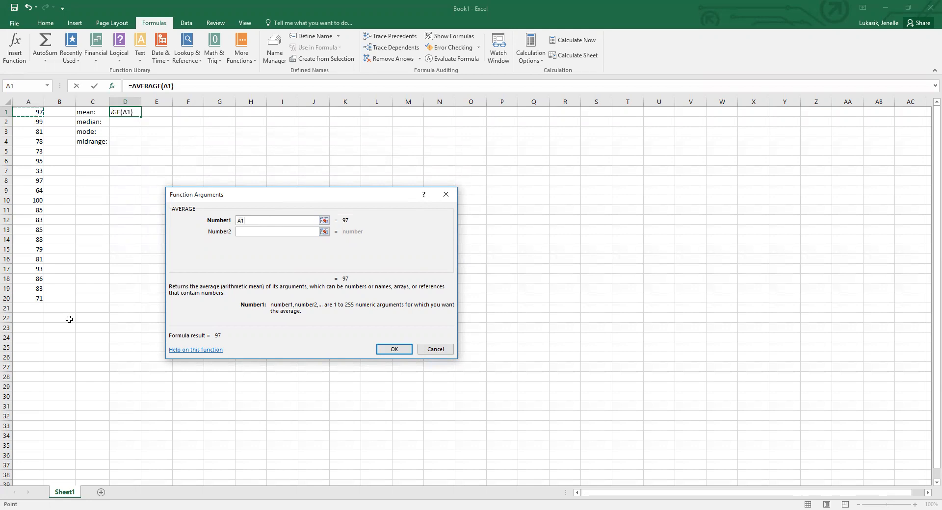
key("ctrl+shift+Down")
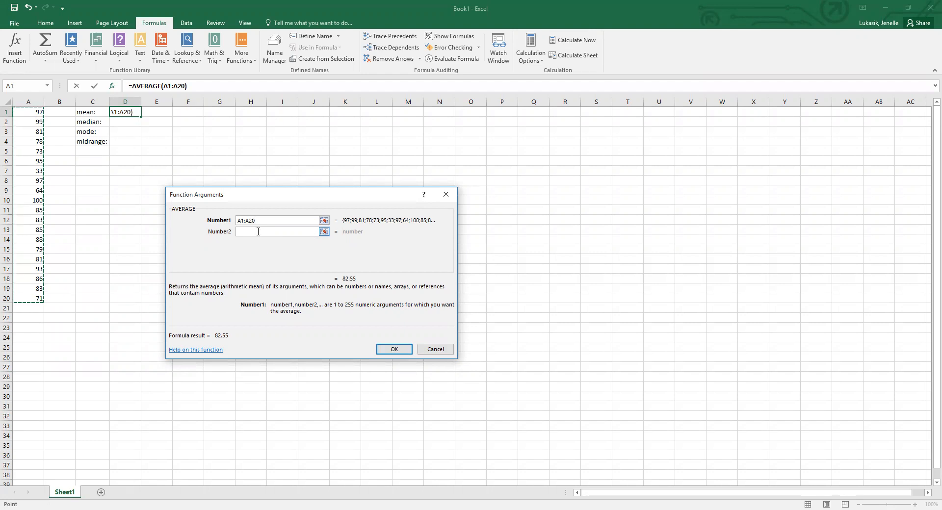
left_click(379, 350)
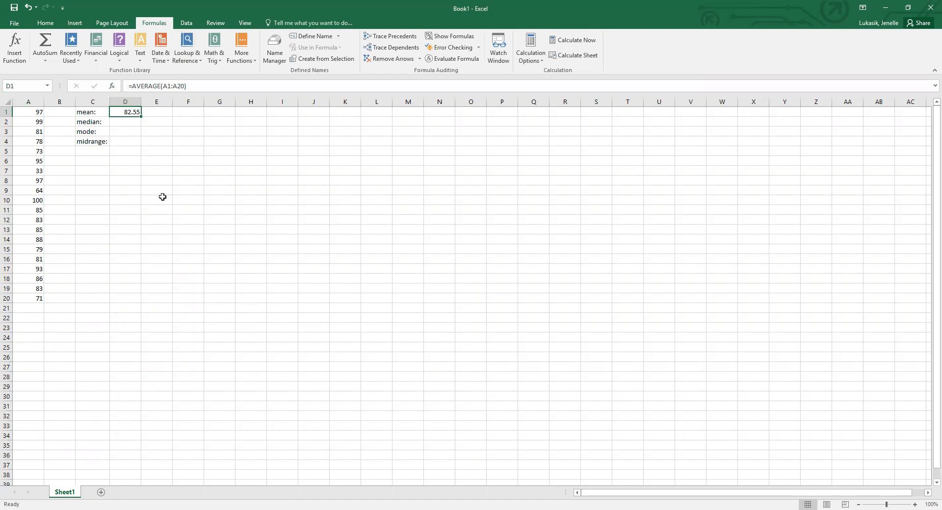
Find the MEDIAN function and insert it in D2 over the range A1:A20.
left_click(131, 123)
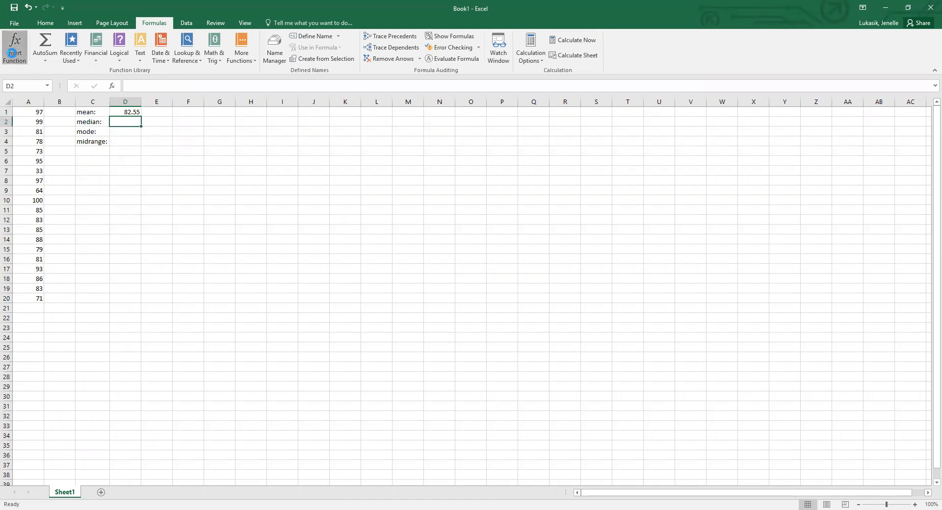
left_click(12, 56)
type("median")
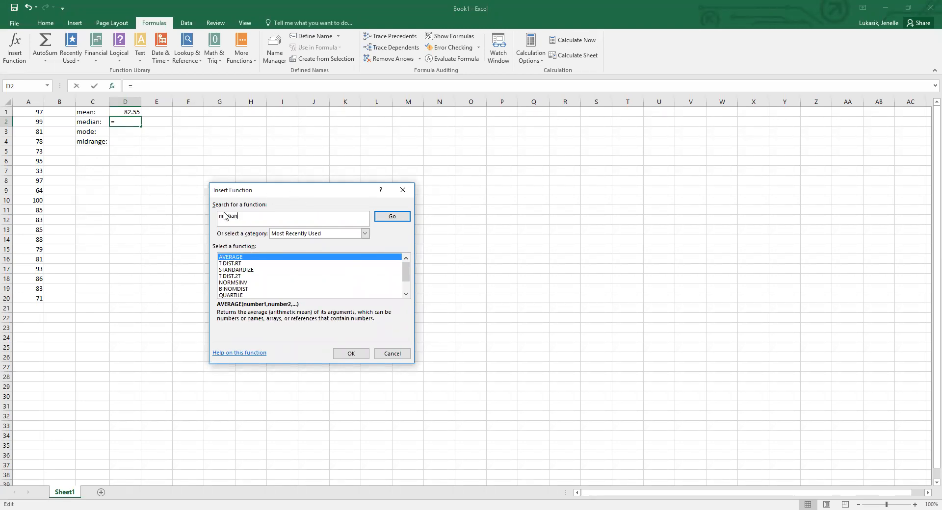
left_click(382, 221)
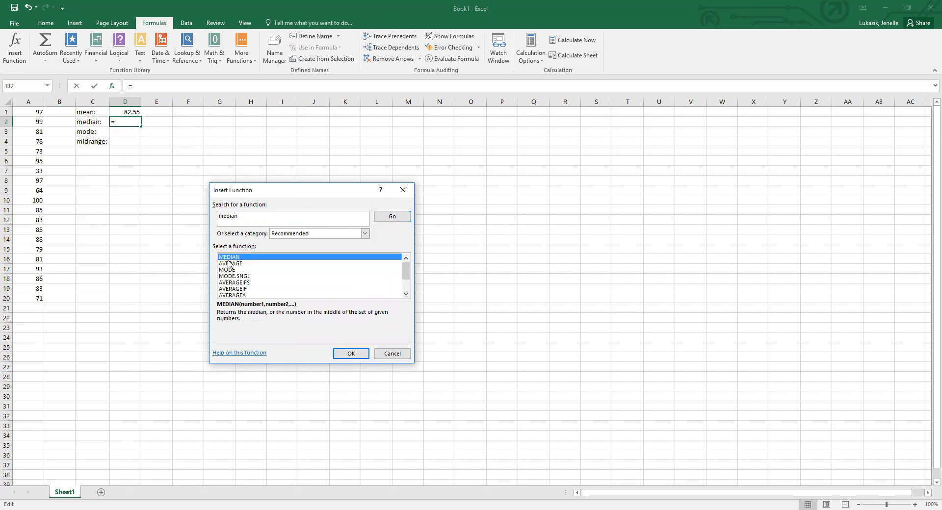
left_click(350, 353)
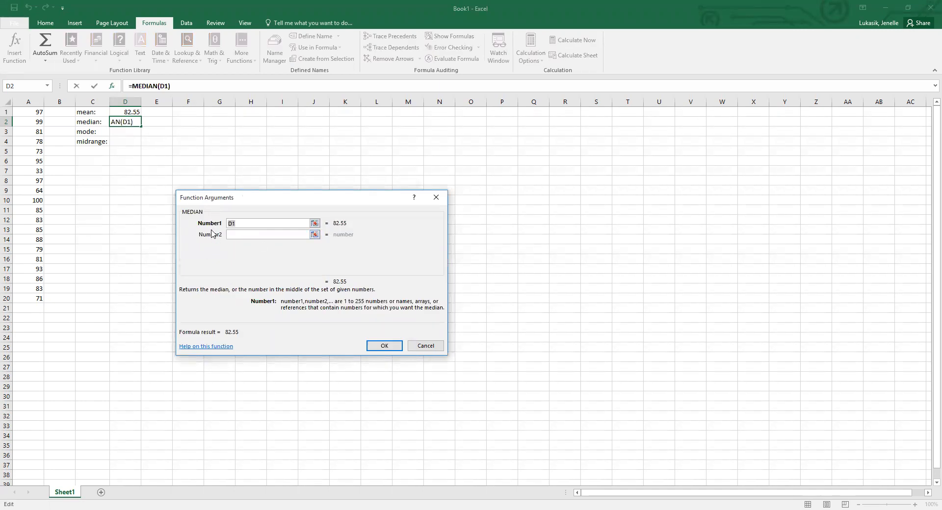
left_click(36, 112)
left_click_drag(36, 112, 25, 300)
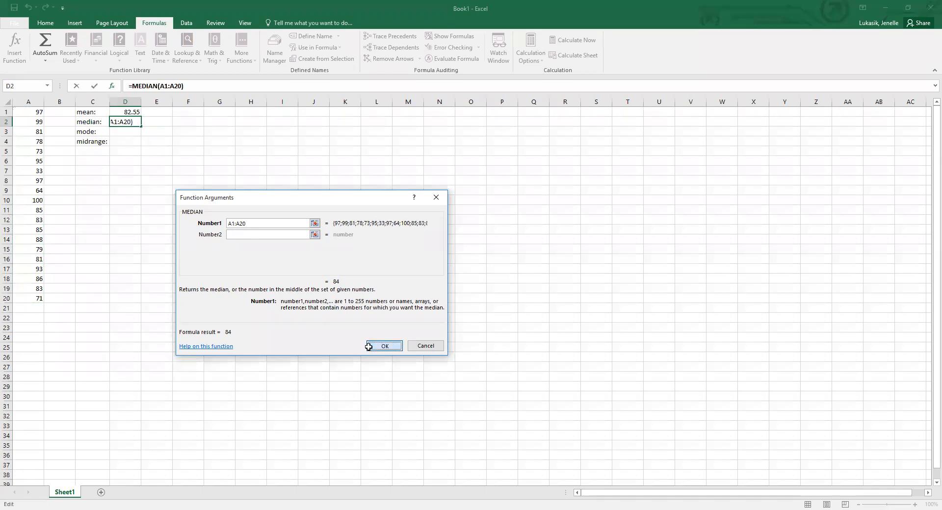
left_click(384, 346)
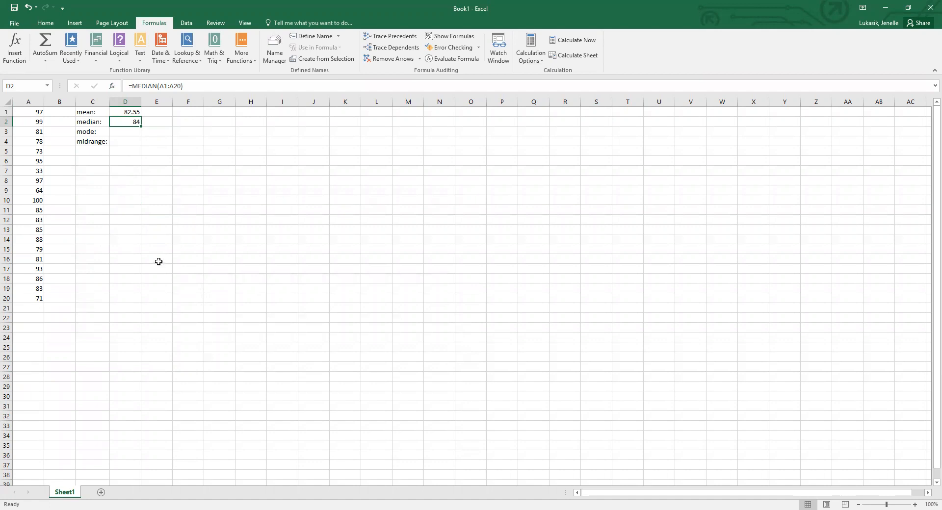
Find the MODE function and insert it in D3 over the range A1:A20.
left_click(131, 132)
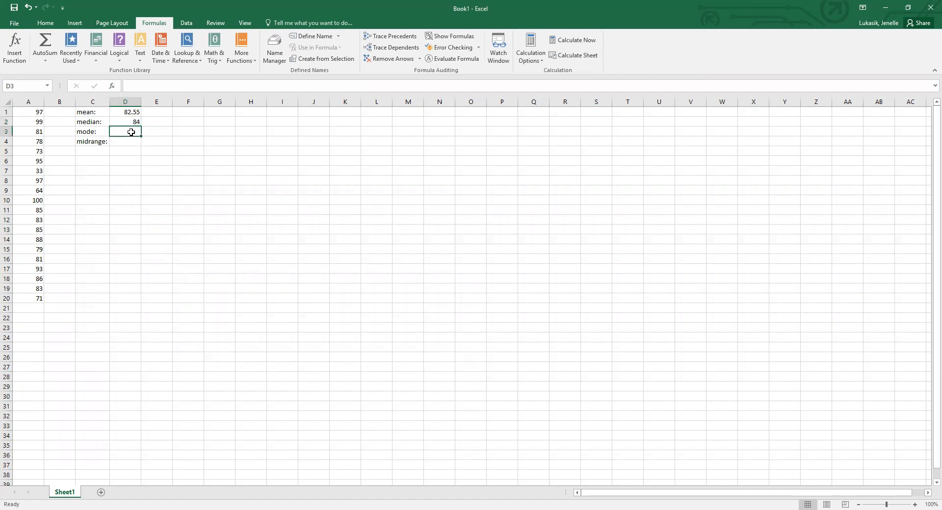
left_click(15, 47)
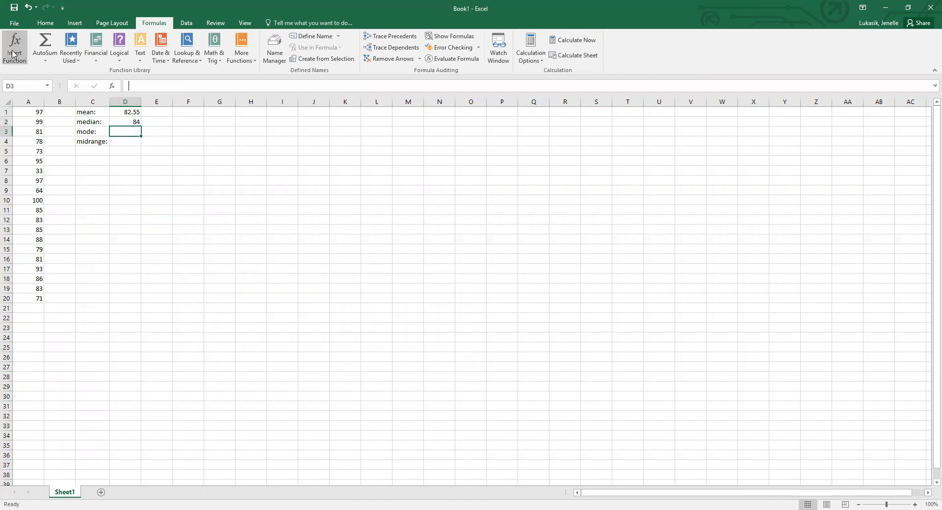
type("mode")
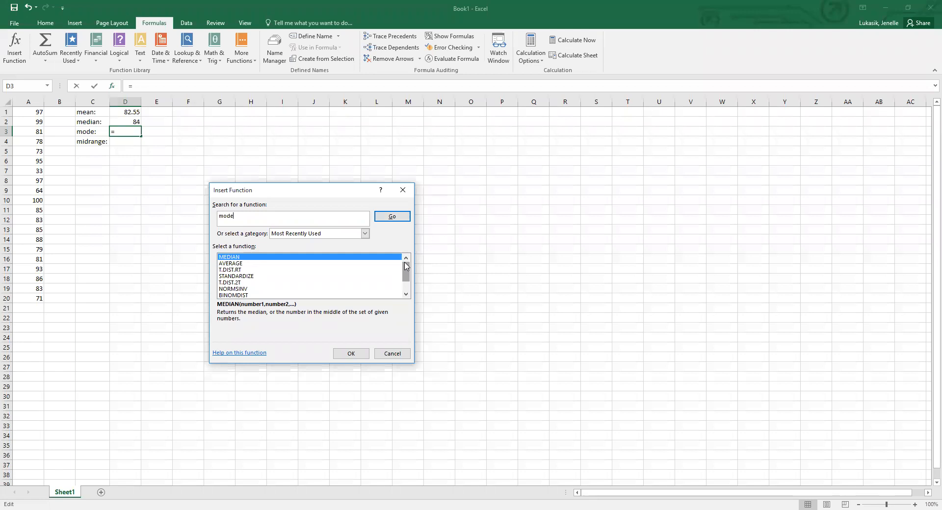
left_click(392, 216)
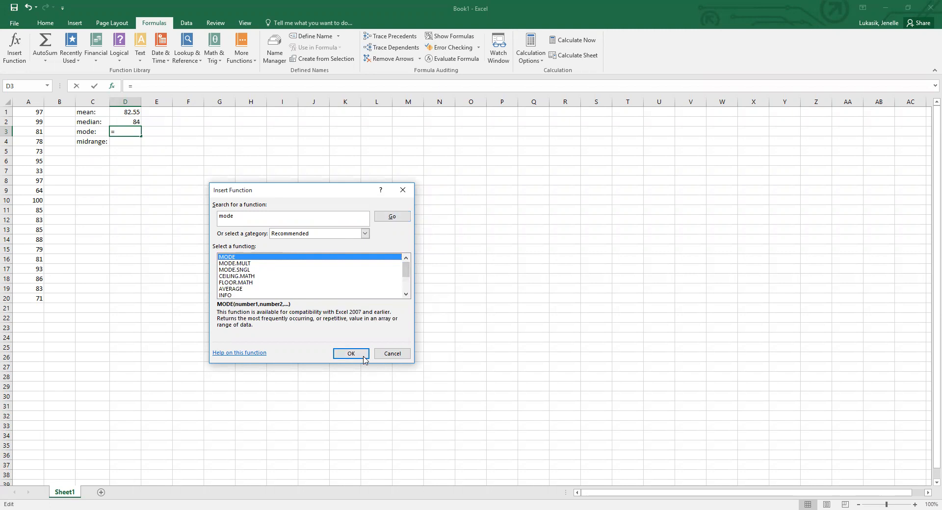
left_click(335, 354)
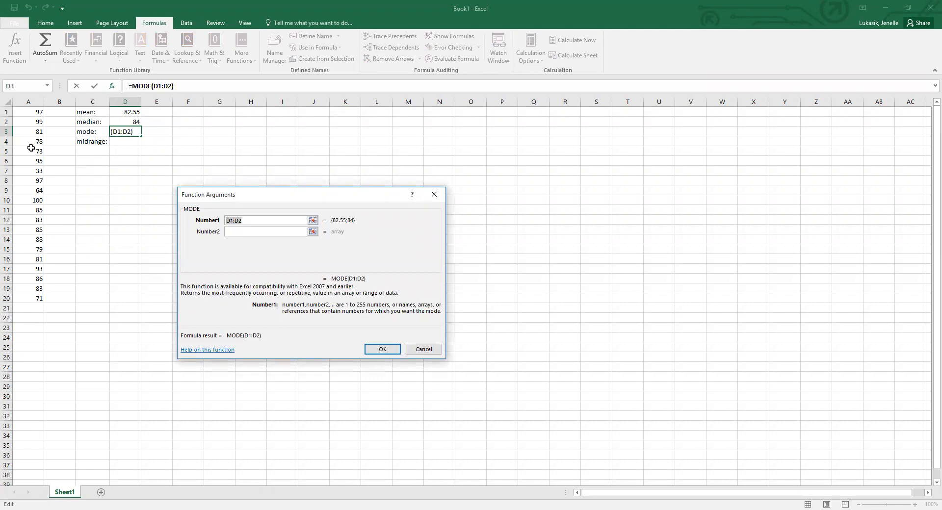
left_click(25, 116)
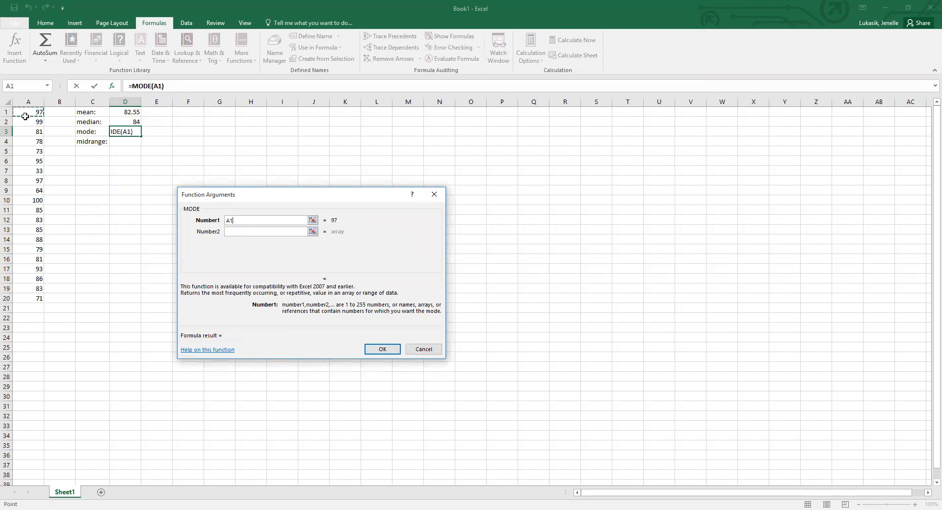
left_click(31, 297, "shift")
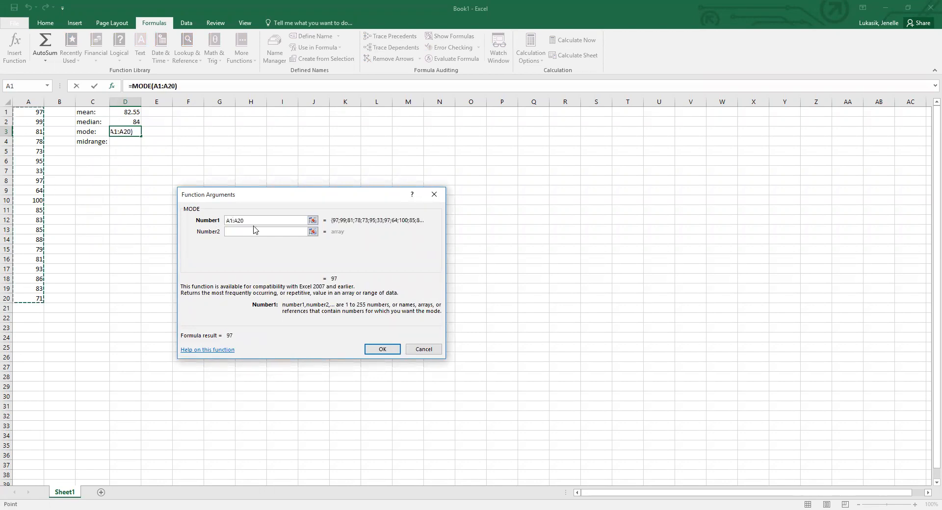
left_click(376, 351)
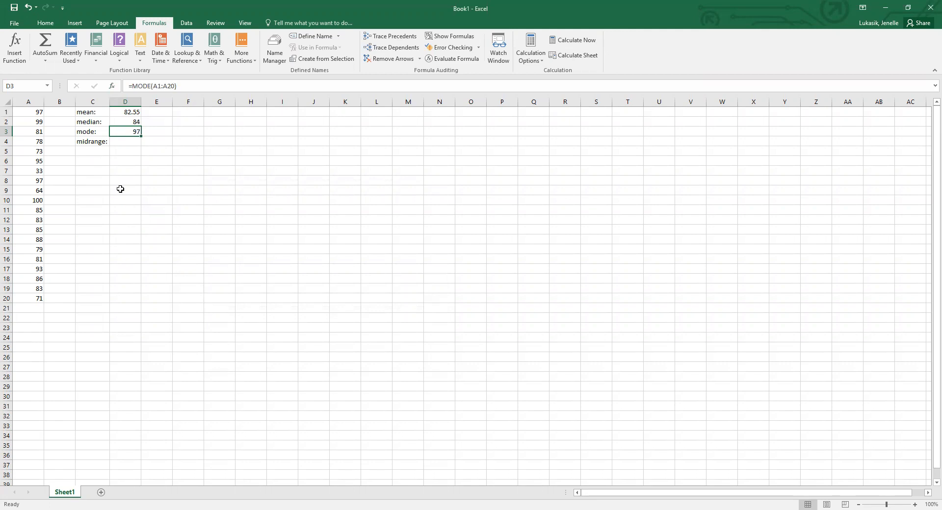
Go down column A from A1 to A8 to check for occurrences of the value 97.
left_click(29, 113)
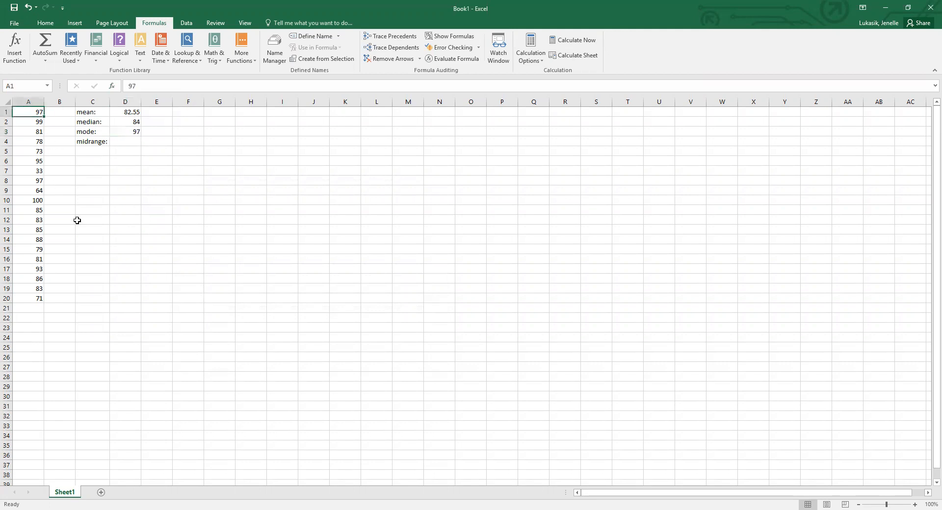
key("Down")
key("Down")
key("Down")
key("Down")
key("Down")
key("Down")
key("Down")
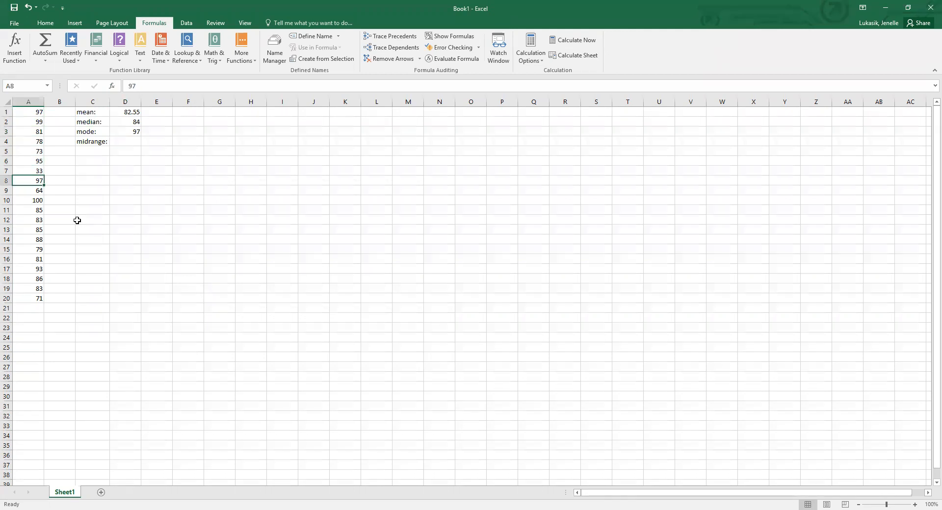
Check column A for other repeated values at A3, A16, A12 and A19, and compare them with the mode in D3.
left_click(27, 132)
left_click(27, 261)
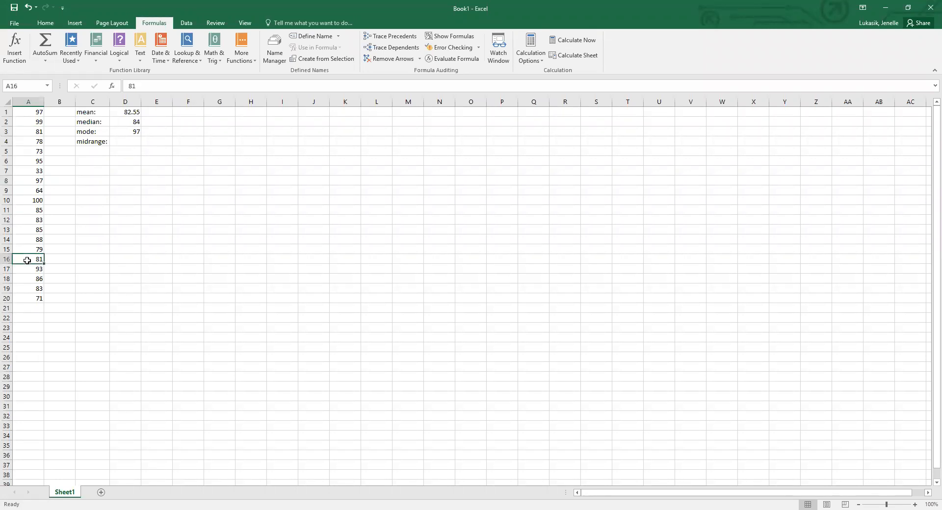
left_click(28, 221)
left_click(22, 288)
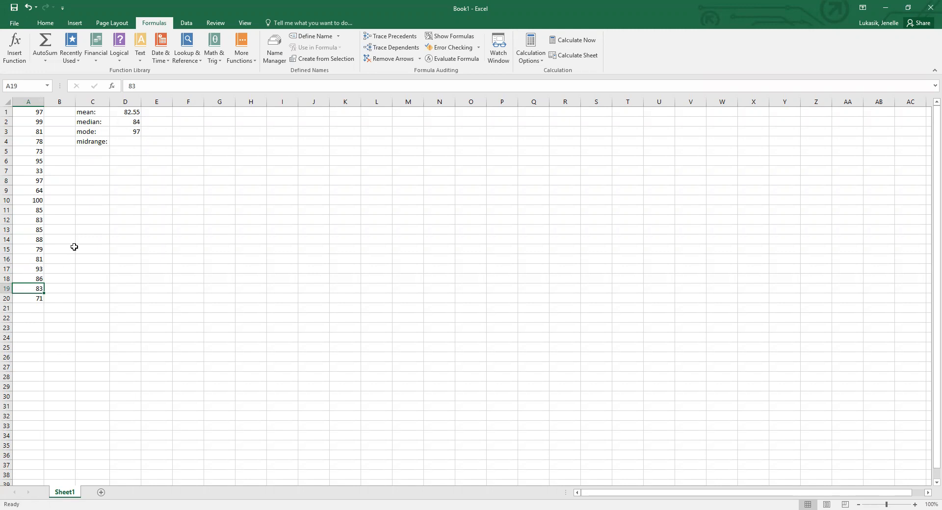
left_click(126, 129)
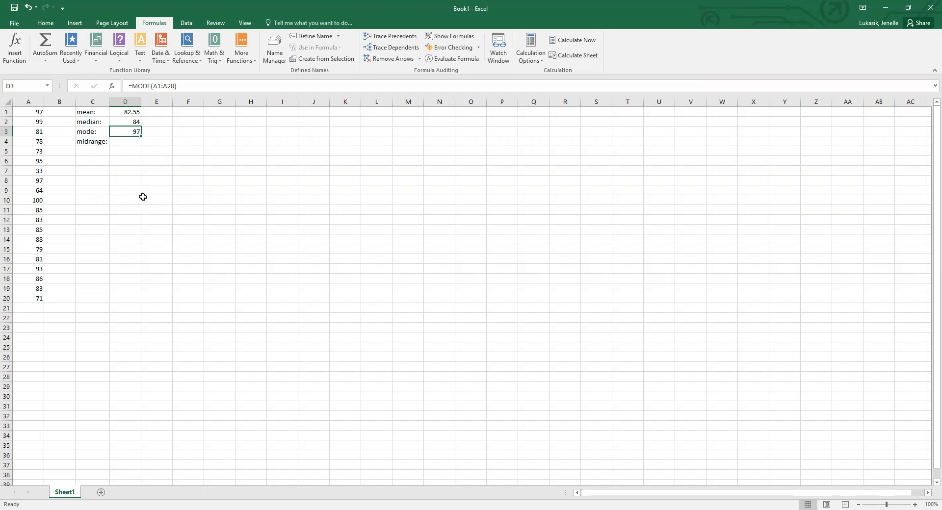
Add the labels "min (L):" in C6 and "max (H):" in C7.
left_click(127, 142)
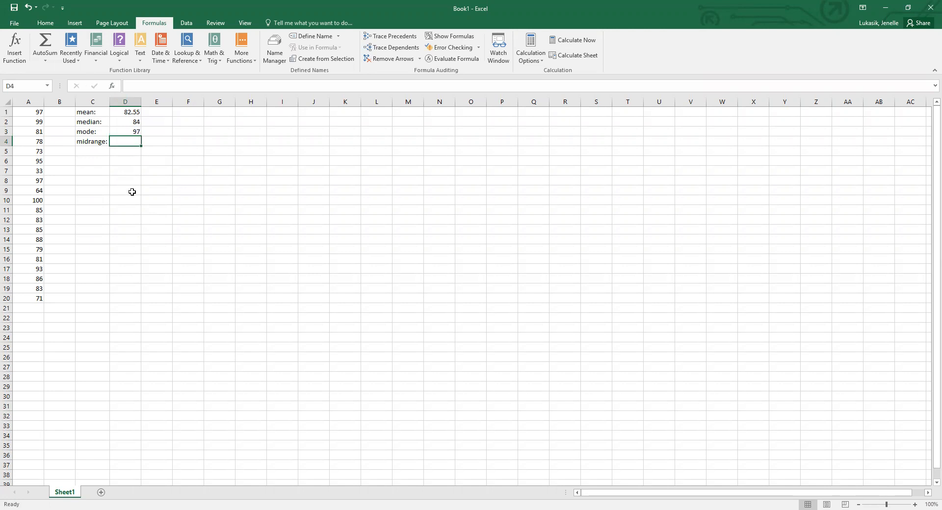
left_click(94, 160)
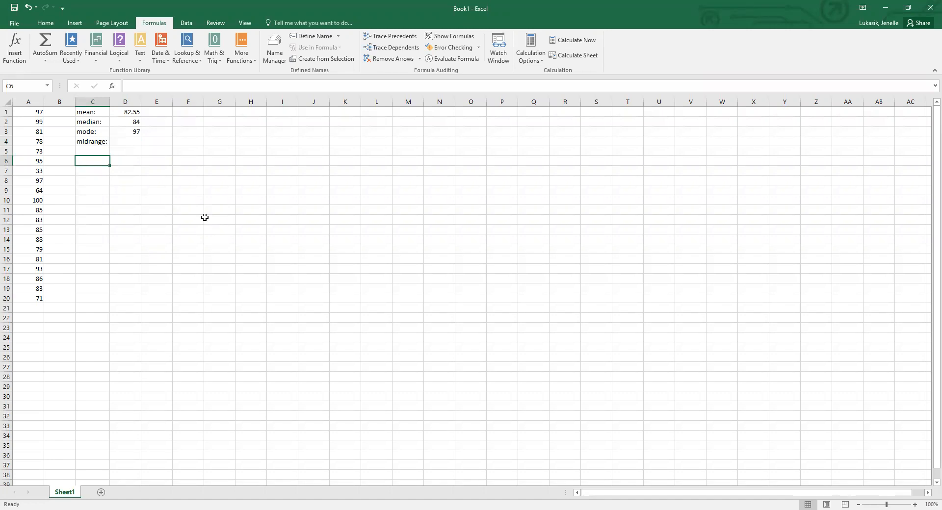
type("min")
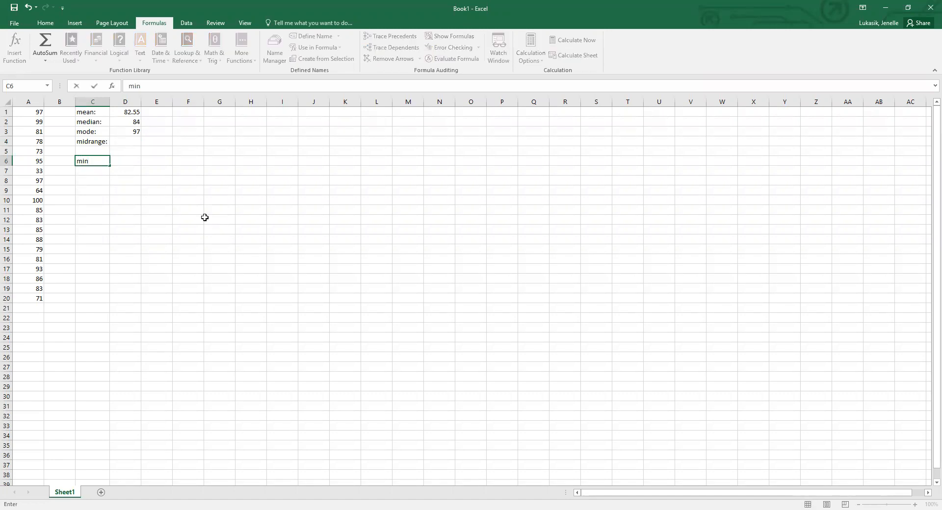
type(" (L):")
key("Return")
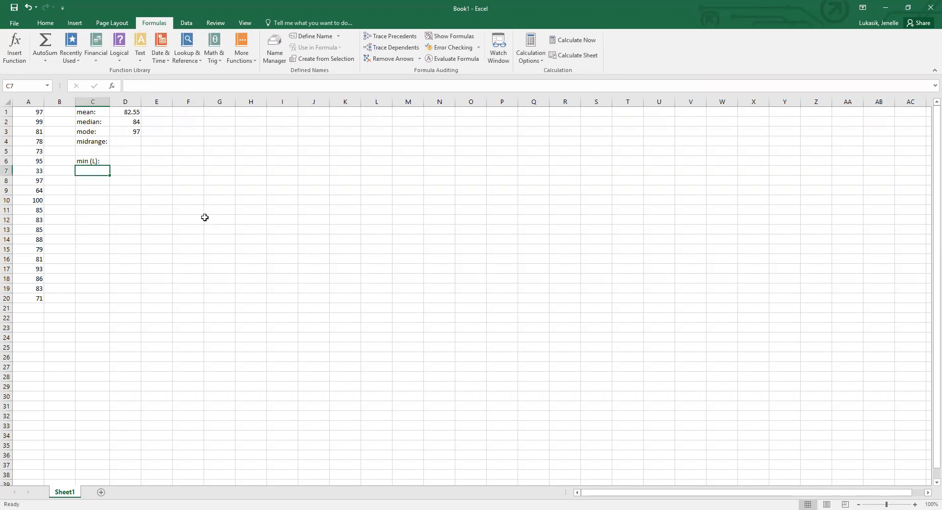
type("max (H")
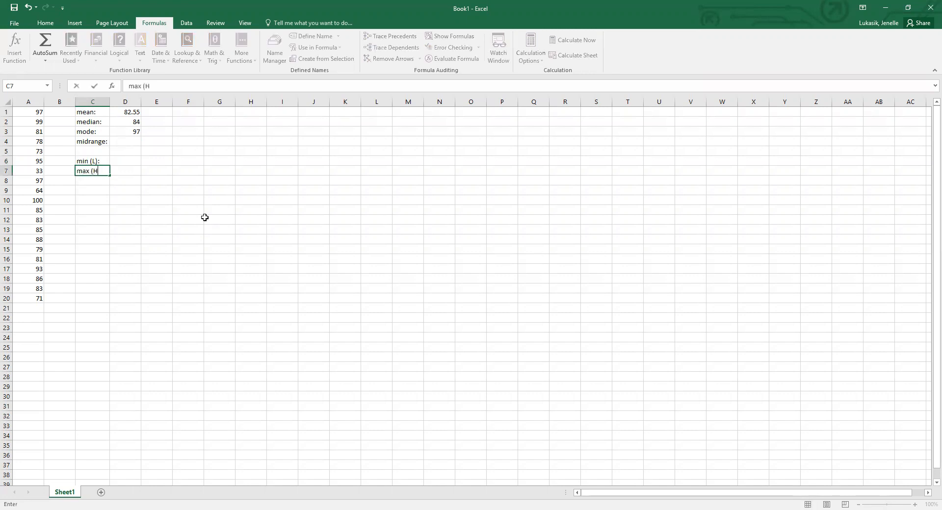
type("):")
Find the MIN function and insert it in D6 over the range A1:A20.
left_click(130, 161)
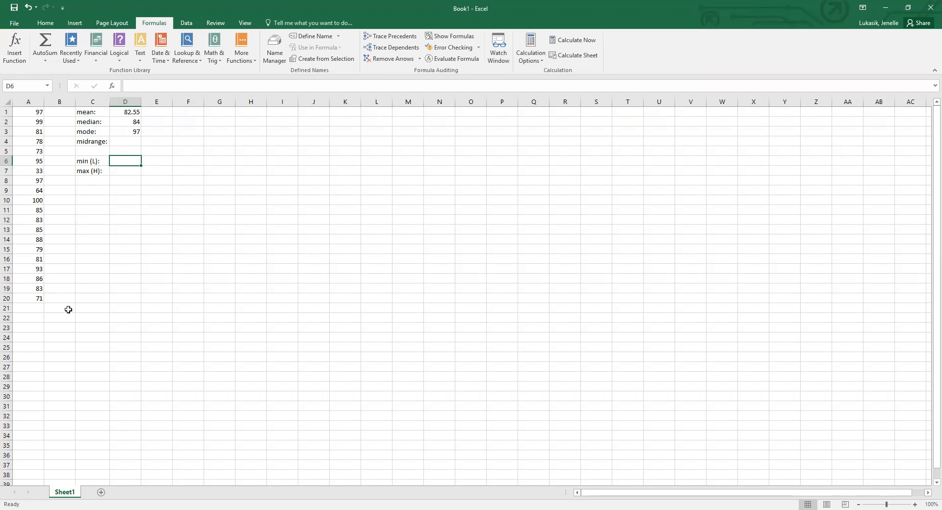
left_click(21, 61)
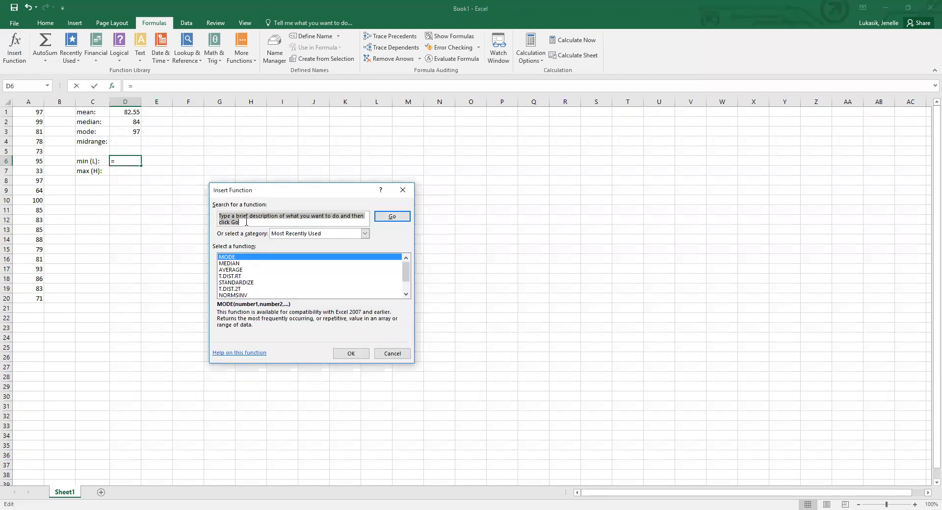
type("min")
left_click(392, 219)
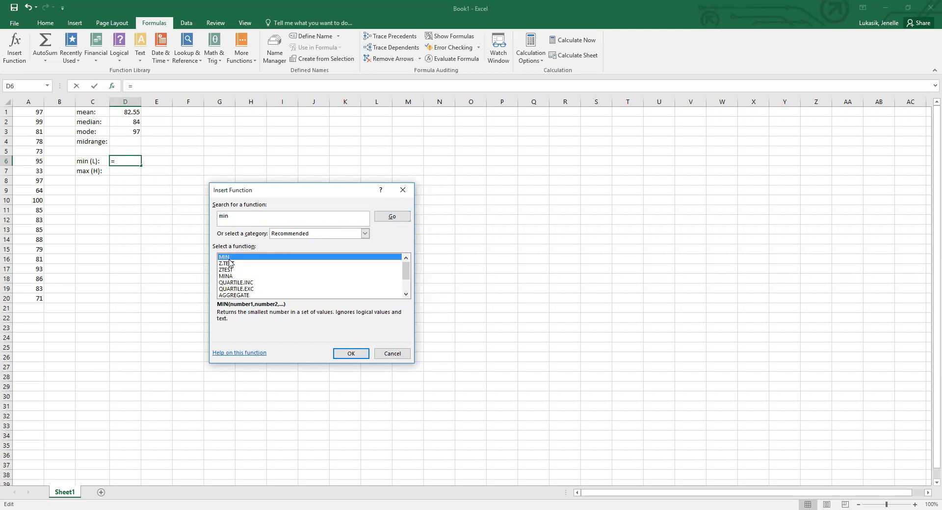
left_click(342, 355)
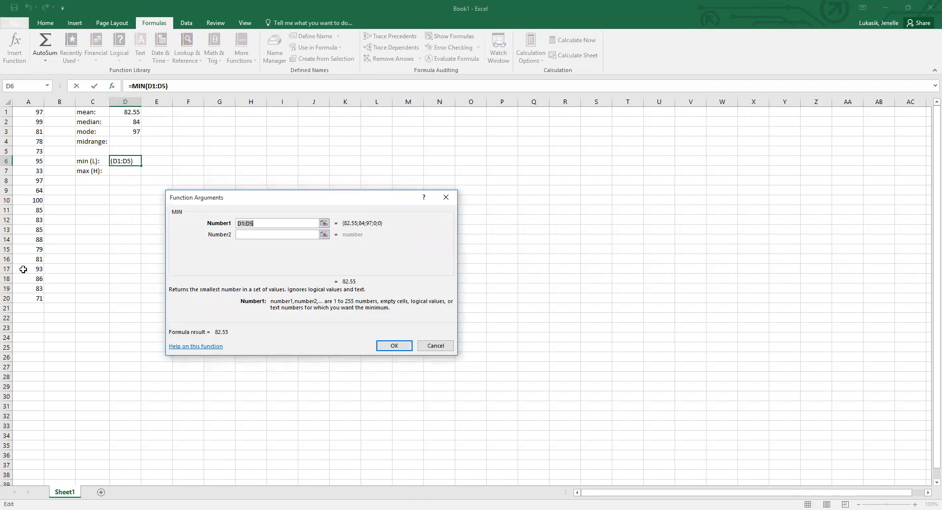
left_click_drag(31, 298, 31, 112)
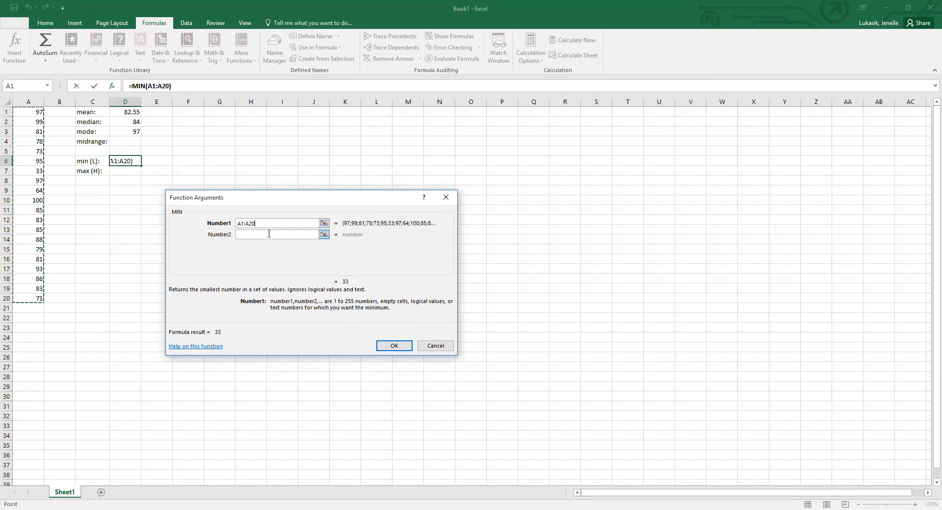
left_click(392, 346)
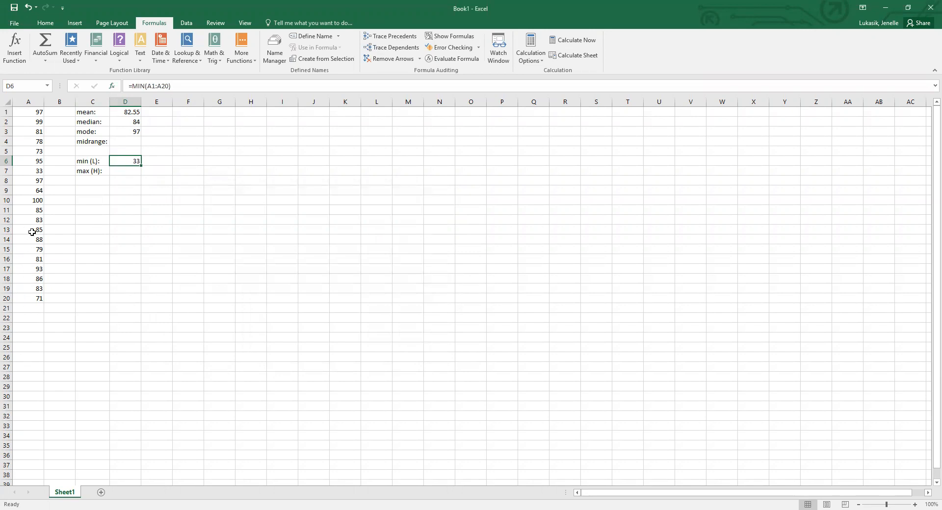
Find the MAX function and insert it in D7 over the range A1:A20.
left_click(128, 172)
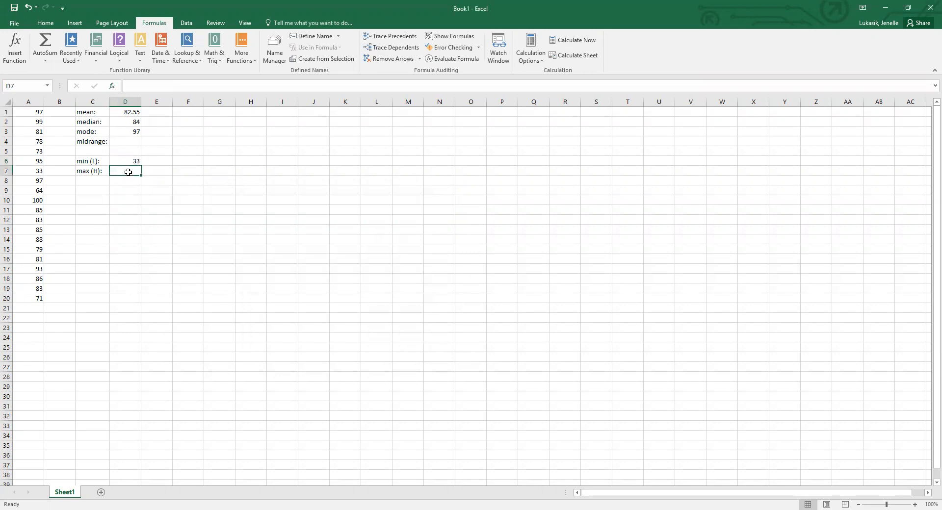
left_click(15, 46)
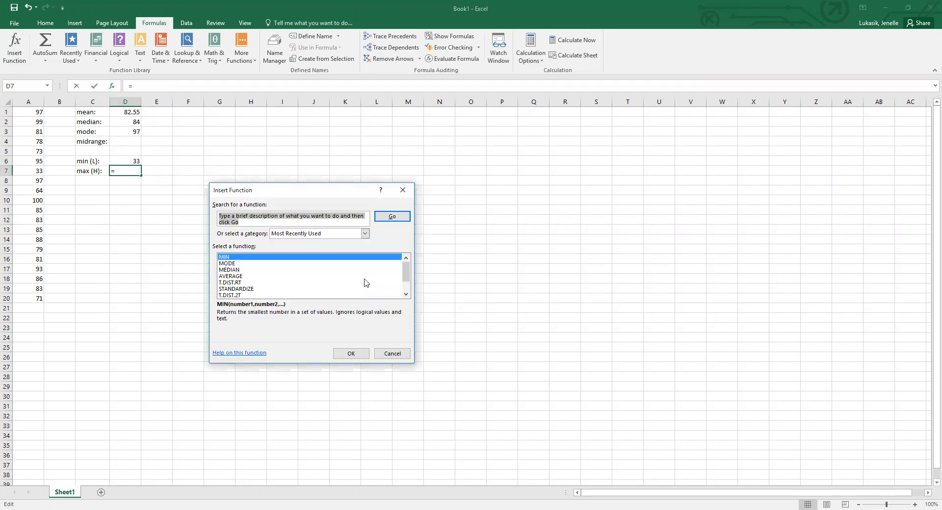
type("max")
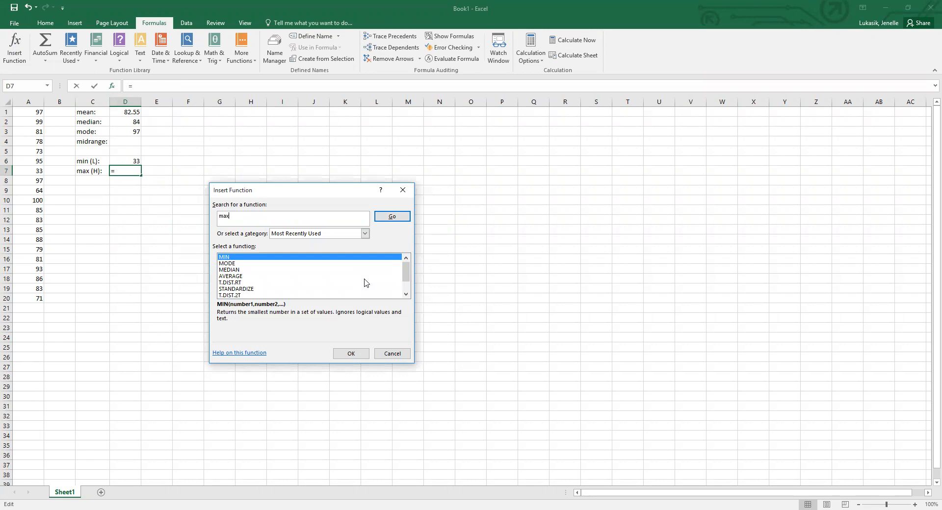
left_click(391, 220)
left_click(227, 257)
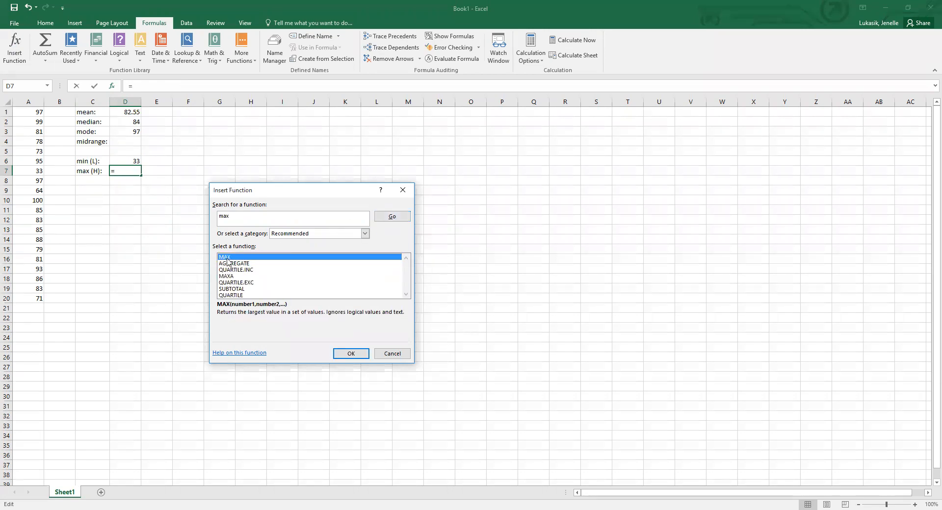
left_click(347, 355)
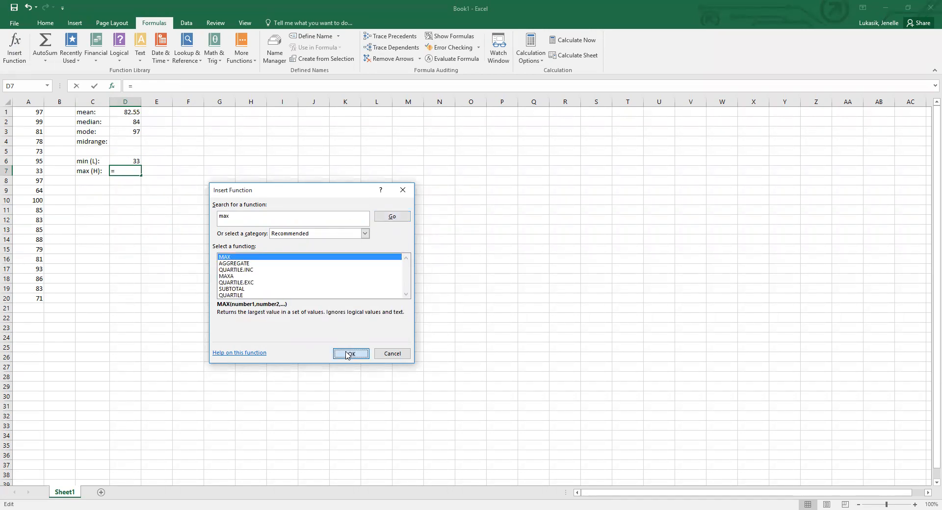
left_click(40, 118)
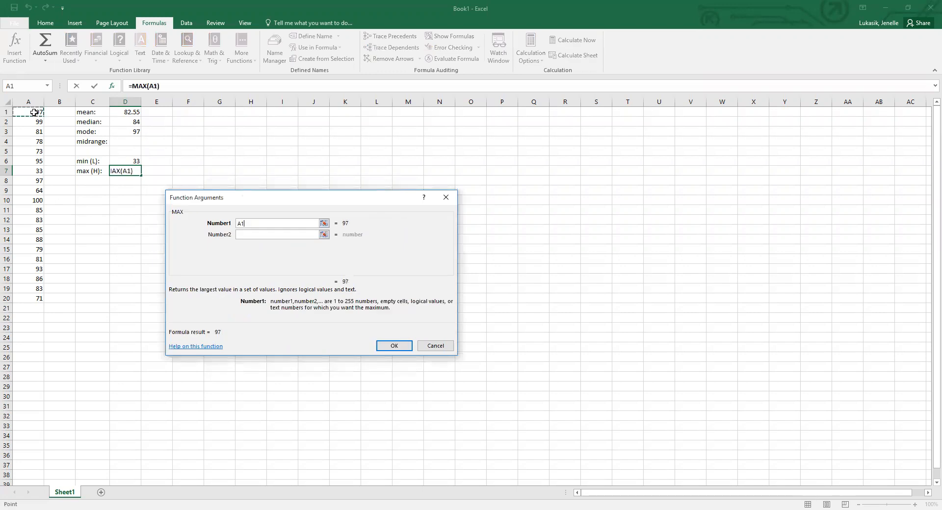
left_click(27, 298, "shift")
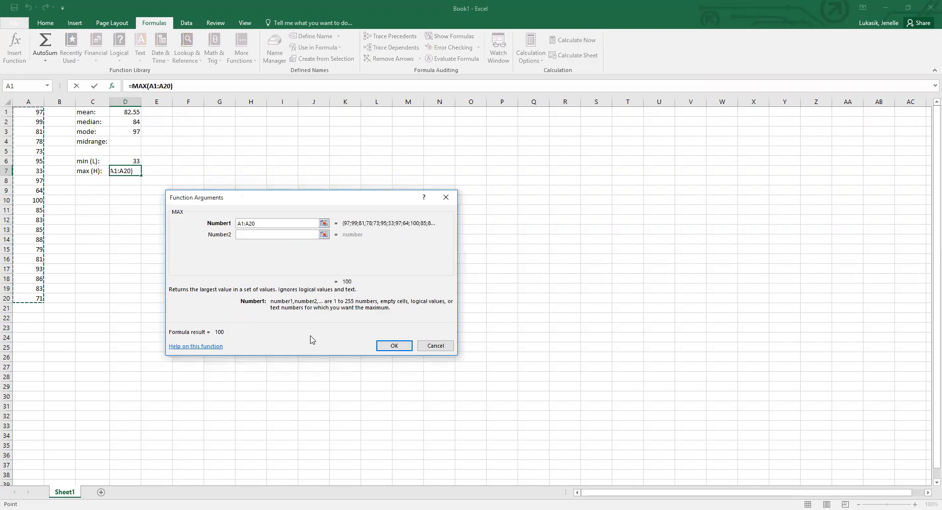
left_click(385, 345)
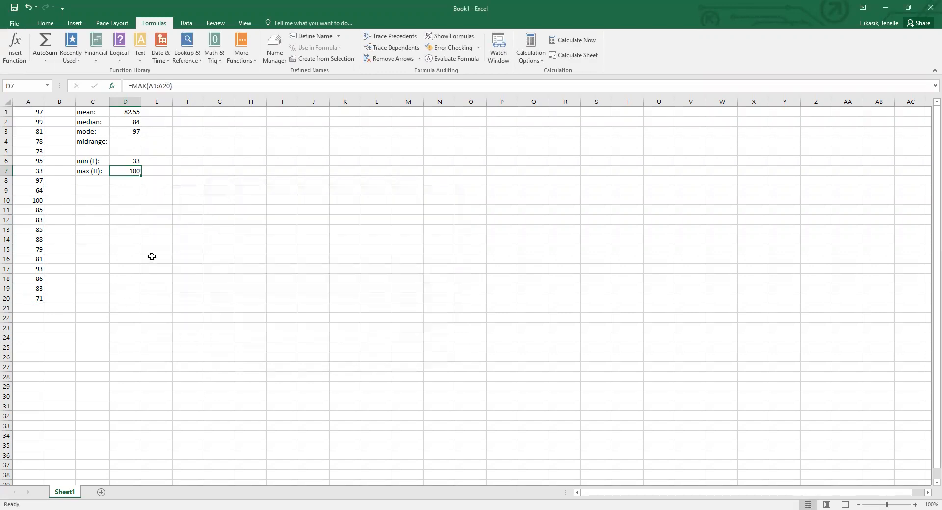
Look over the minimum, maximum, mean and median results in D6, D7, D1 and D2.
left_click(118, 165)
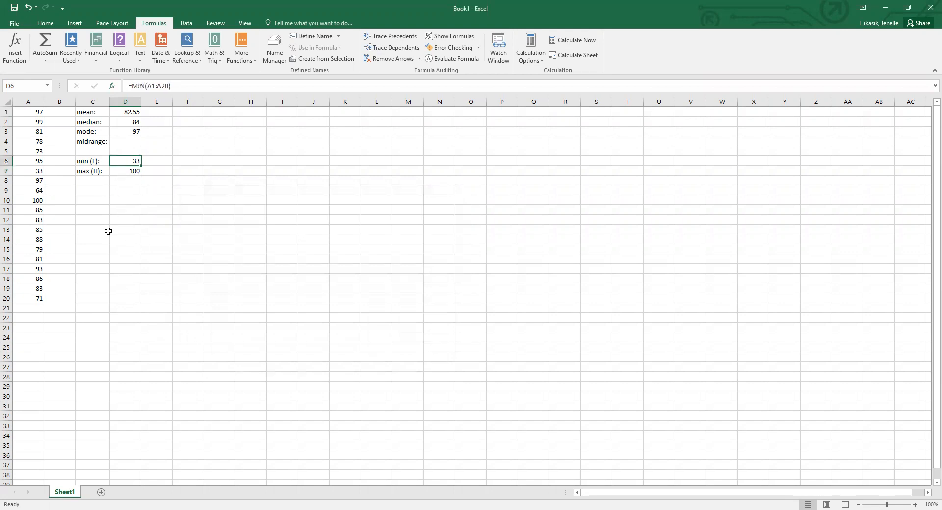
left_click(130, 173)
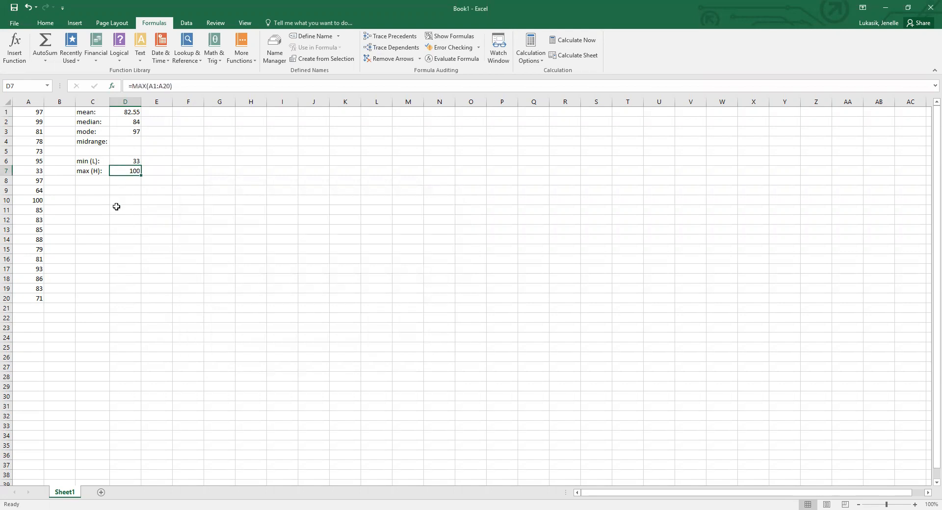
left_click(117, 111)
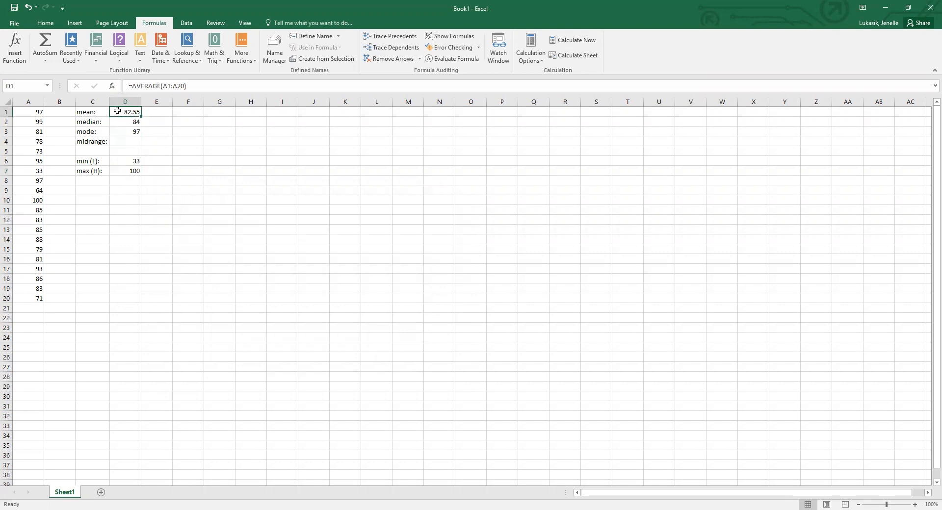
left_click(128, 121)
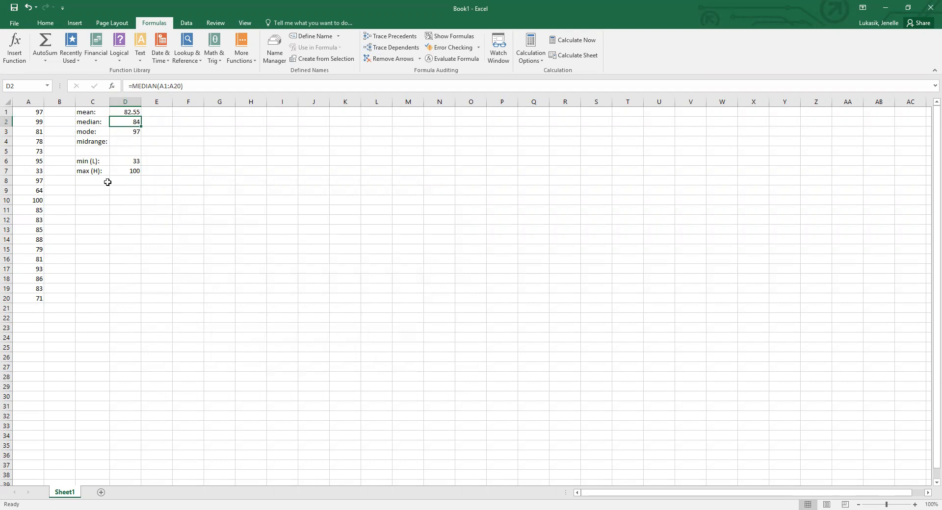
left_click(91, 187)
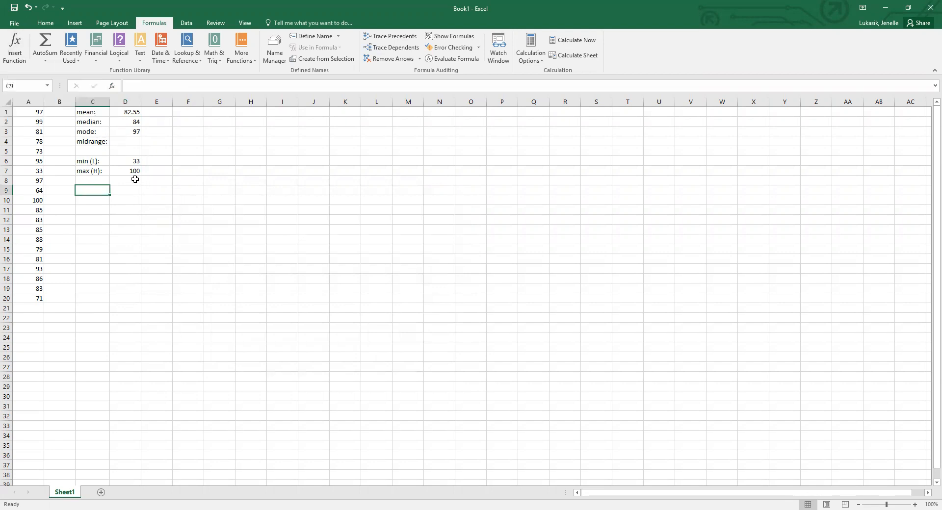
Calculate the midrange in D4 with the formula =(D6+D7)/2.
left_click(124, 144)
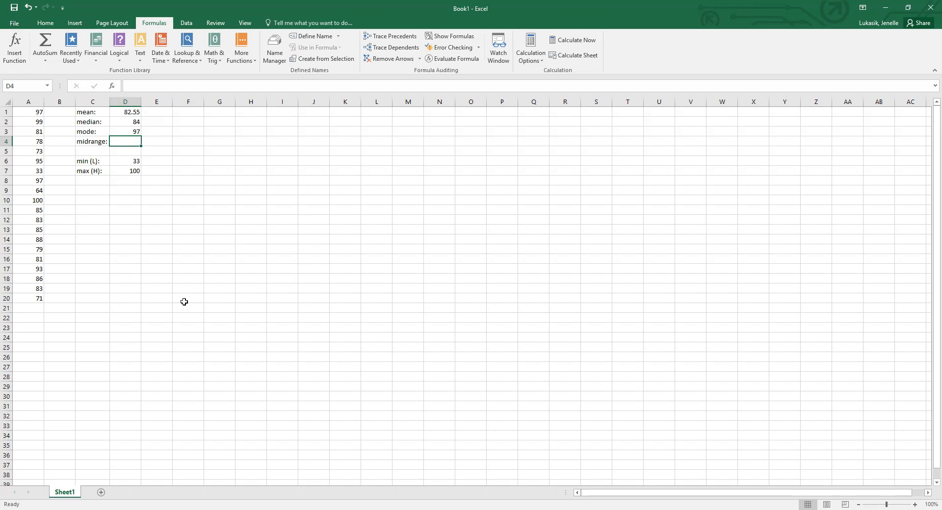
type("=")
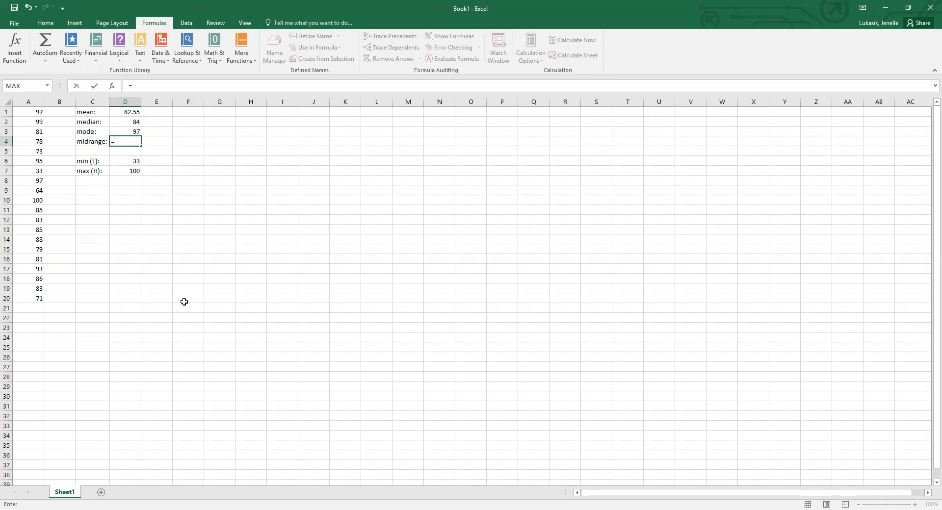
type("(")
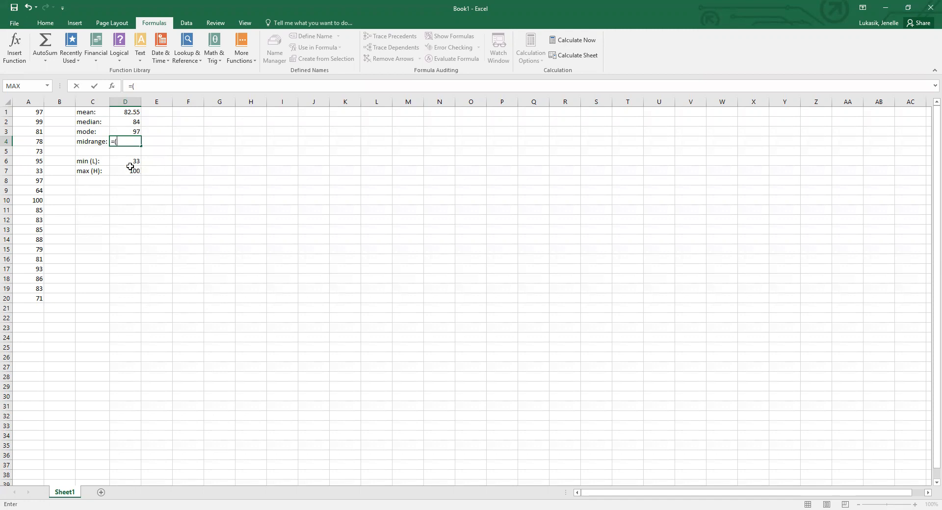
left_click(113, 159)
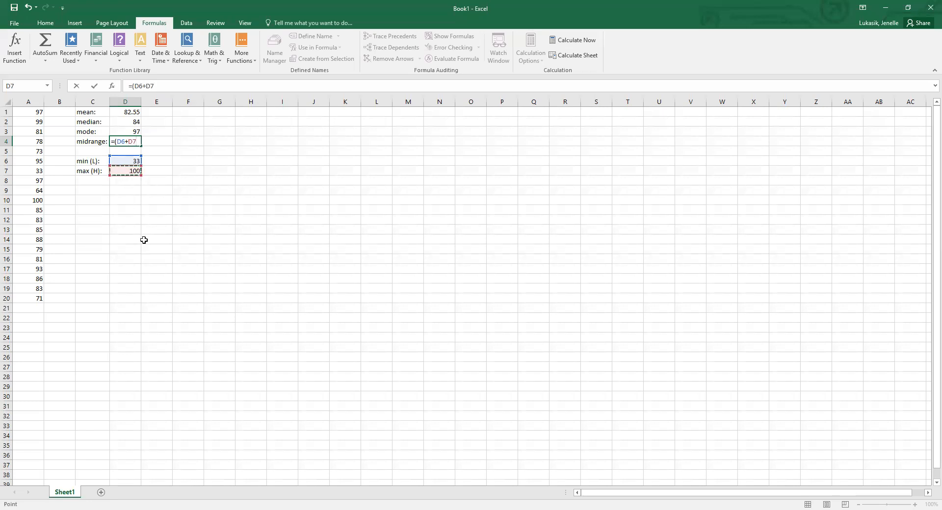
left_click(126, 170)
type(")/2")
key("Return")
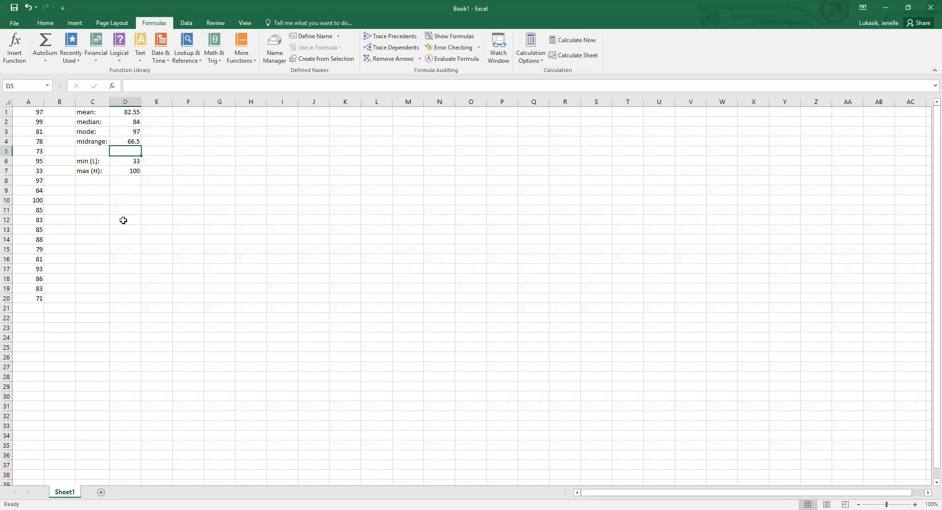
Review the formulas behind the mean, median, mode, midrange, minimum and maximum in column D.
key("Up")
key("Up")
key("Up")
key("Up")
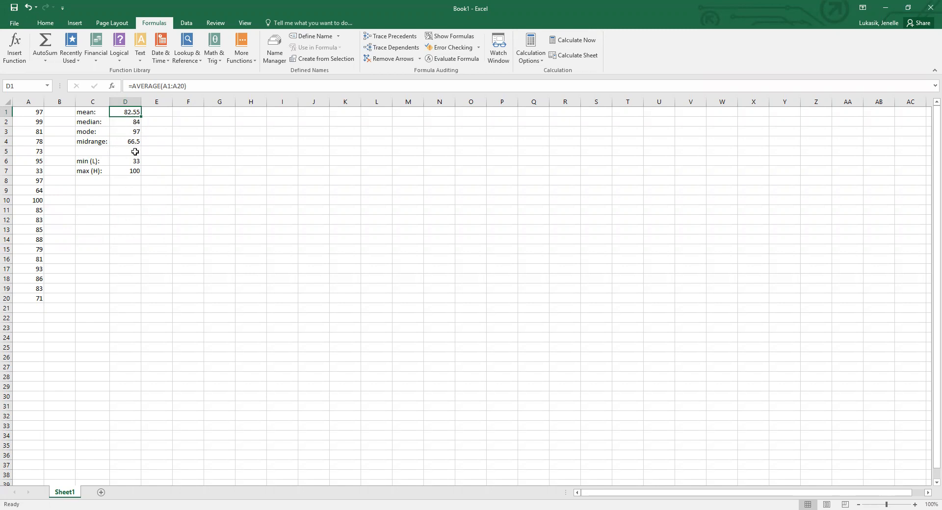
left_click(123, 122)
left_click(126, 132)
left_click(125, 112)
left_click(128, 122)
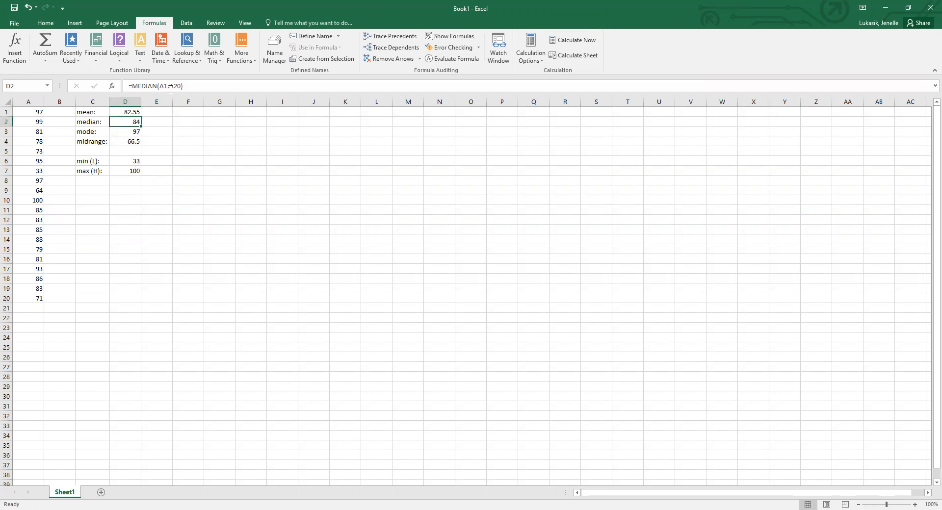
left_click(129, 131)
left_click(125, 141)
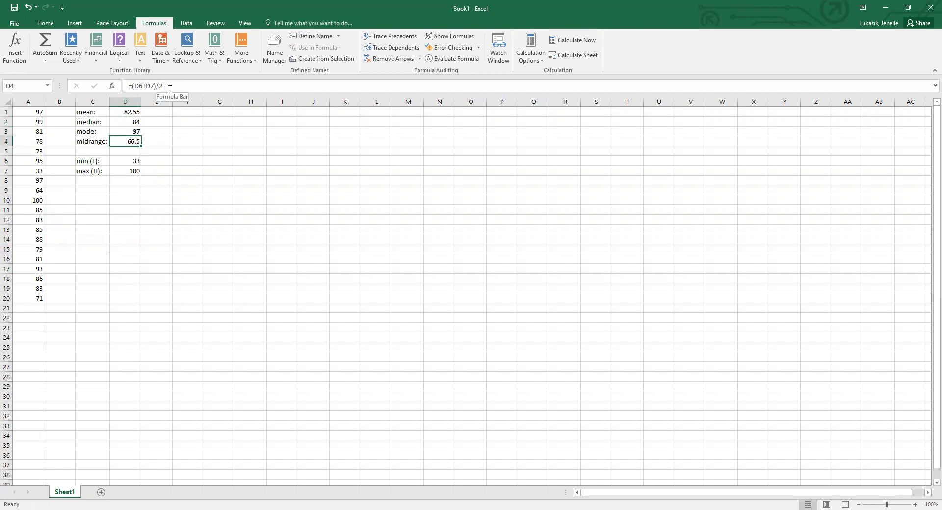
left_click(131, 162)
left_click(129, 171)
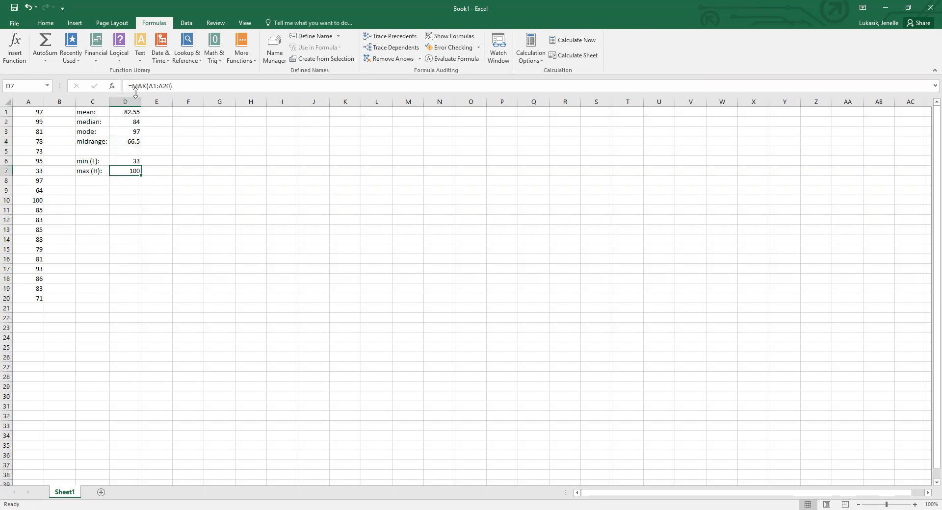
Show the formulas in the cells instead of the results, look them over, and return to displaying the values.
left_click(132, 113)
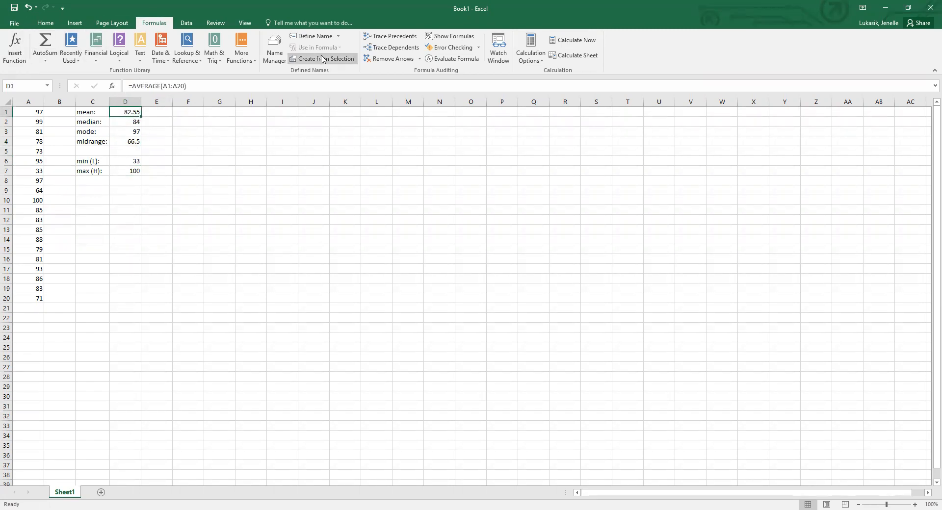
left_click(455, 39)
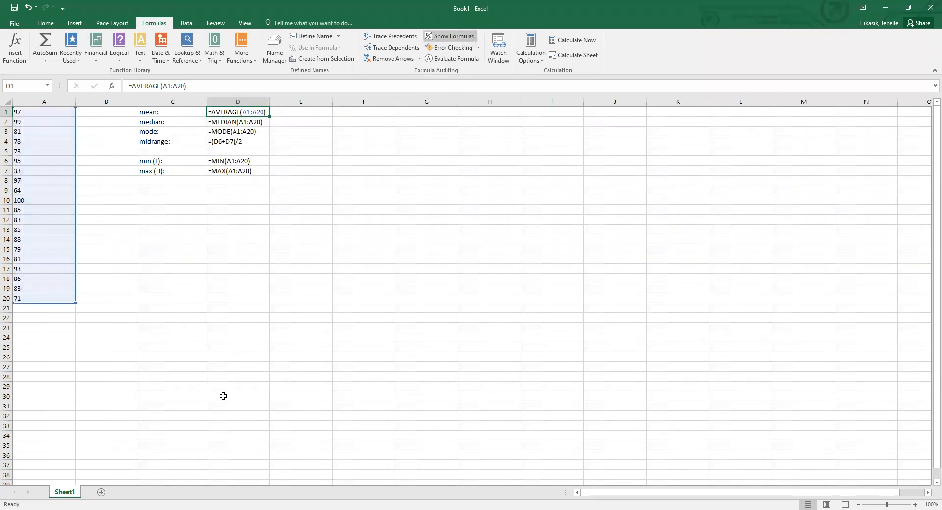
left_click(265, 123)
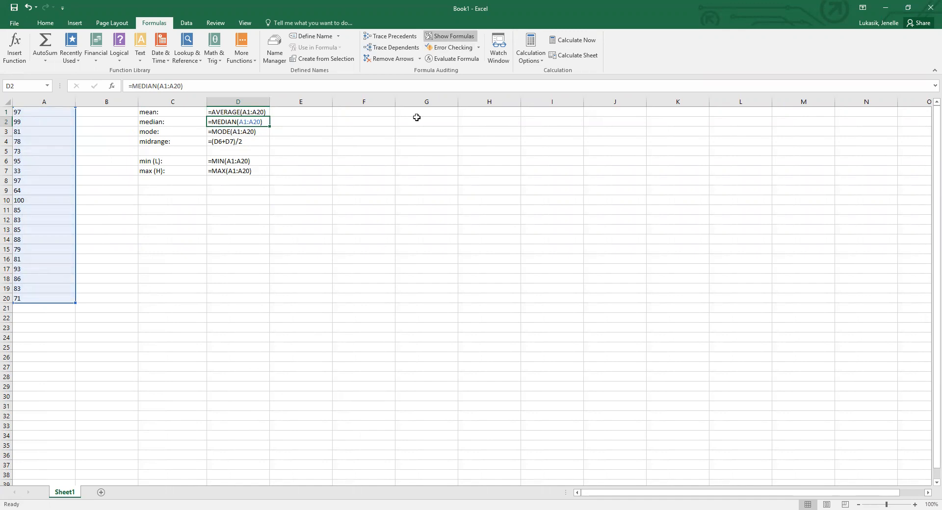
left_click(451, 36)
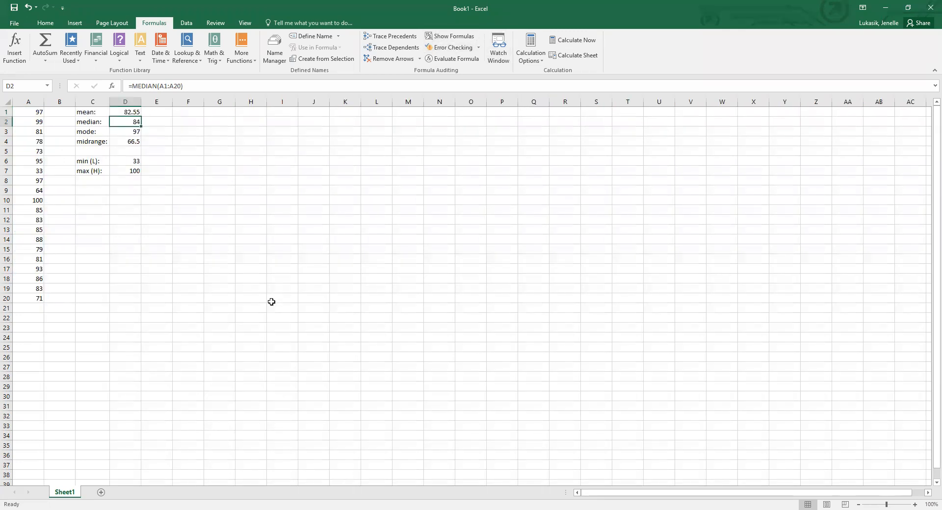
Check how the minimum in D6 and maximum in D7 feed the midrange formula in D4.
left_click(93, 190)
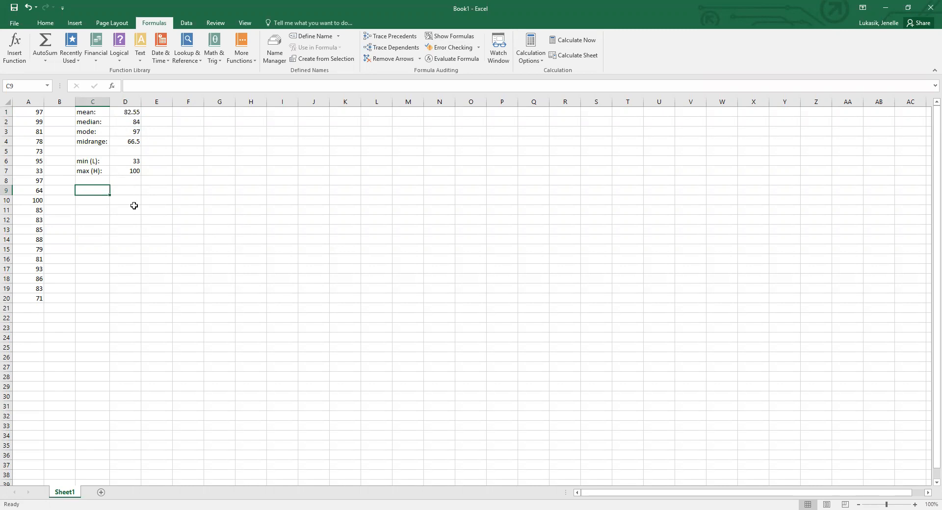
left_click(129, 162)
left_click(129, 171)
left_click(123, 143)
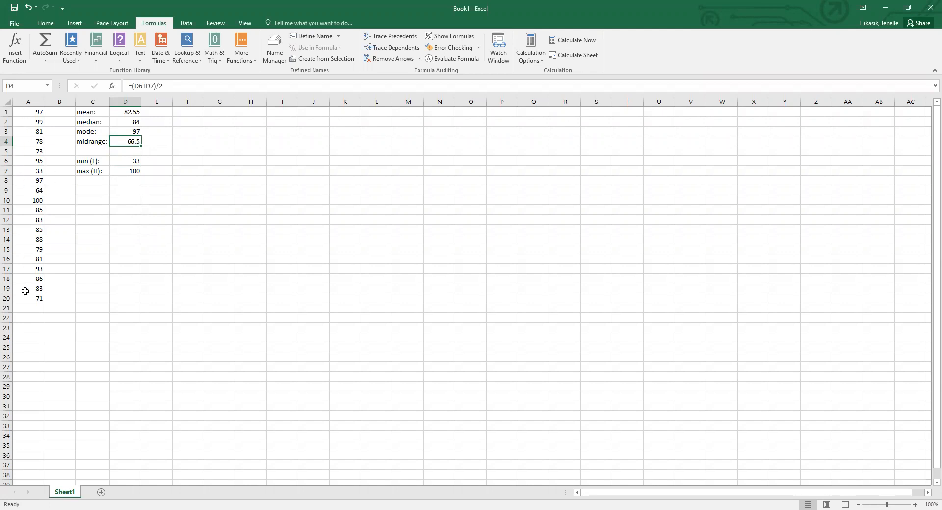
Replace the value in A7 with 83.
left_click(22, 171)
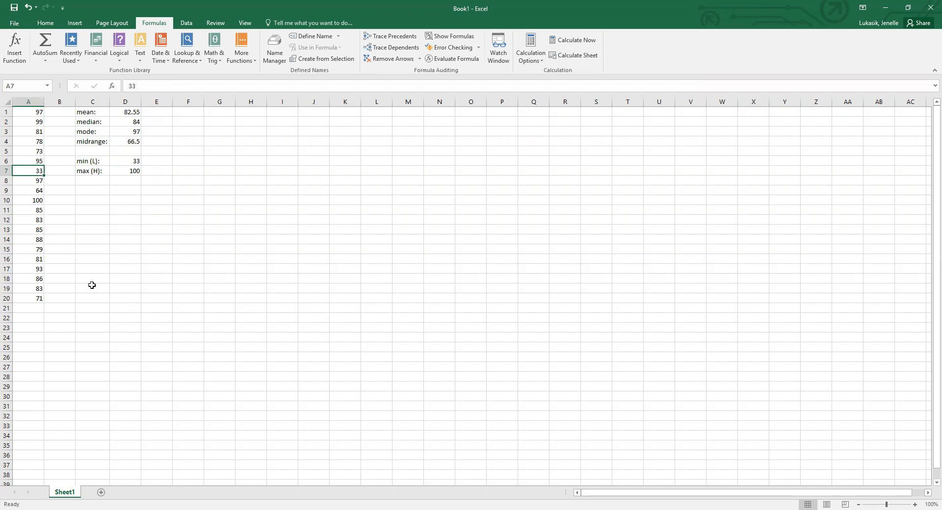
type("8")
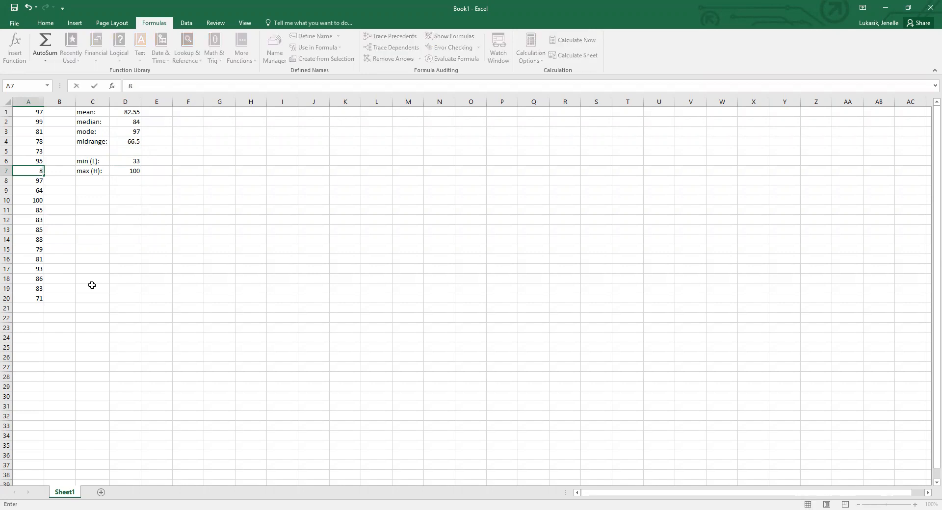
type("3")
key("Return")
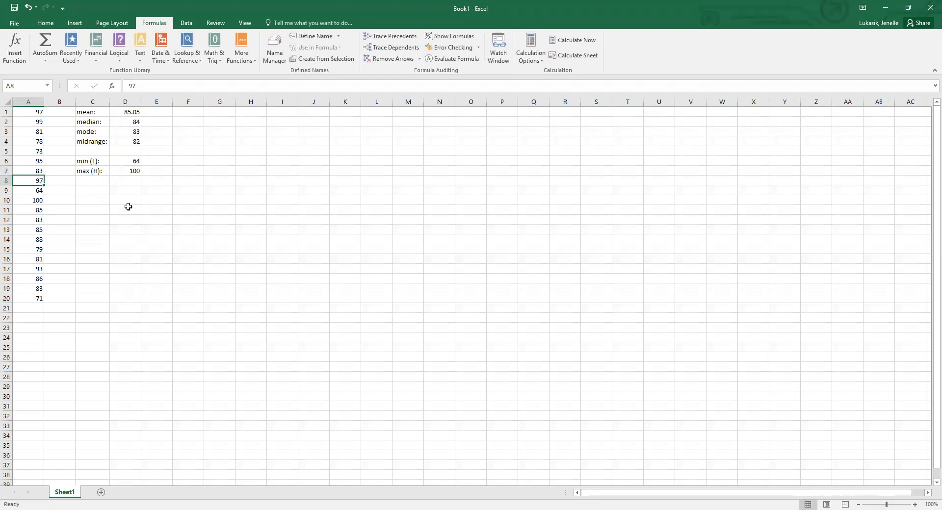
Examine the recalculated mean, median, mode, midrange, minimum and maximum in column D, and undo the change to A7.
left_click(127, 112)
left_click(125, 122)
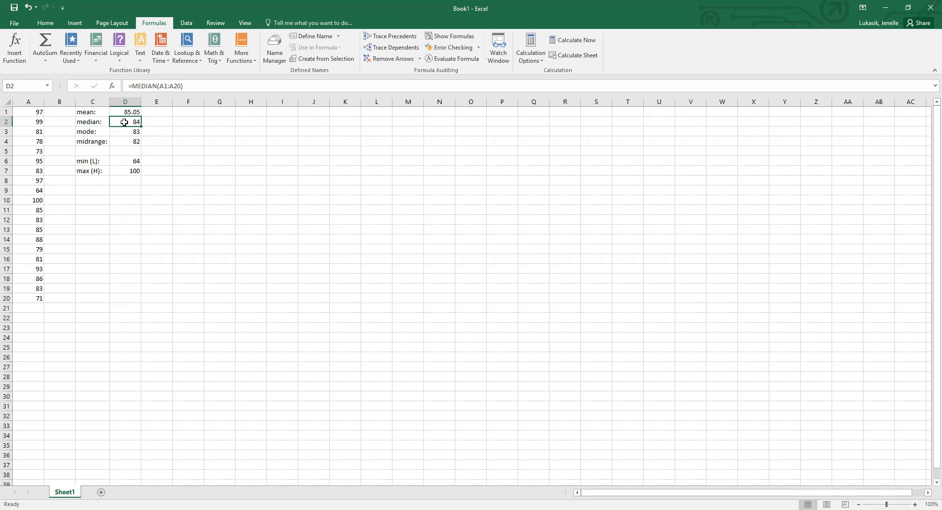
left_click(125, 133)
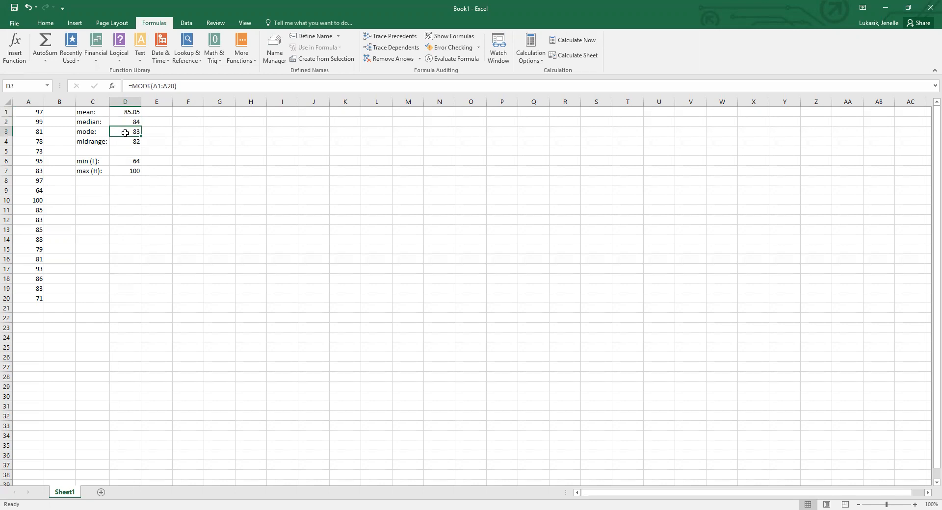
left_click(122, 172)
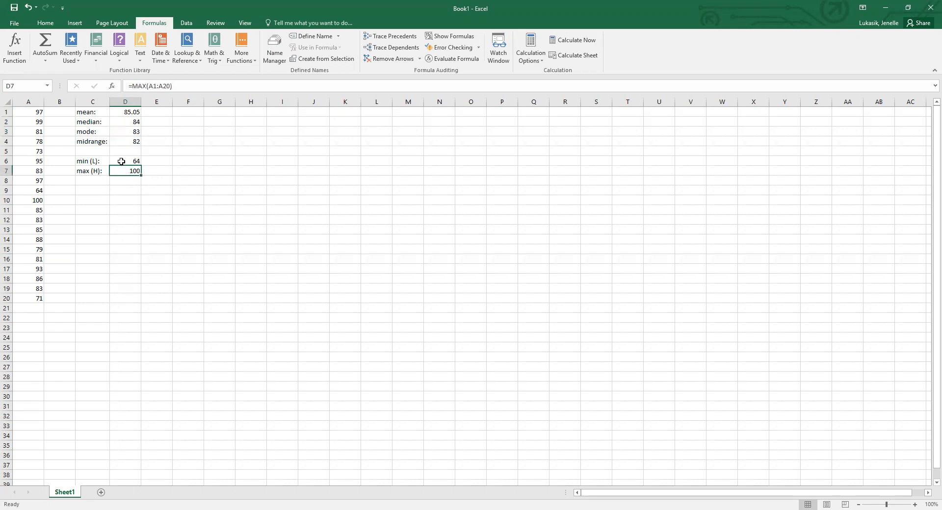
left_click(121, 161)
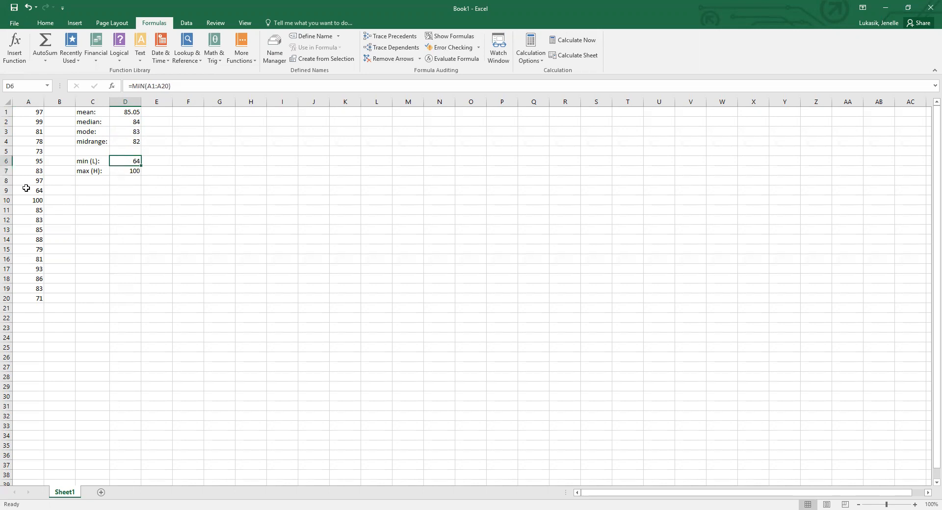
left_click(132, 141)
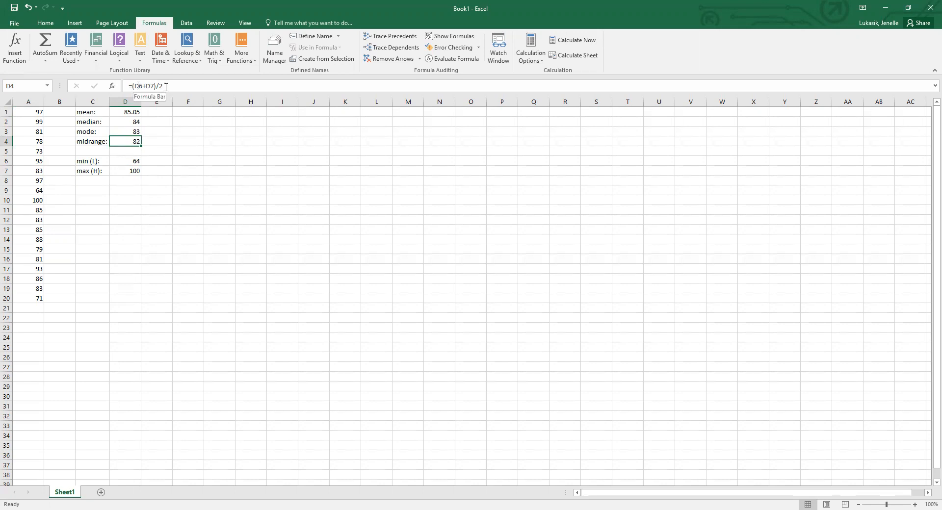
left_click(125, 162)
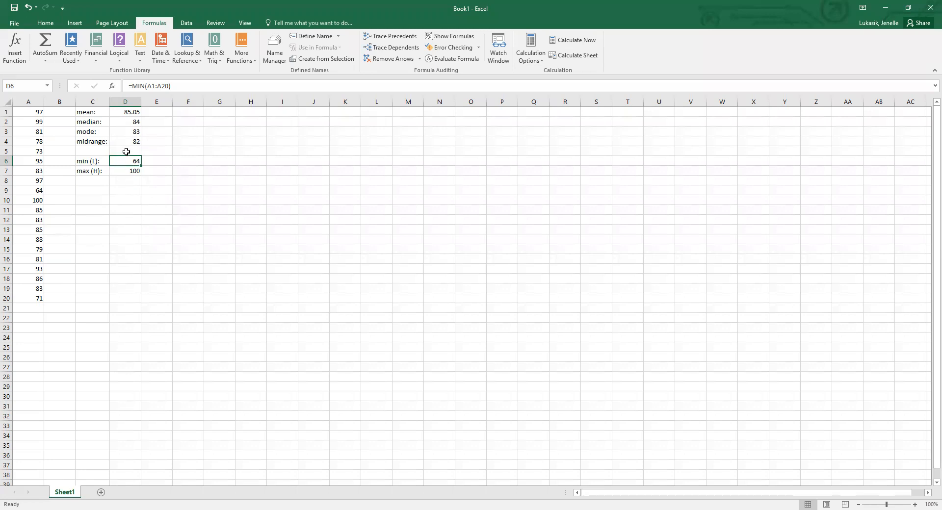
left_click(123, 171)
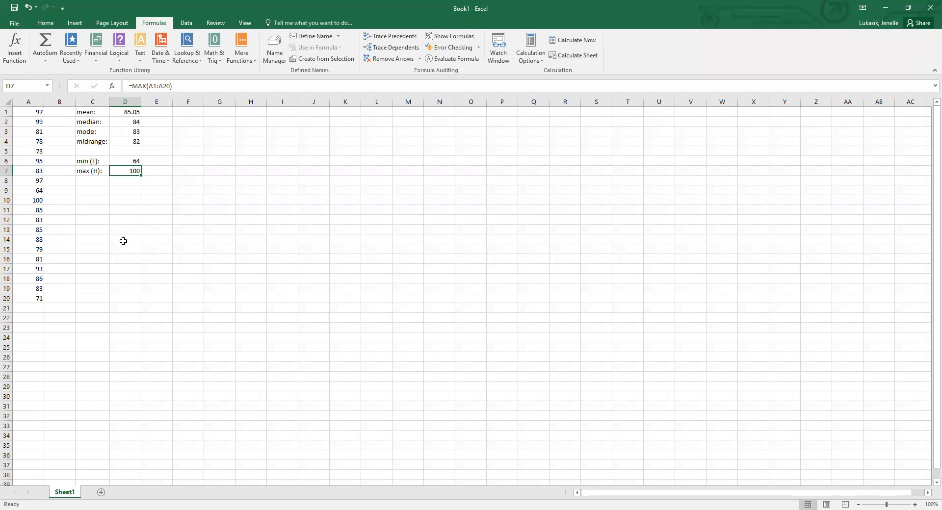
left_click(27, 8)
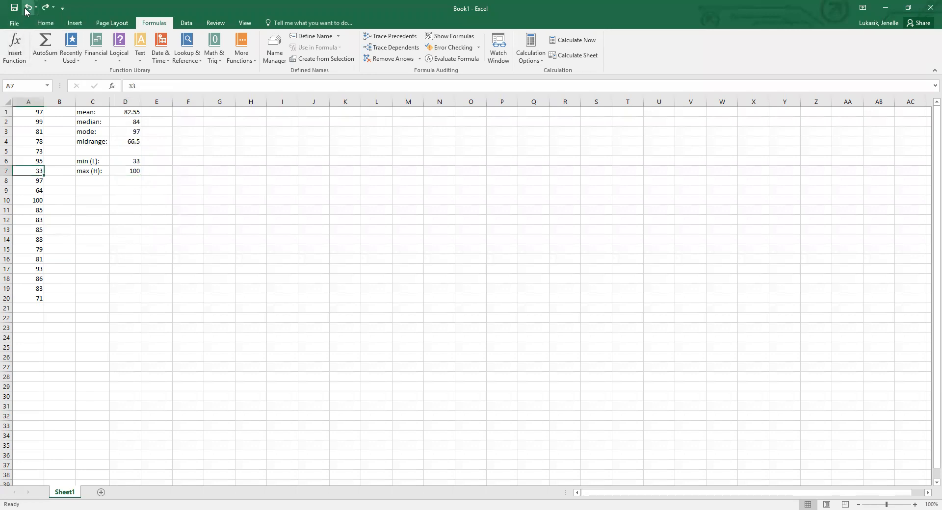
Enter the labels Q1:, Q2: and Q3: in cells C8 to C10.
left_click(103, 189)
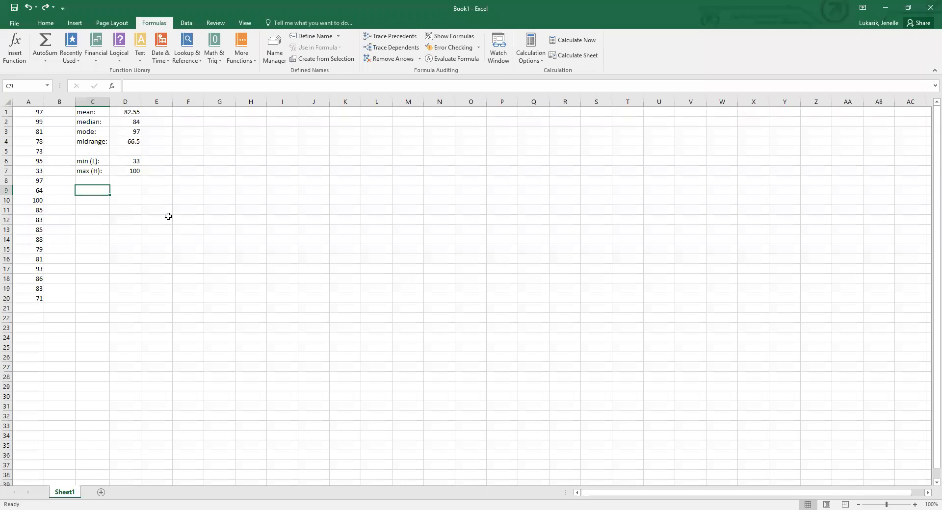
left_click(92, 163)
left_click(93, 173)
left_click(93, 181)
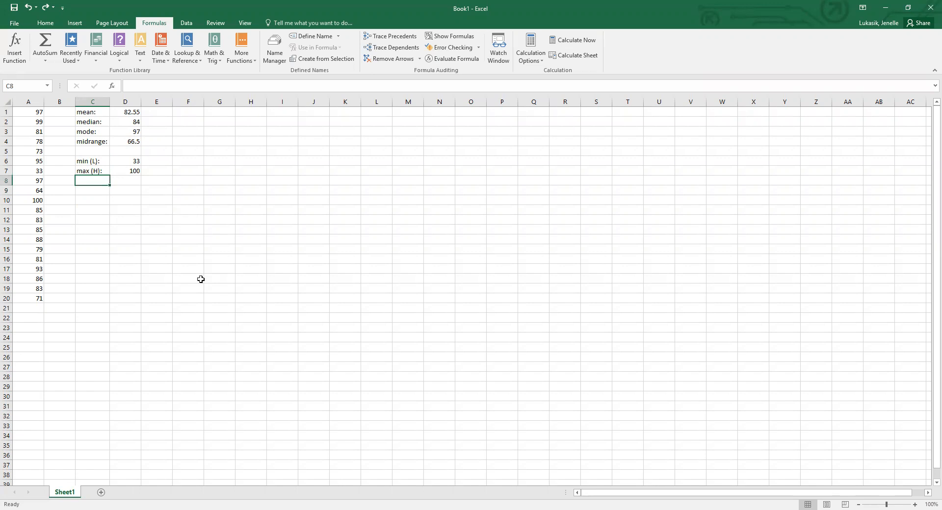
type("Q1:")
key("Return")
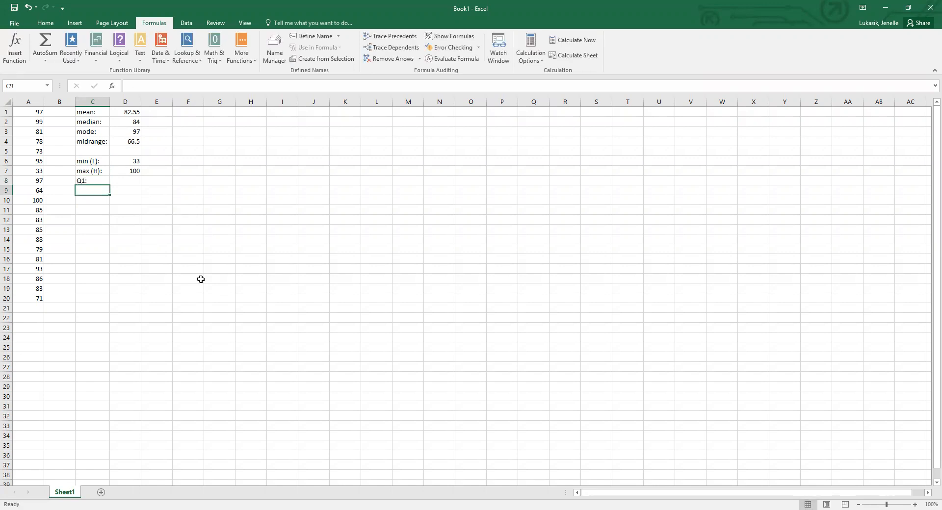
type("Q2:")
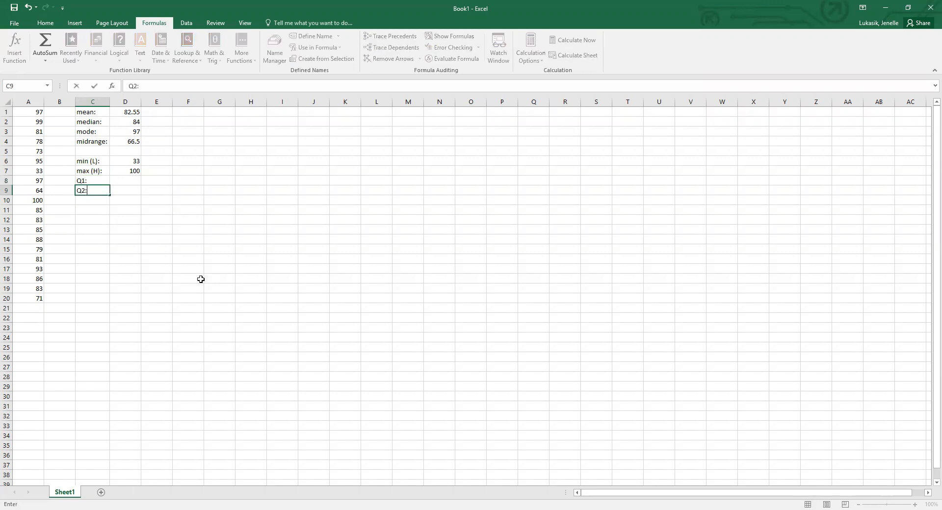
key("Return")
type("Q3:")
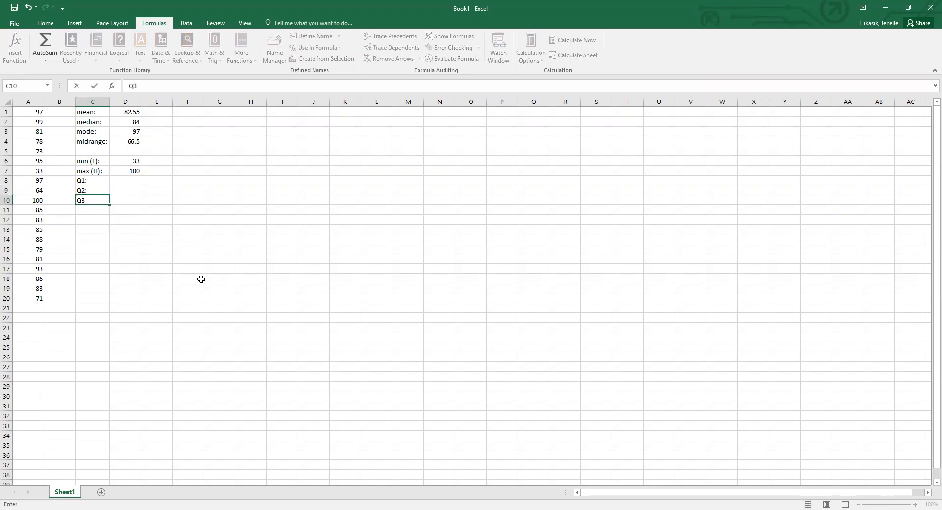
Search for the quartile function and insert QUARTILE in D8 with array A1:A20 and quart 1.
left_click(128, 181)
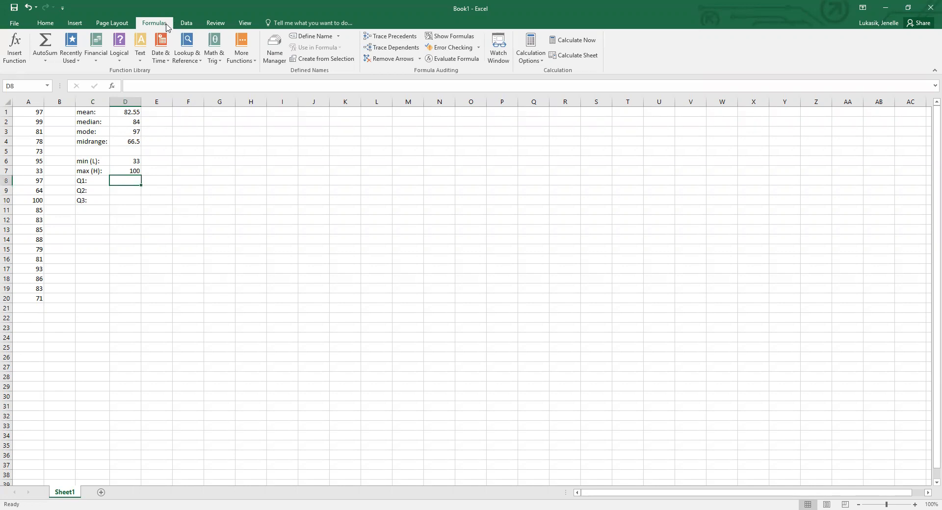
left_click(6, 61)
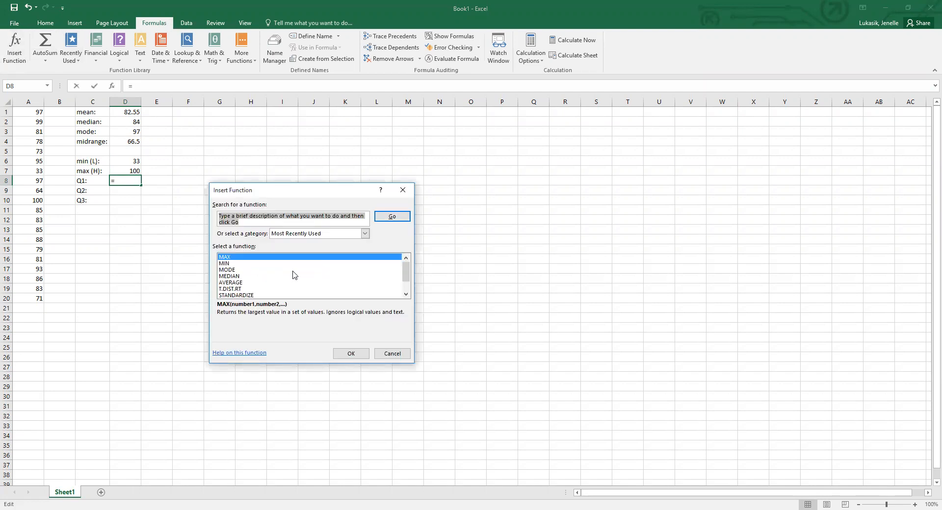
type("quartile")
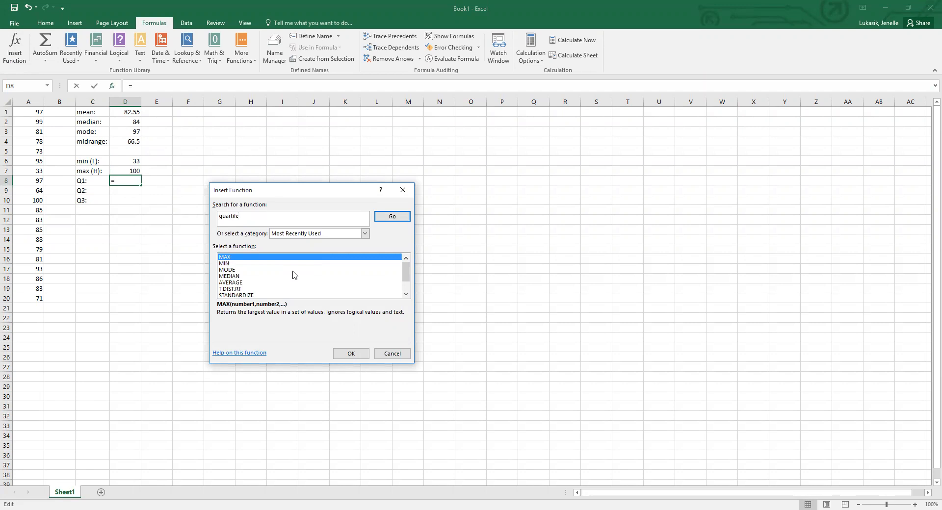
left_click(388, 219)
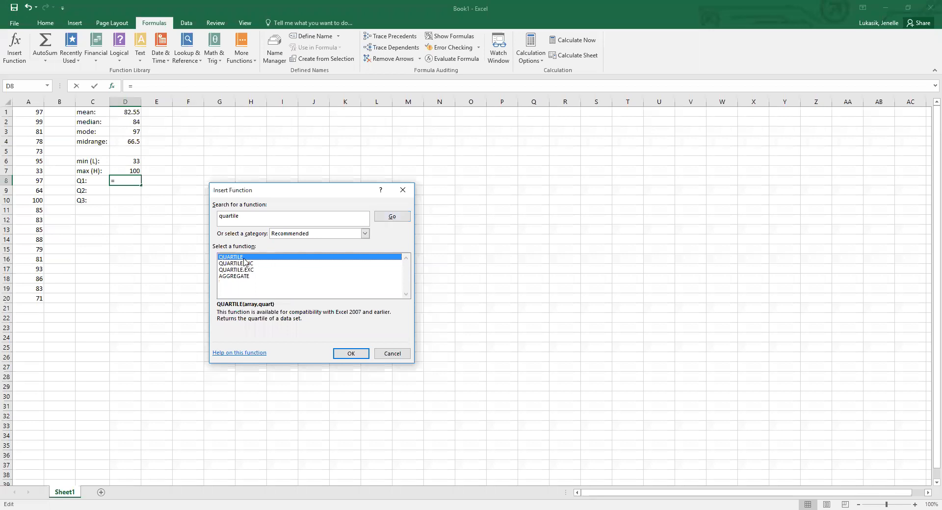
left_click(345, 354)
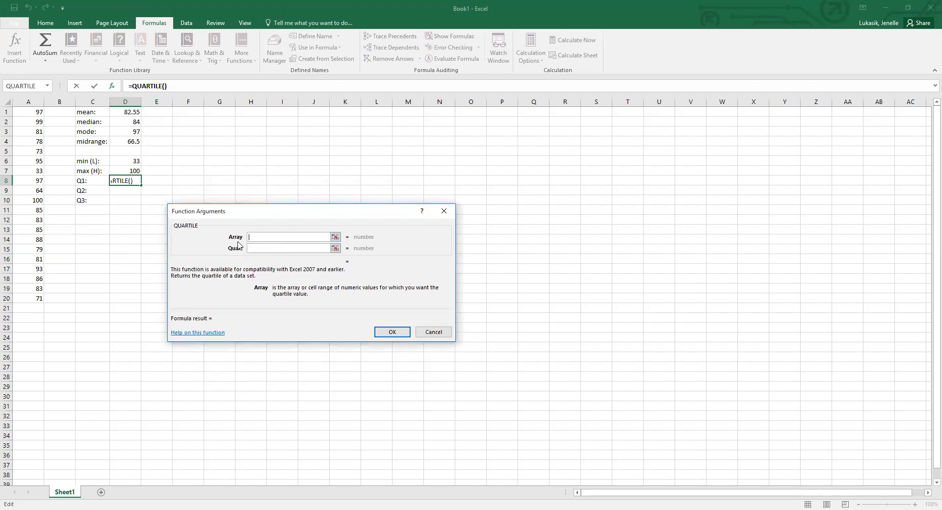
left_click(32, 113)
left_click_drag(31, 114, 33, 300)
left_click(267, 248)
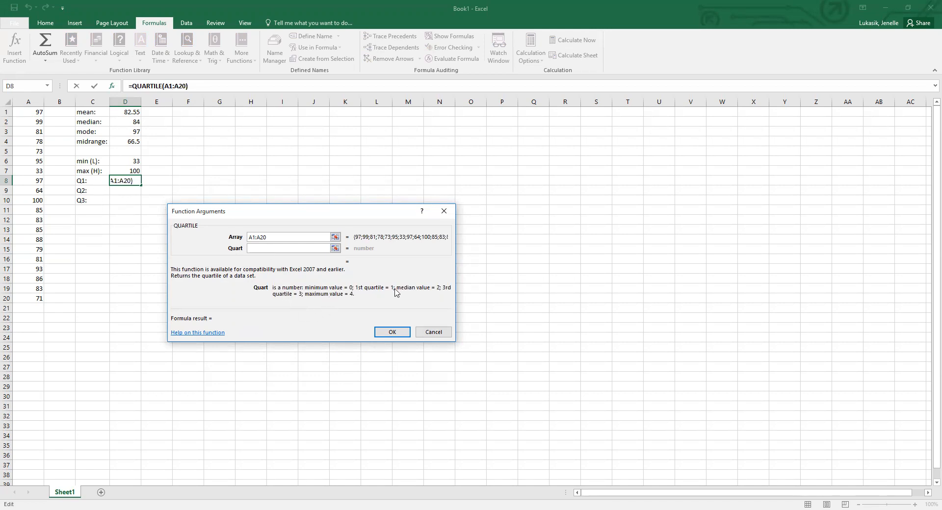
type("1")
left_click(406, 334)
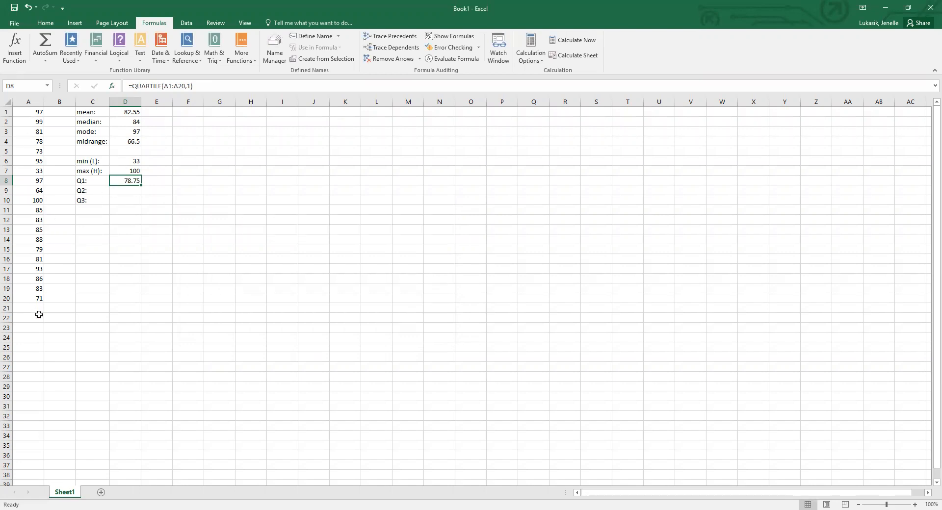
Insert the QUARTILE function in D9 with array A1:A20 and quart 2.
left_click(136, 194)
left_click(143, 181)
left_click(126, 192)
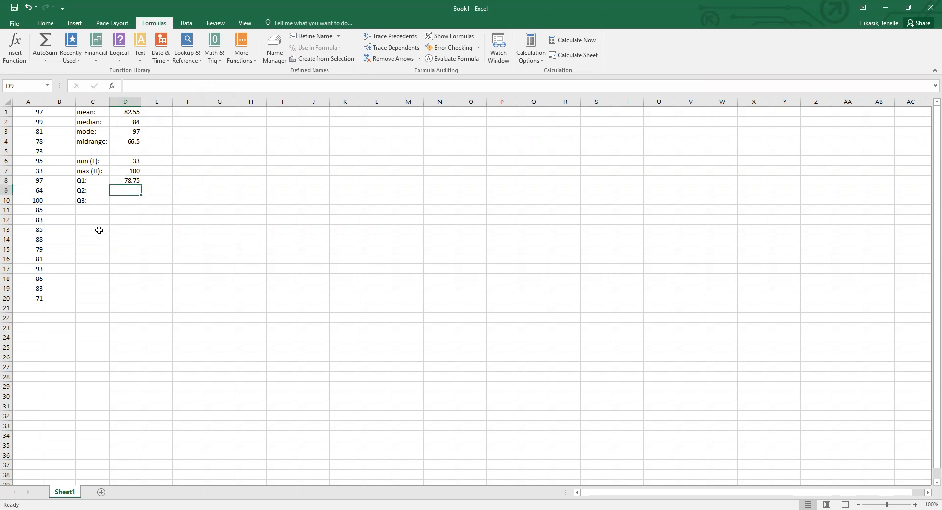
left_click(17, 61)
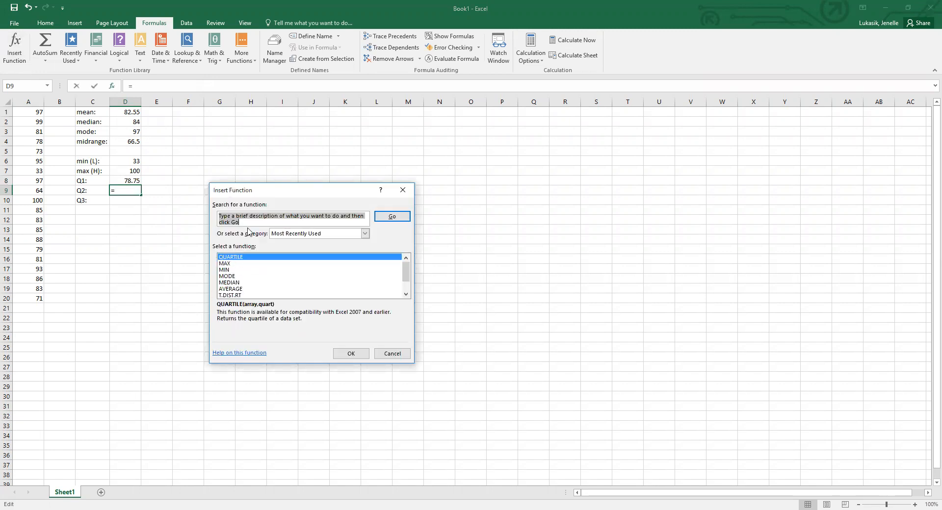
left_click(346, 354)
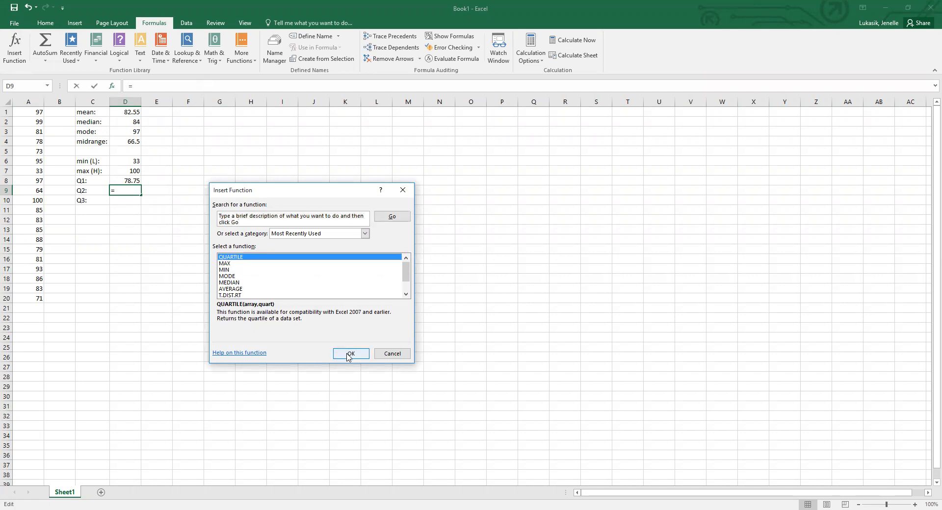
left_click(28, 112)
left_click(34, 298, "shift")
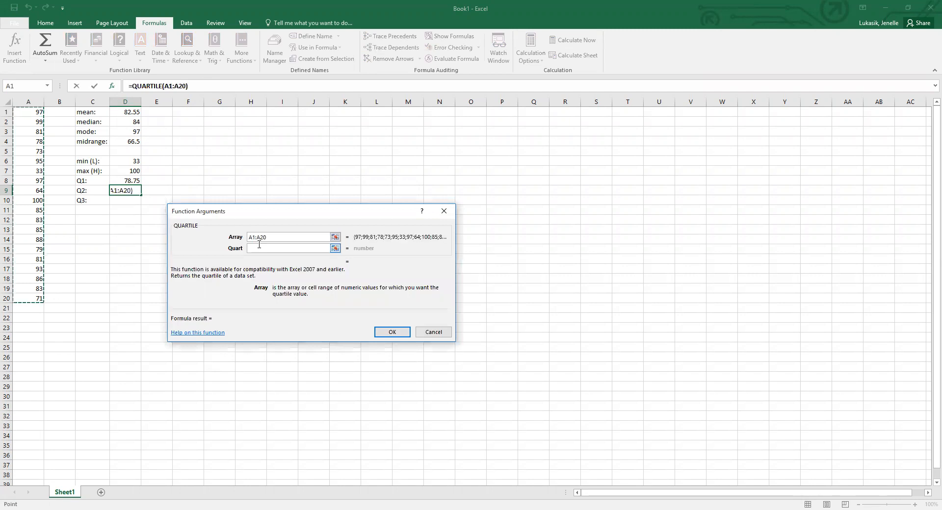
left_click(259, 248)
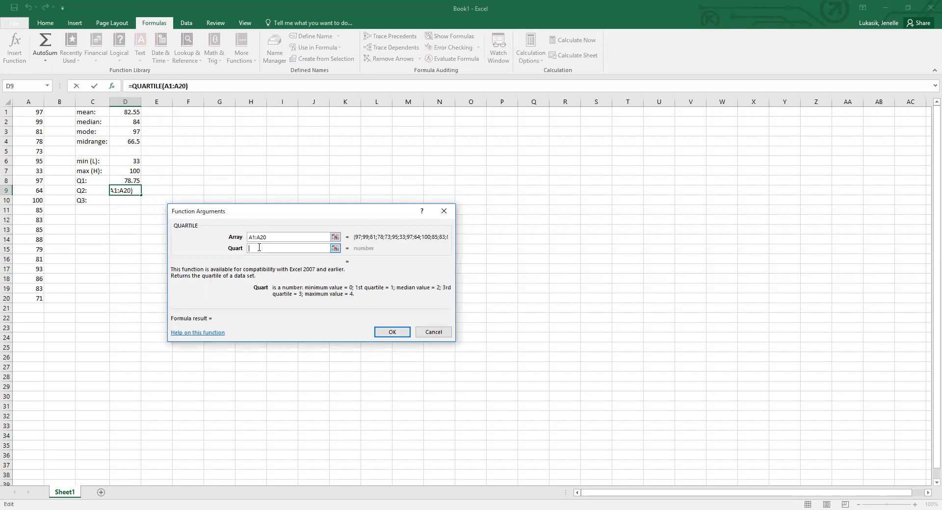
type("2")
left_click(398, 331)
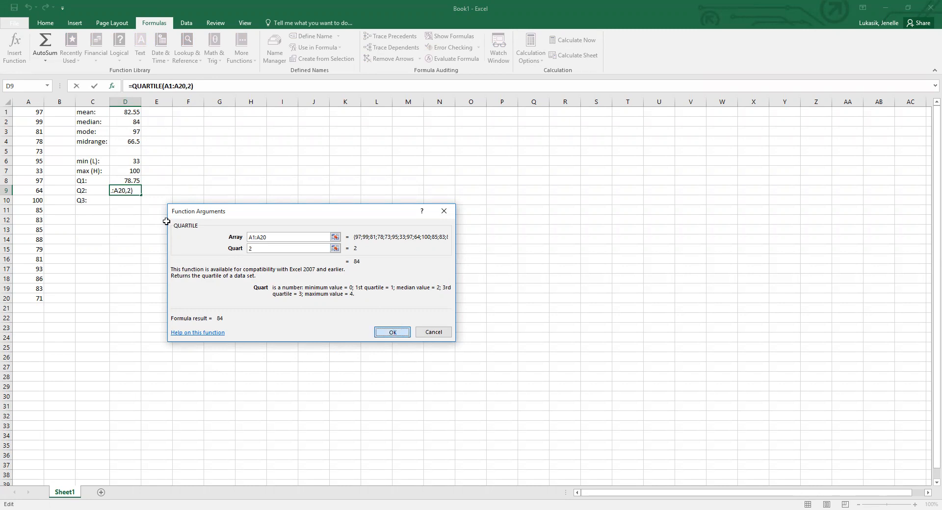
Compare the median formula in D2 with the second quartile formula in D9.
left_click(125, 121)
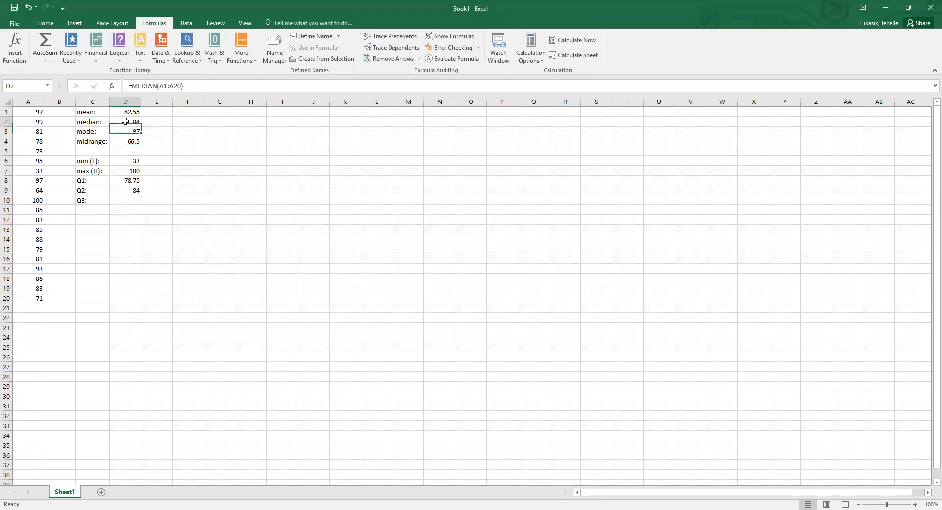
left_click(123, 194)
left_click(125, 123)
left_click(122, 191)
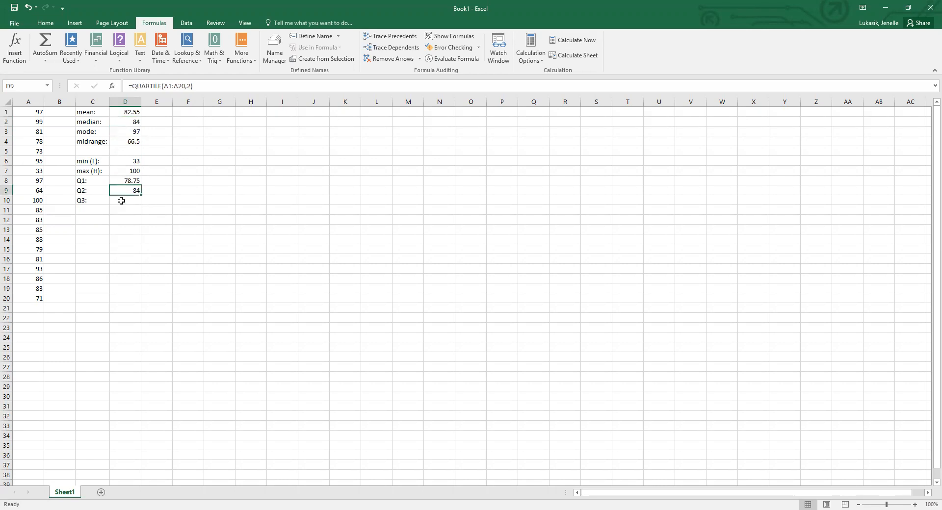
Insert the QUARTILE function in D10 with array A1:A21 and quart 3.
left_click(121, 200)
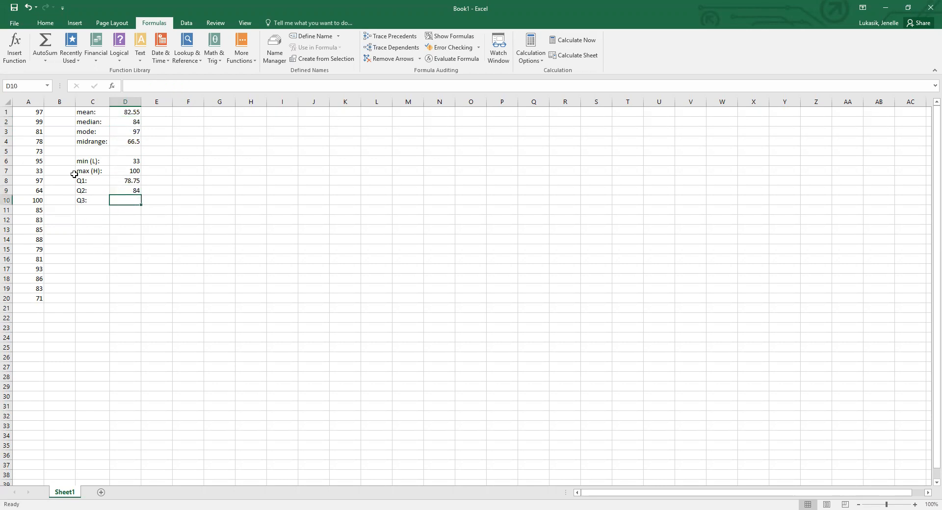
left_click(14, 57)
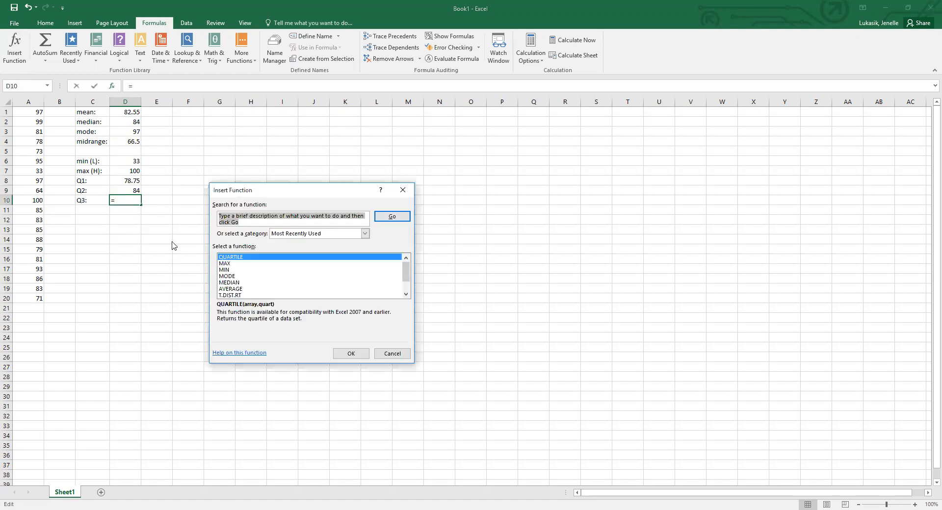
left_click(358, 355)
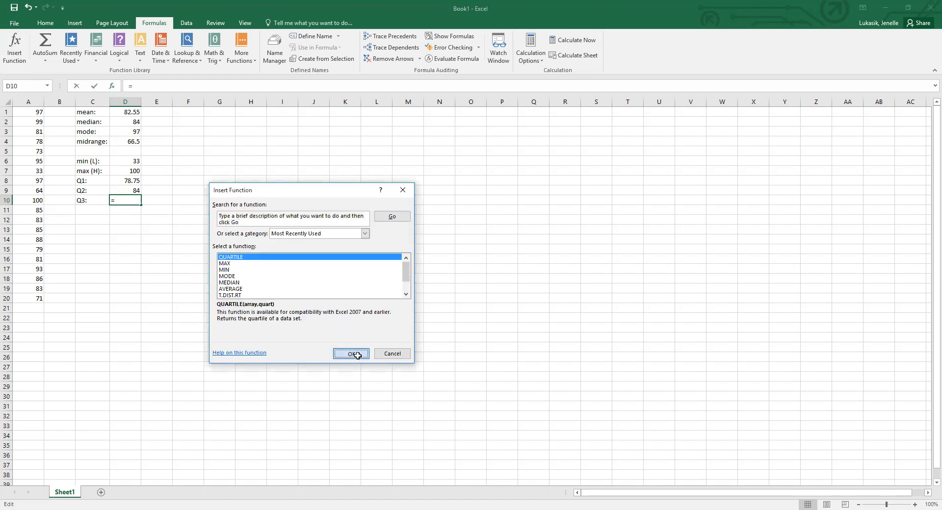
left_click(36, 114)
left_click_drag(36, 114, 26, 307)
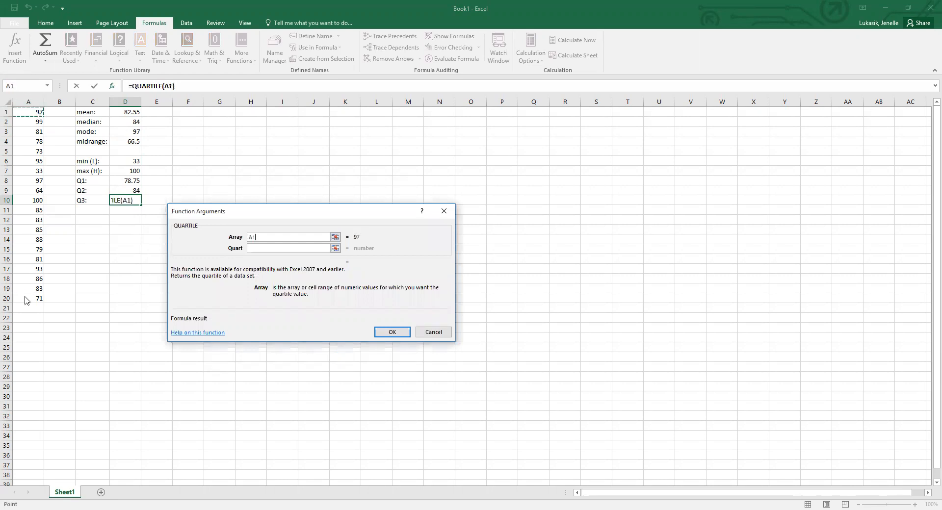
left_click(275, 249)
type("3")
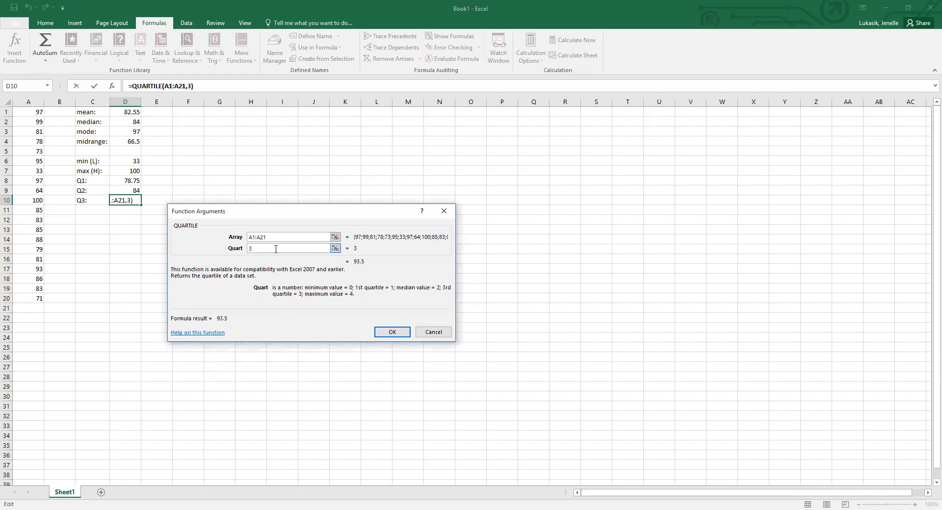
left_click(389, 333)
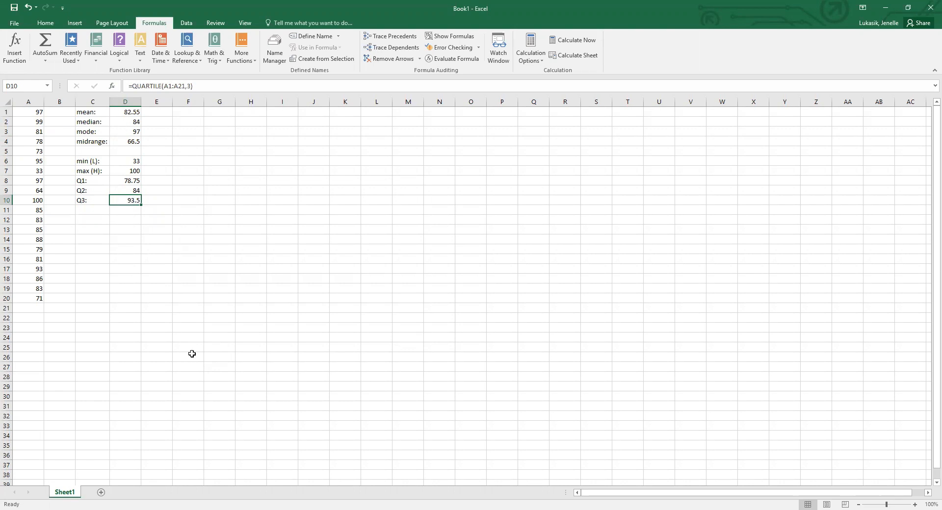
Enter the labels range:, var: and stdev: in cells C12 to C14.
left_click(91, 222)
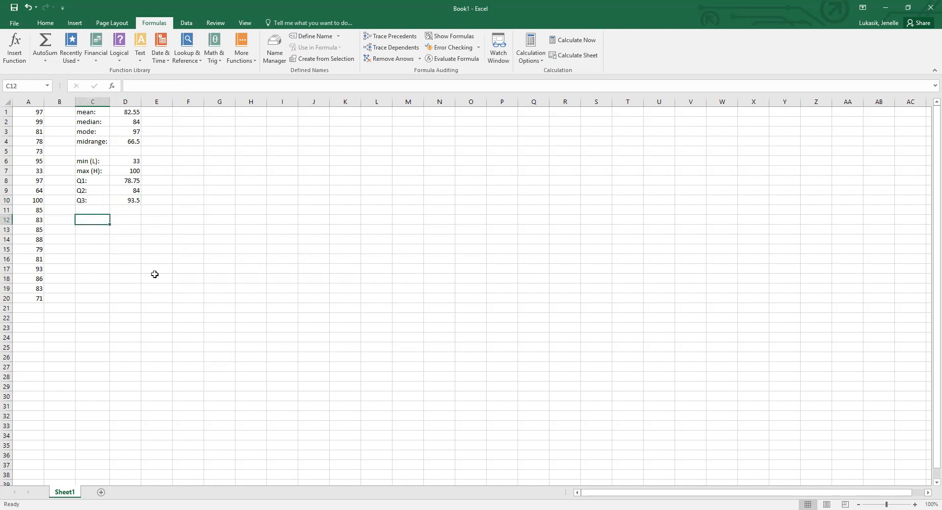
type("range")
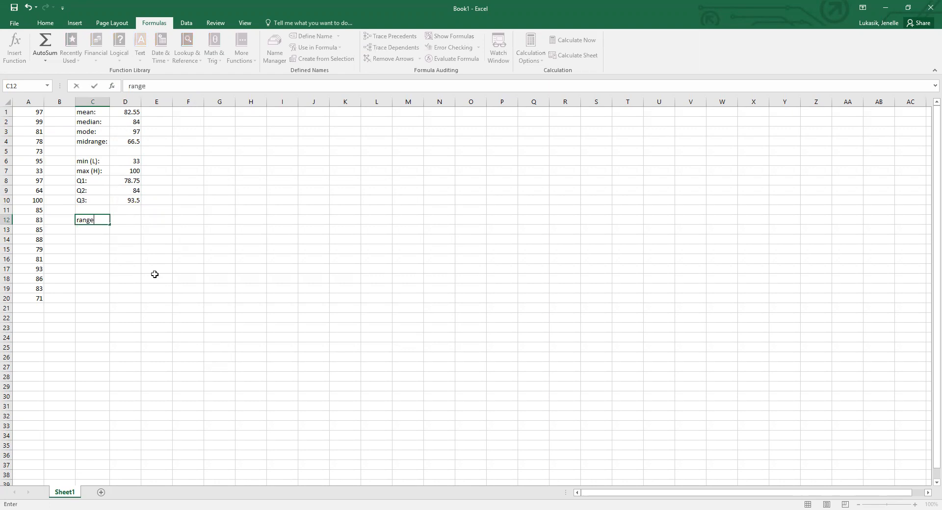
type(":")
key("Return")
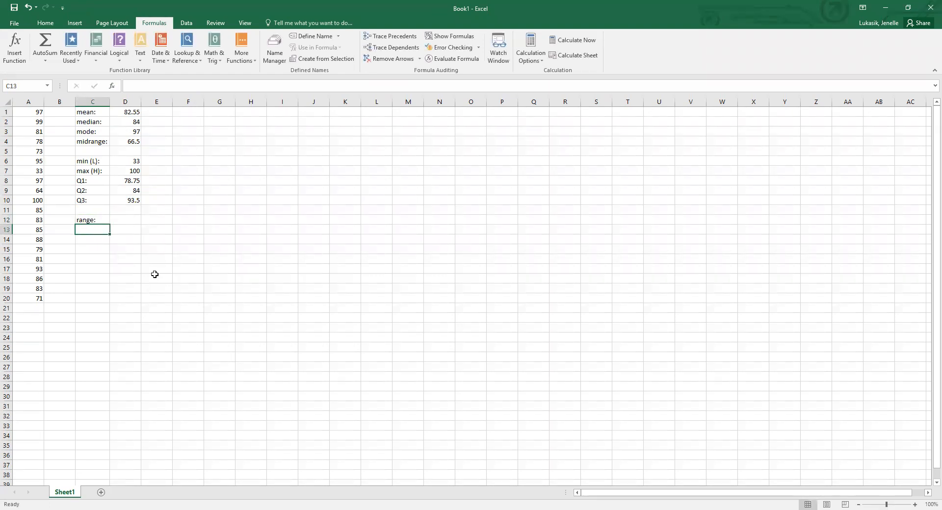
type("var:")
key("Return")
type("stdev")
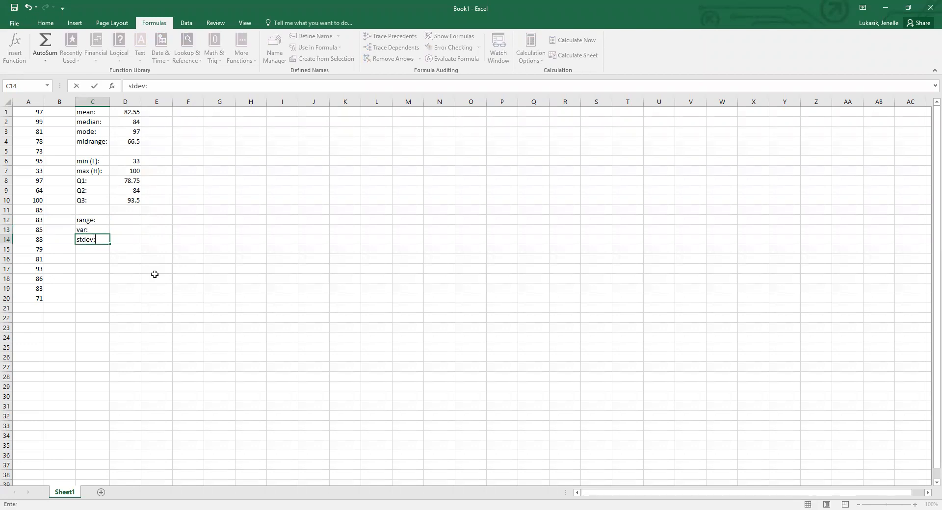
type(":")
Calculate the range in D12 as maximum minus minimum with the formula =D7-D6.
left_click(117, 221)
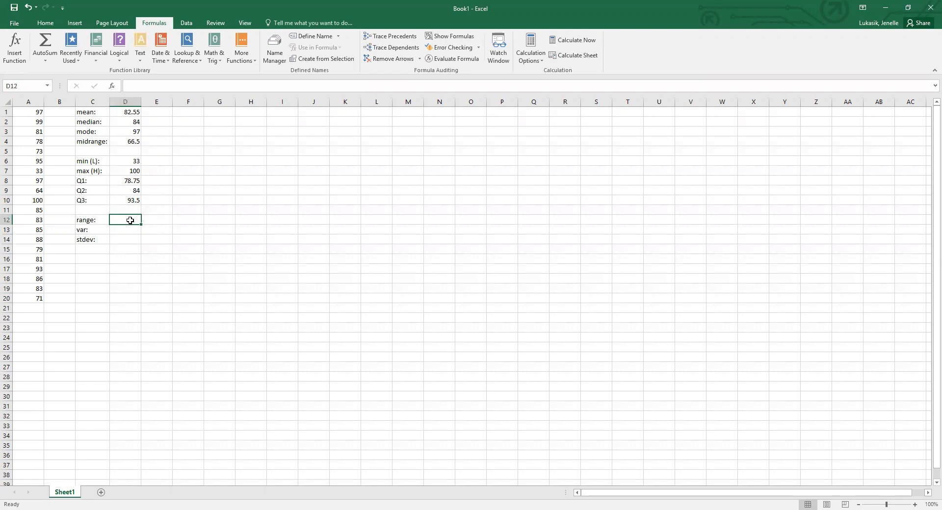
type("=")
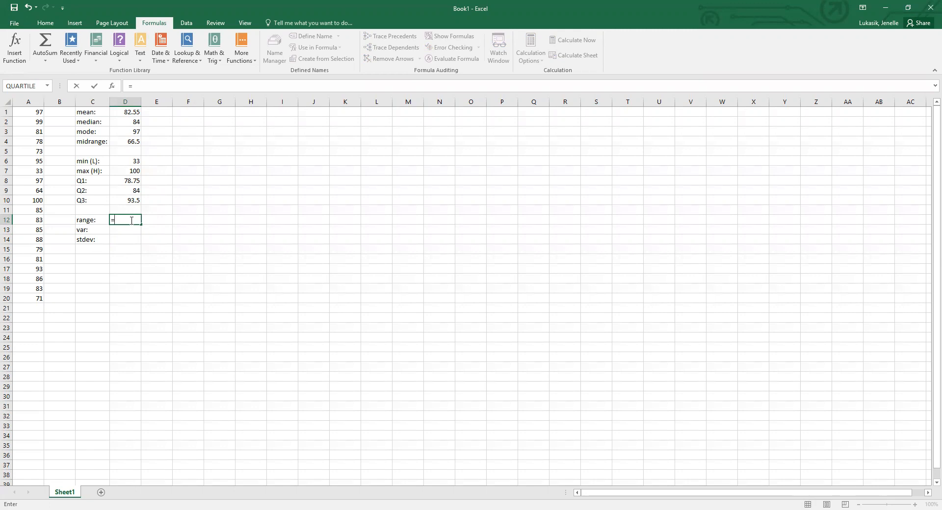
left_click(124, 171)
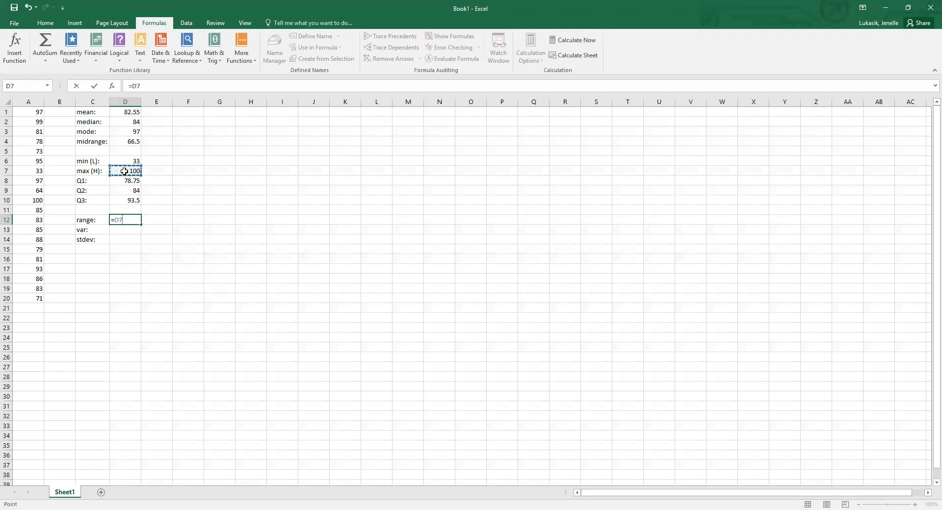
type("-")
left_click(125, 161)
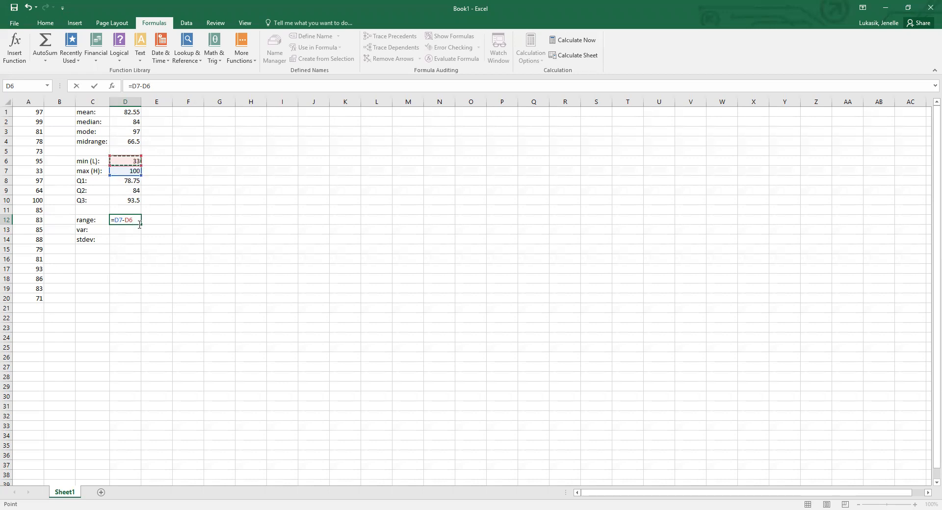
key("Return")
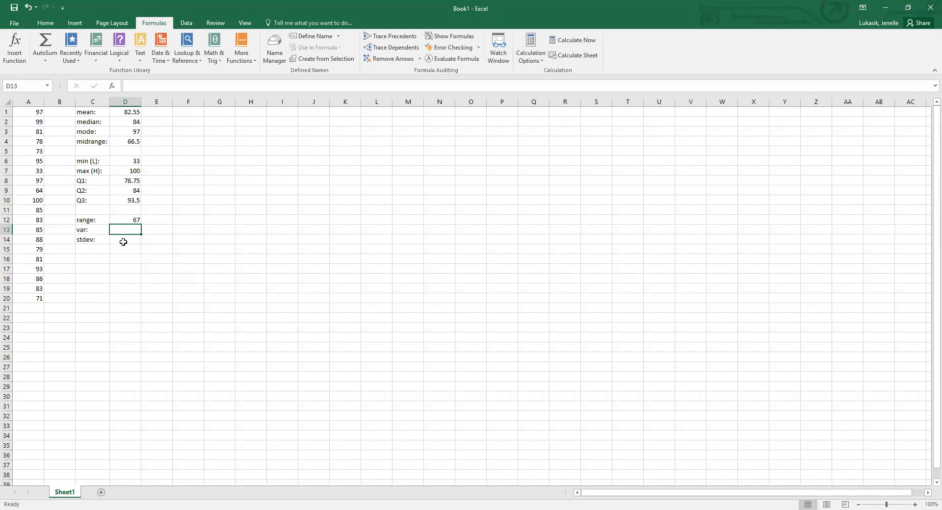
Search for the var function and insert VAR in D13 over the data range A1:A20.
left_click(15, 51)
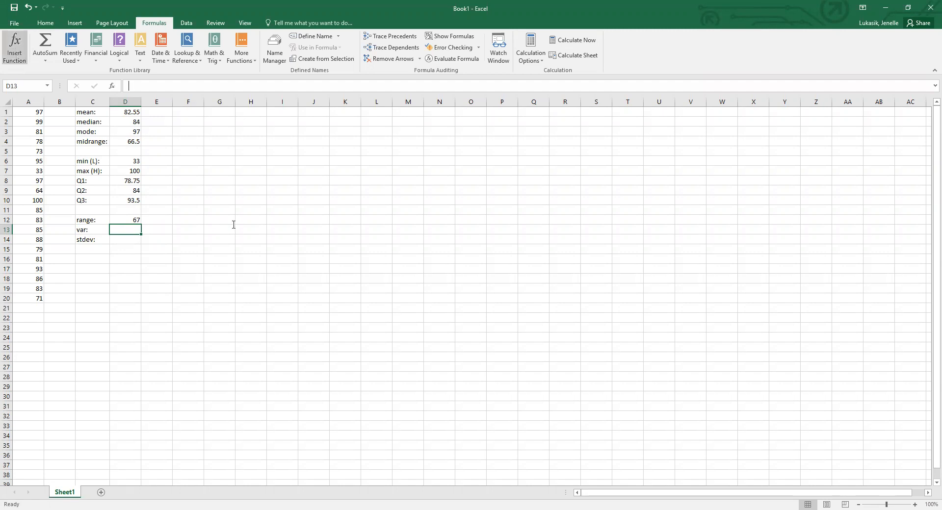
type("var")
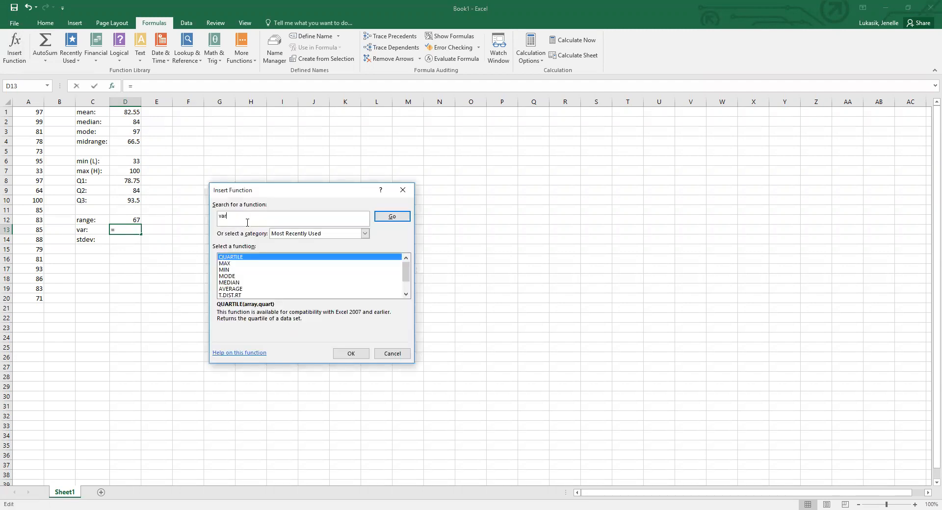
left_click(402, 221)
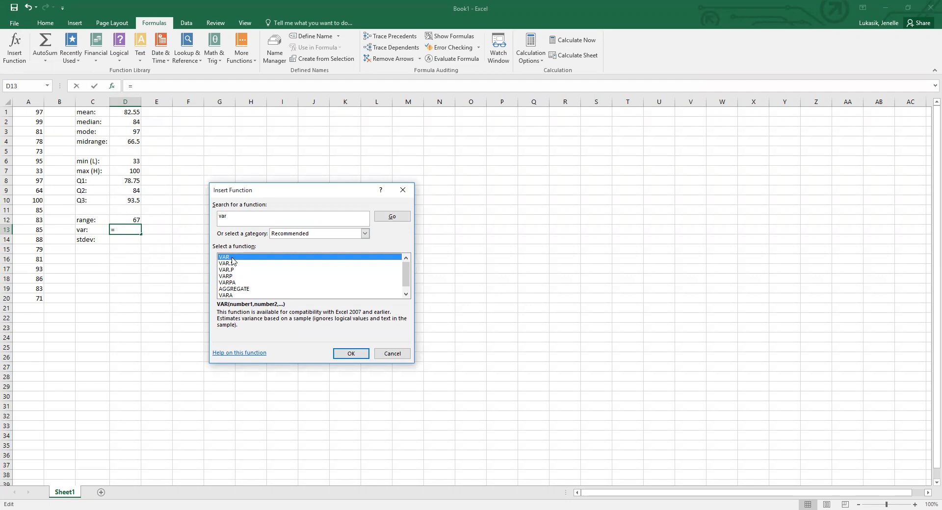
left_click(238, 271)
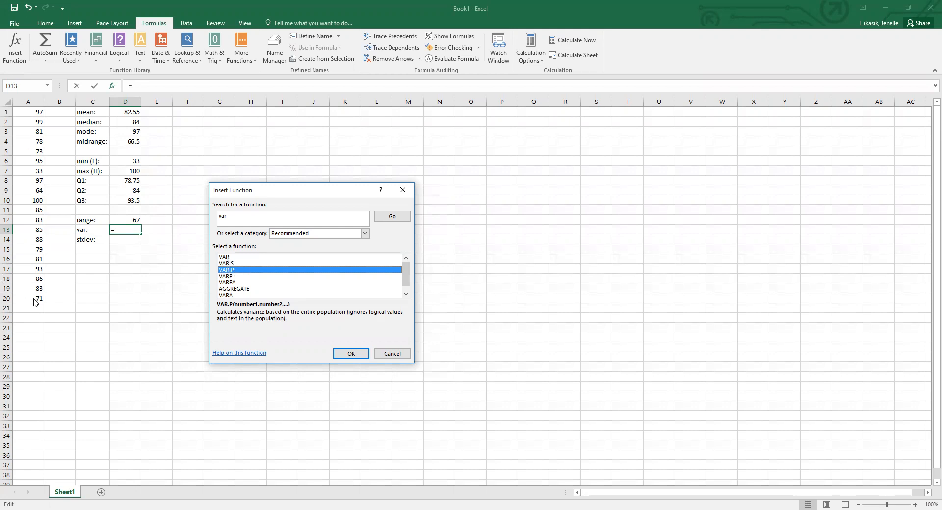
left_click(223, 257)
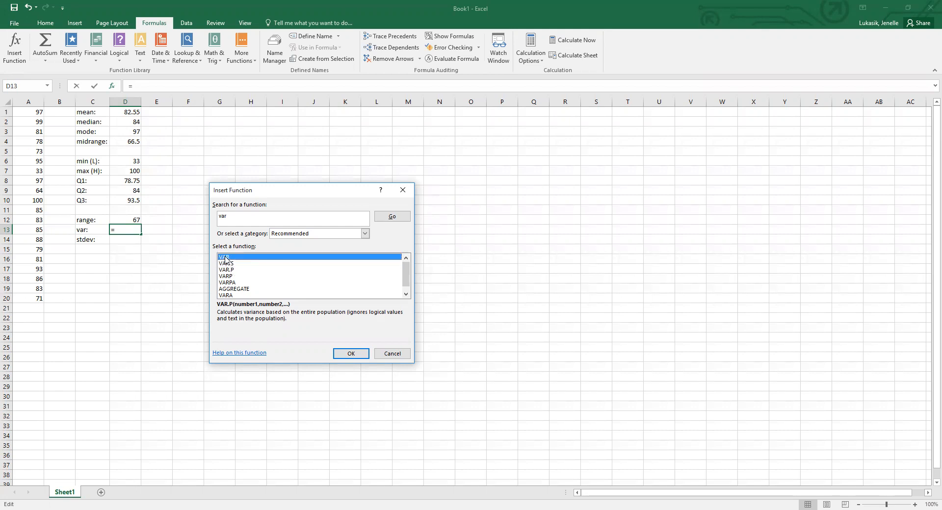
left_click(346, 356)
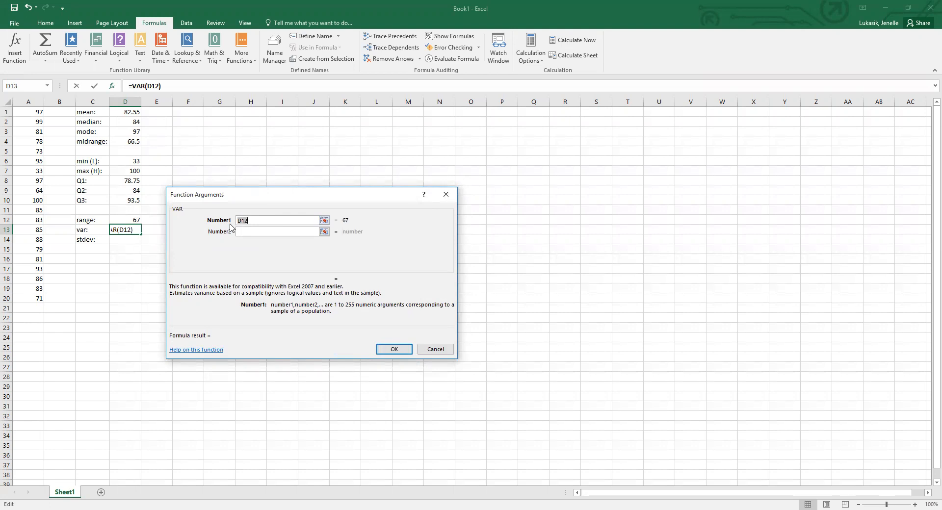
left_click_drag(27, 112, 21, 299)
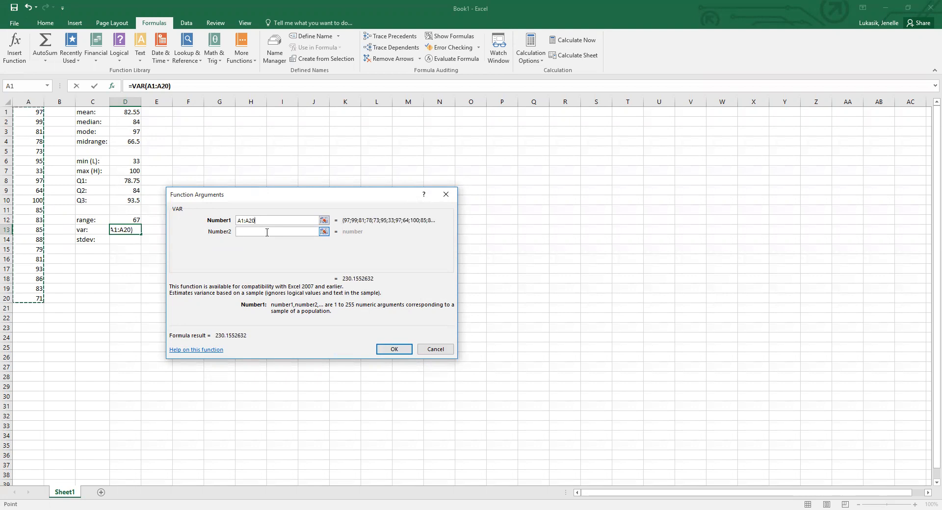
left_click(394, 349)
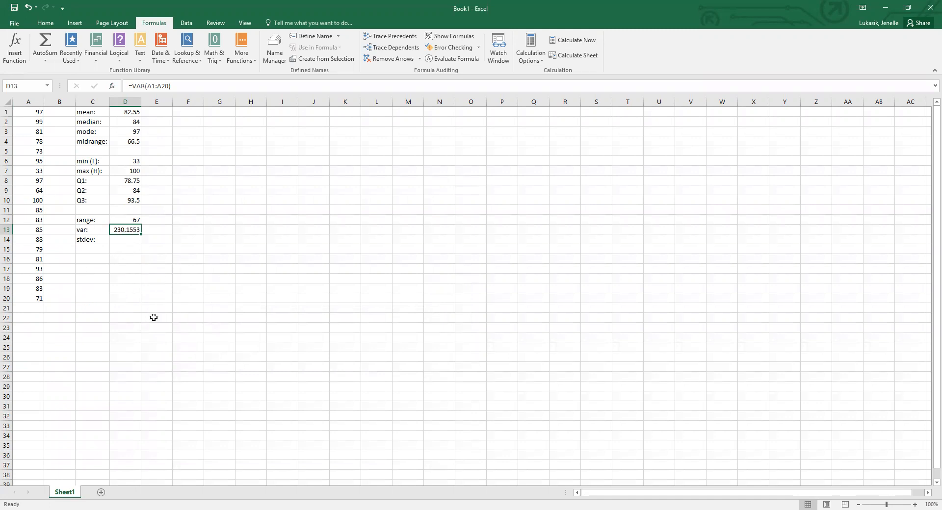
Search for the stdev function, insert STDEV in D14 over A1:A20, and widen column D slightly.
left_click(133, 240)
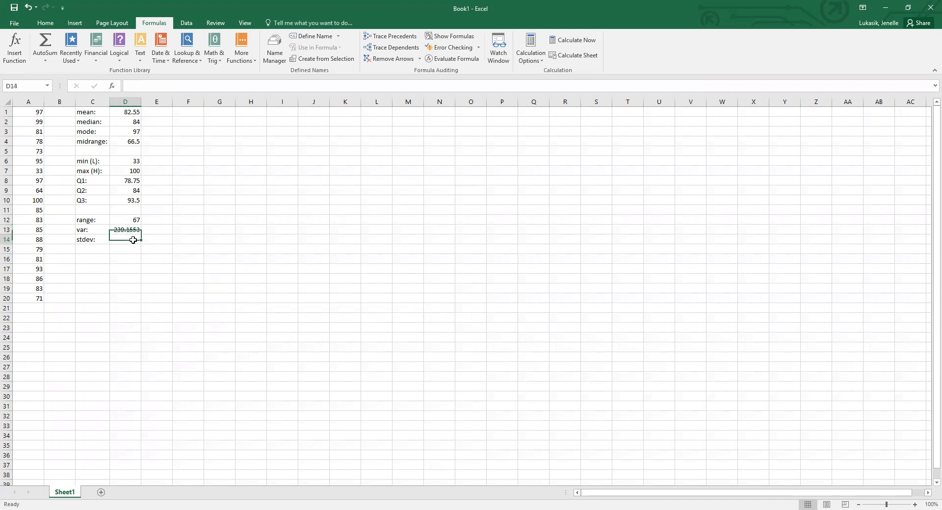
left_click(14, 53)
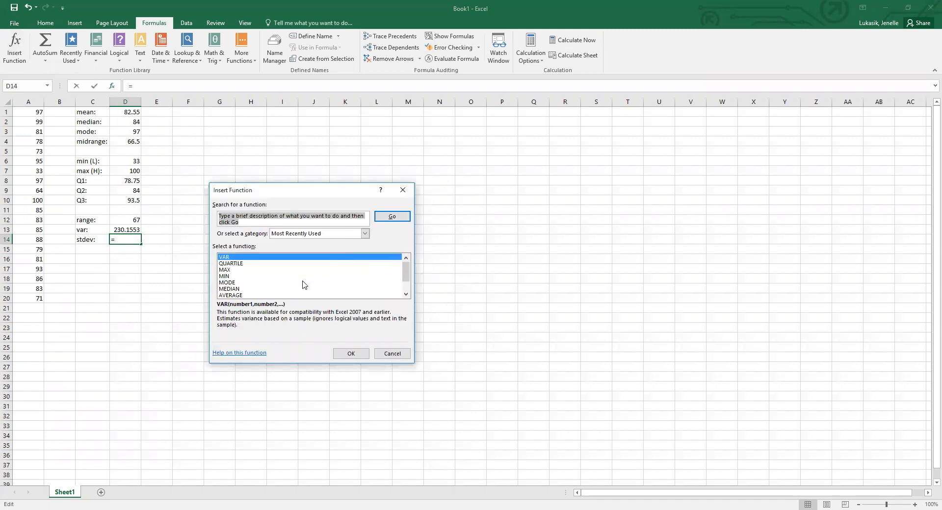
type("stdev")
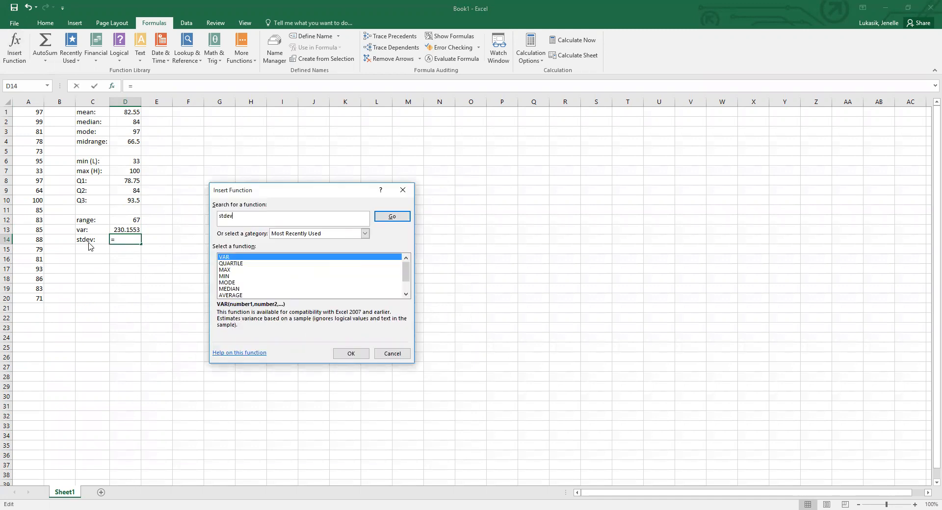
left_click(391, 216)
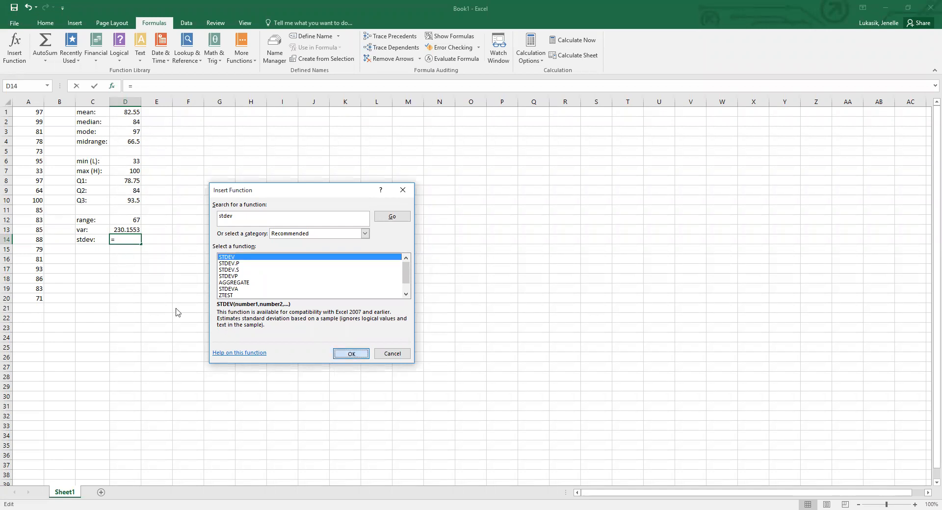
key("Return")
left_click(32, 113)
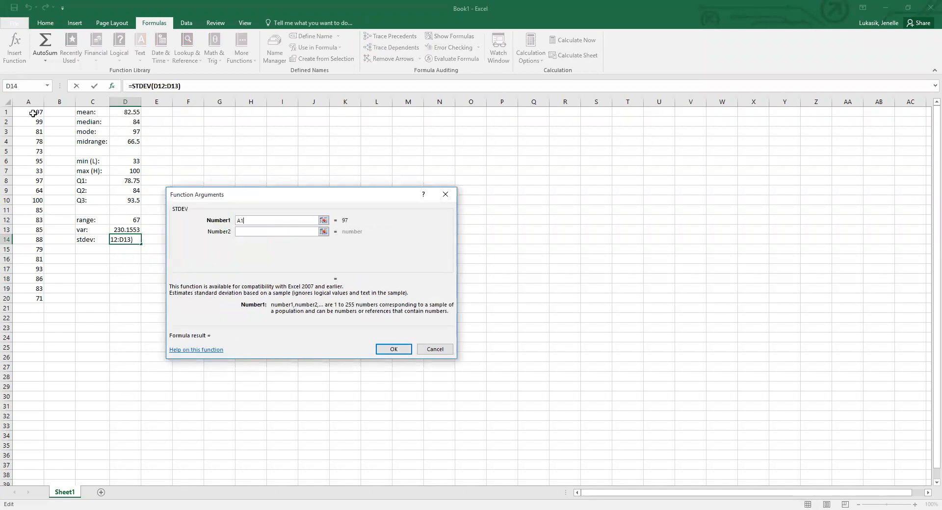
left_click(32, 301, "shift")
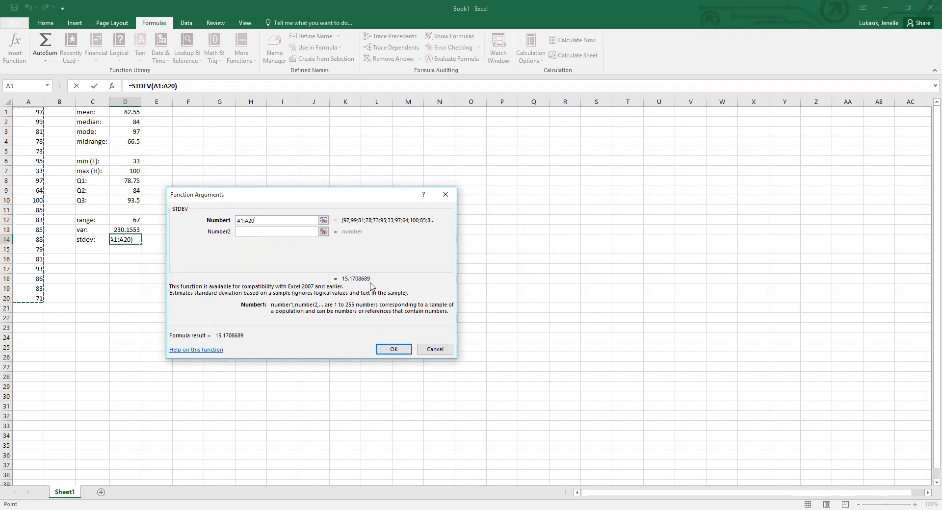
left_click(394, 349)
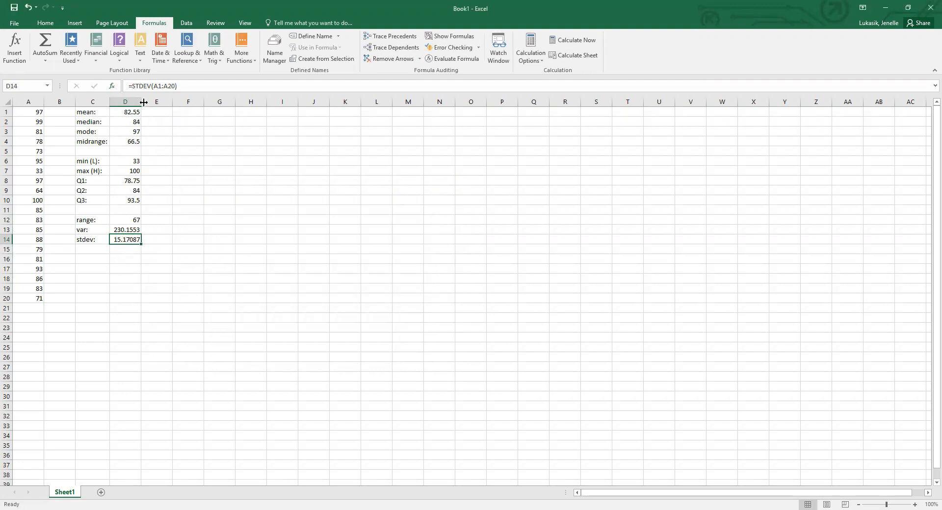
mouse_move(142, 102)
left_mouse_down()
mouse_move(167, 103)
mouse_move(150, 101)
left_mouse_up()
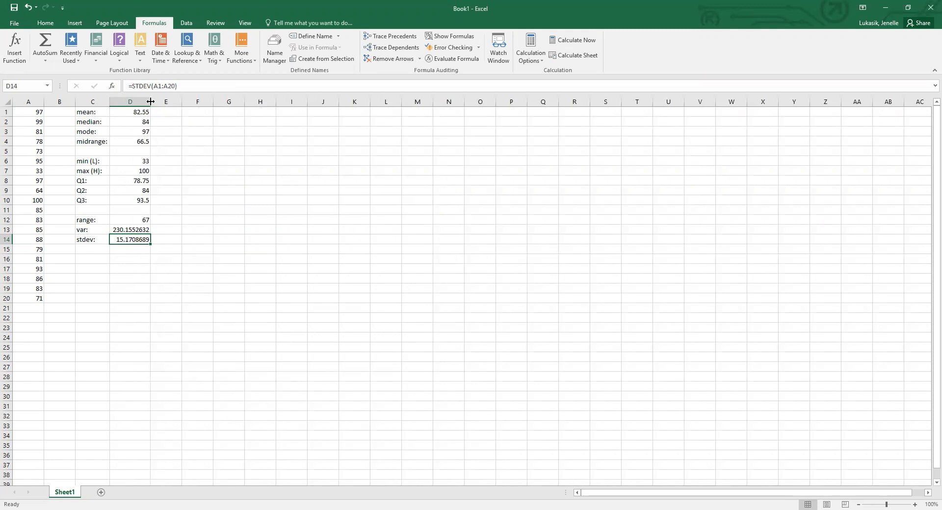
left_click(130, 256)
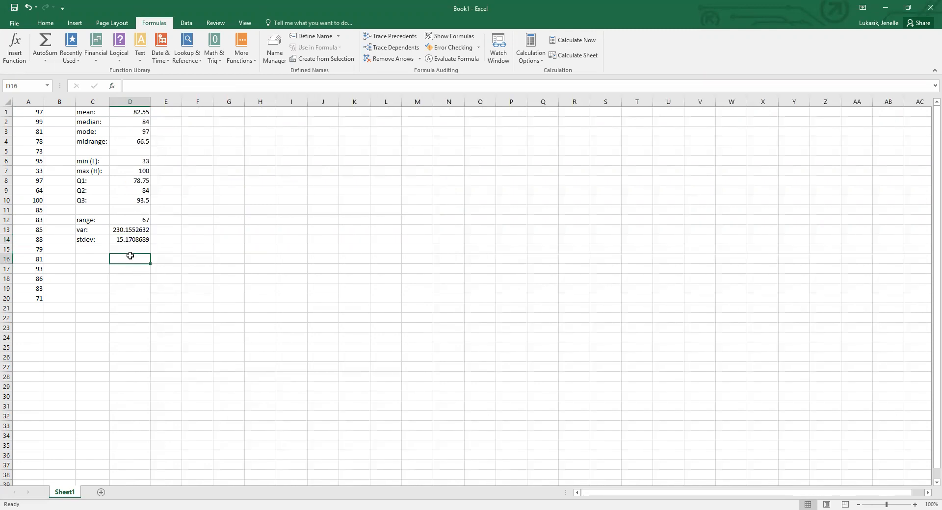
Overwrite the standard deviation formula in D14 with the rounded value 15.2, and undo that change.
left_click(126, 241)
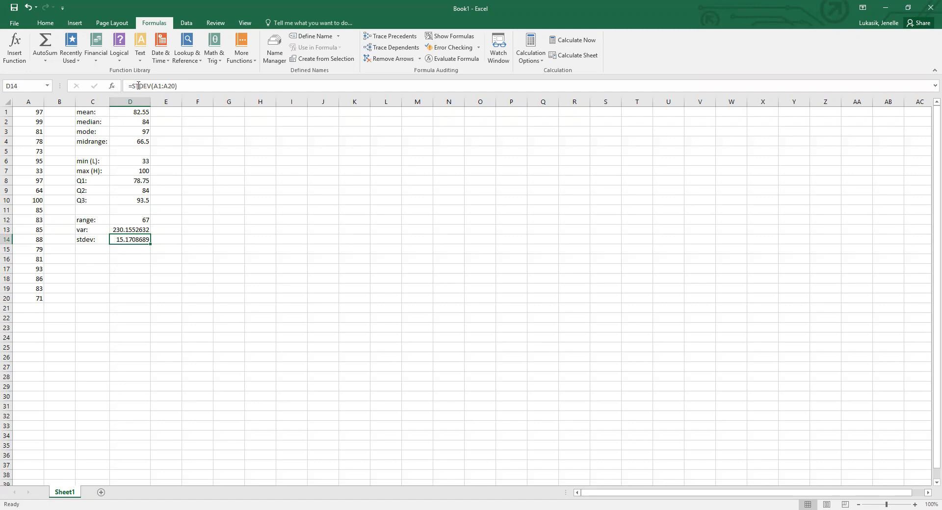
type("15.2")
key("Return")
left_click(121, 241)
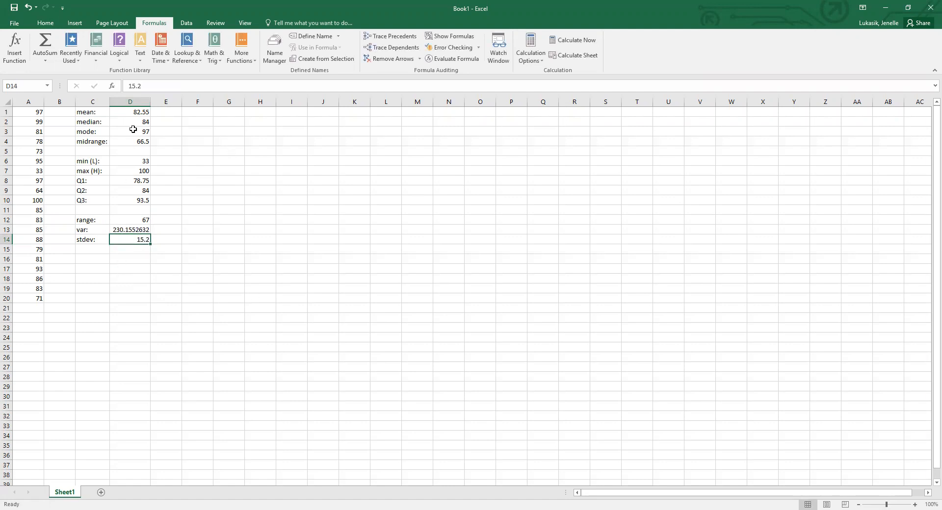
left_click(27, 6)
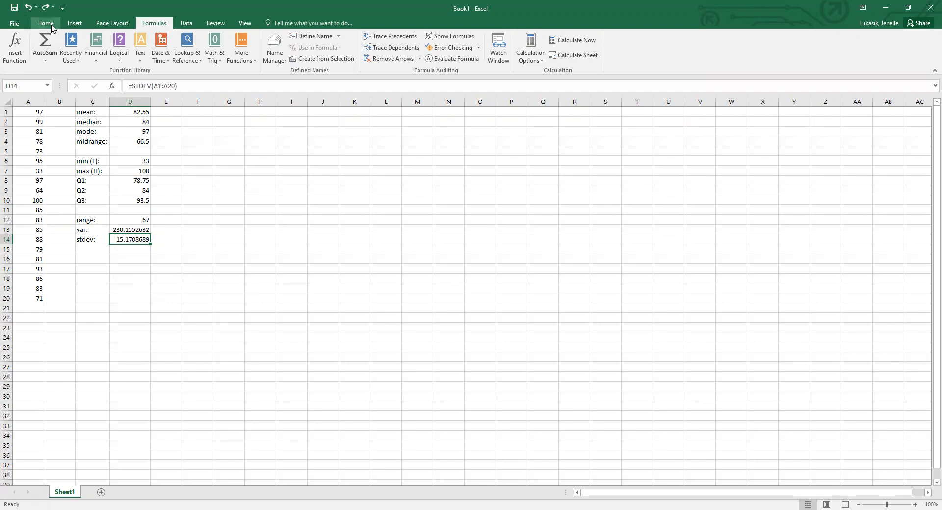
Reduce the displayed decimals of the standard deviation in D14 to one decimal place.
left_click(46, 23)
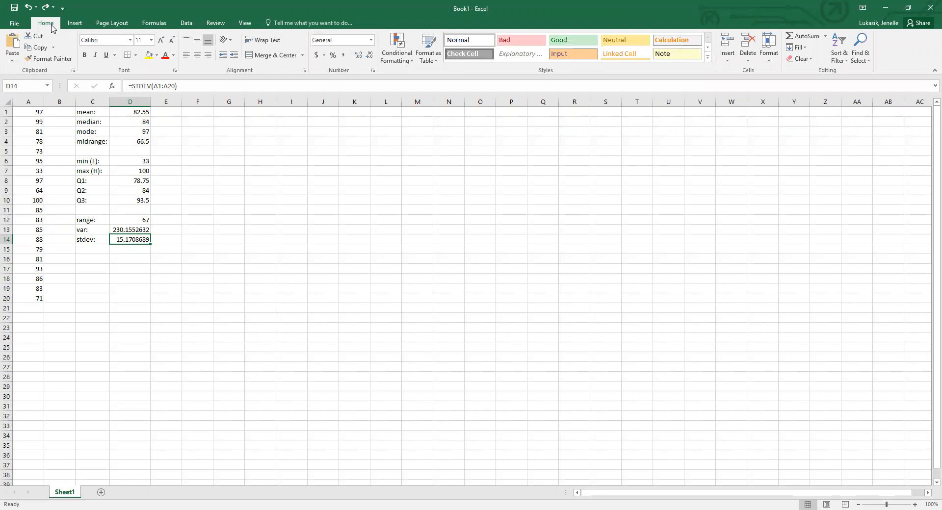
left_click(370, 60)
left_click(370, 60)
left_click(370, 59)
left_click(370, 60)
left_click(370, 60)
left_click(370, 60)
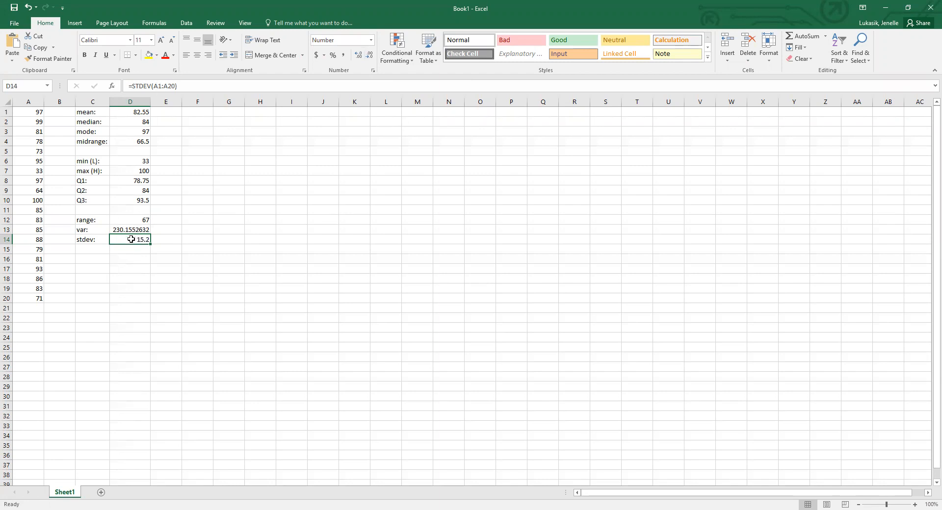
Search for the sqrt function and insert SQRT in E14 with the variance cell D13 as its number.
left_click(164, 241)
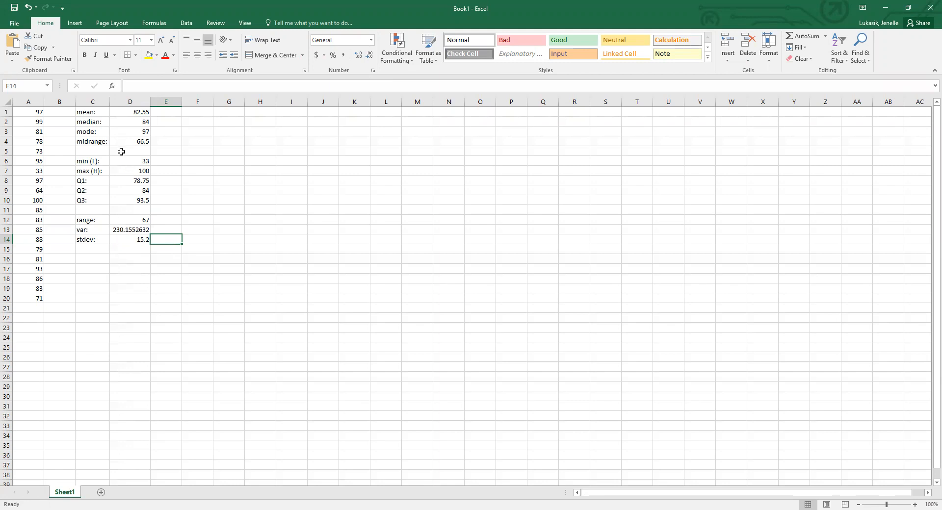
left_click(152, 24)
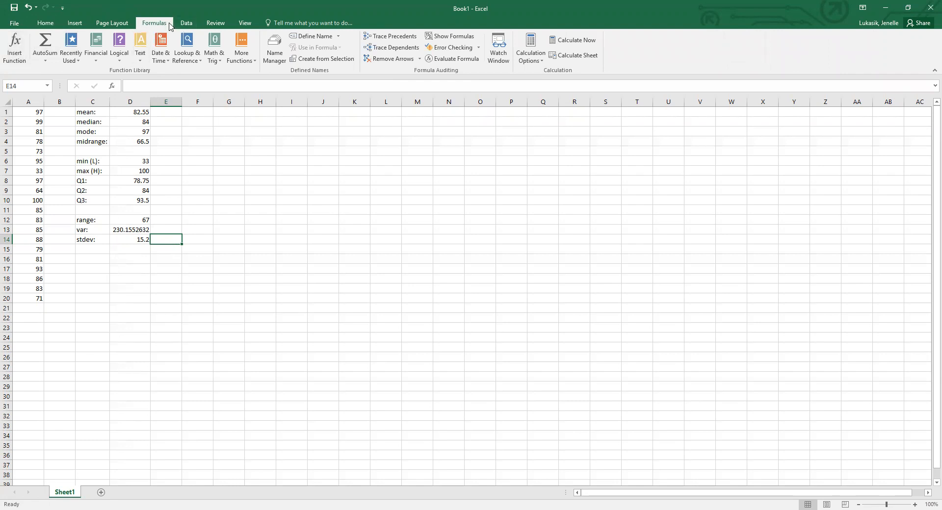
left_click(21, 60)
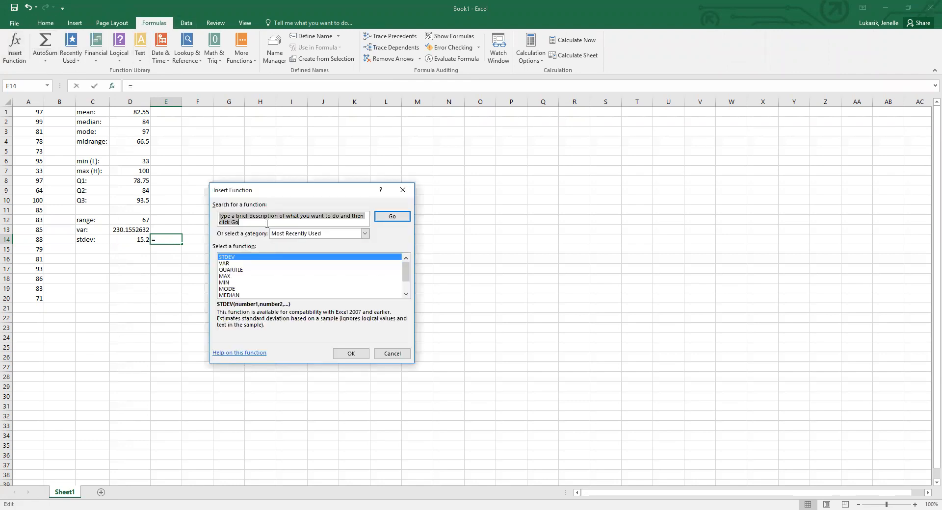
type("sqrt")
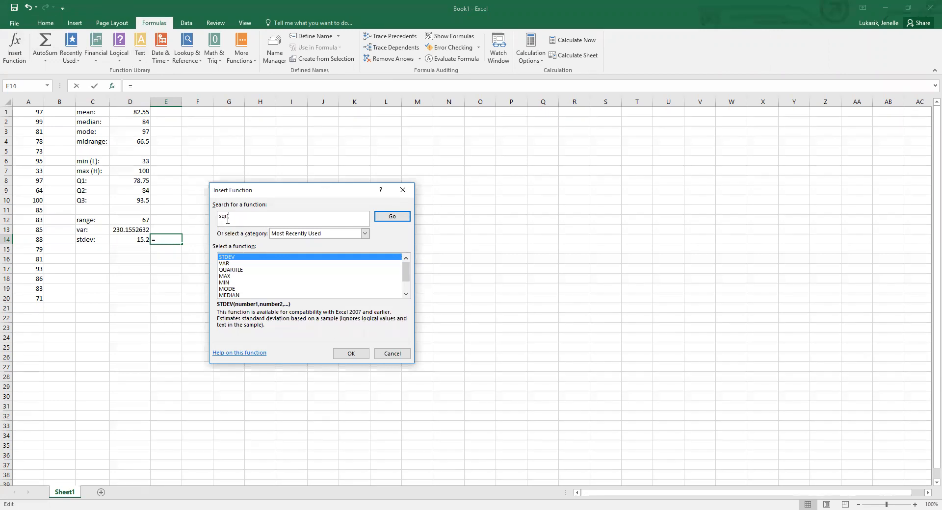
left_click(386, 219)
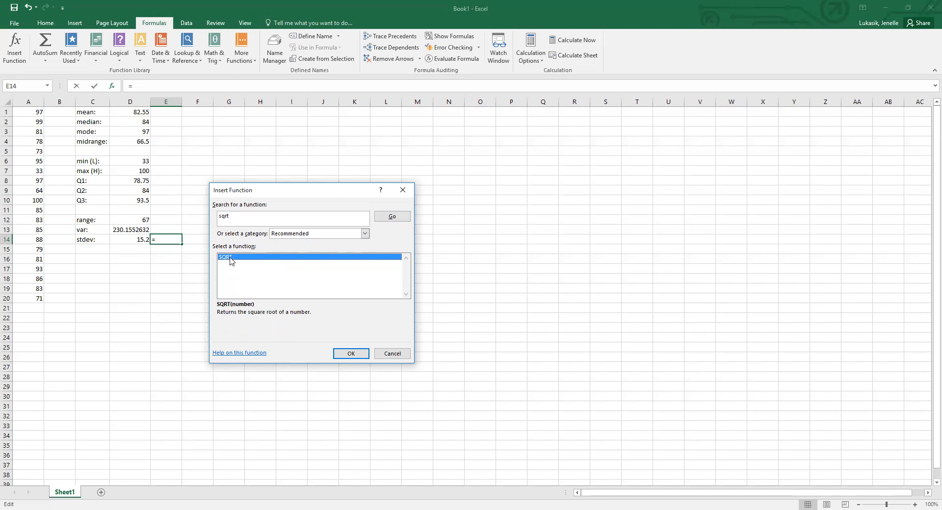
left_click(350, 356)
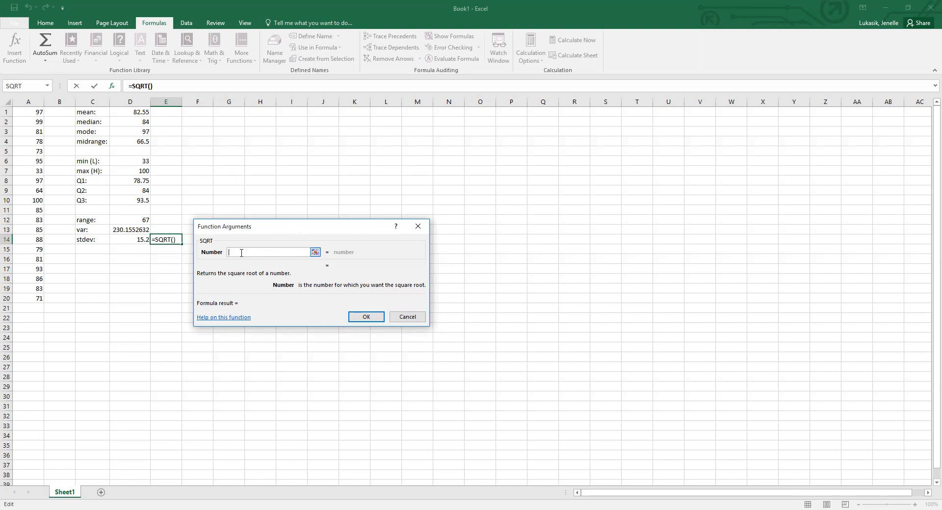
left_click(137, 230)
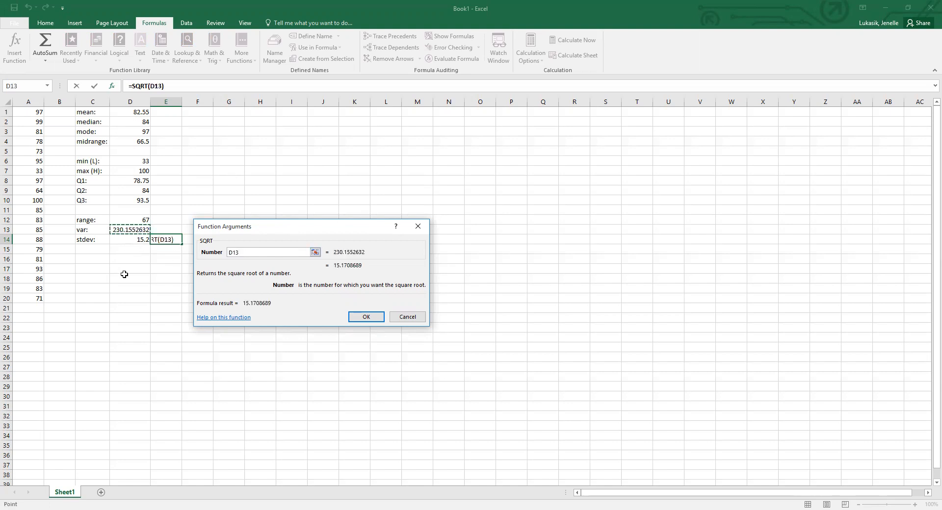
left_click(367, 317)
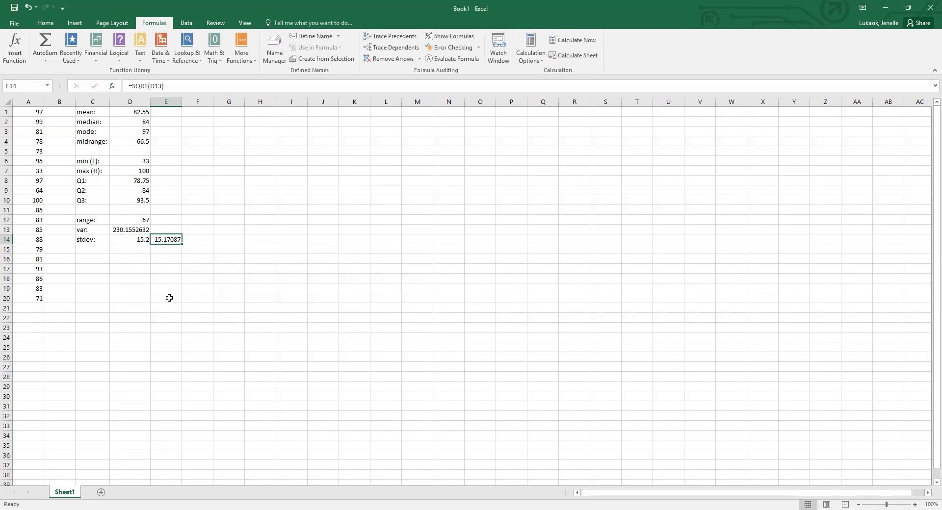
Show the square root result in E14 with one decimal place.
left_click(43, 23)
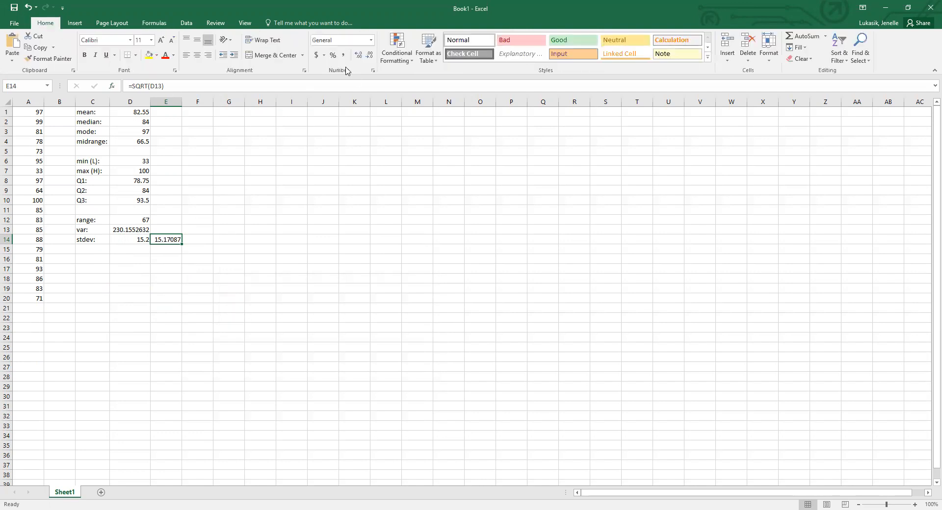
left_click(373, 57)
left_click(372, 56)
left_click(373, 57)
left_click(373, 57)
left_click(96, 260)
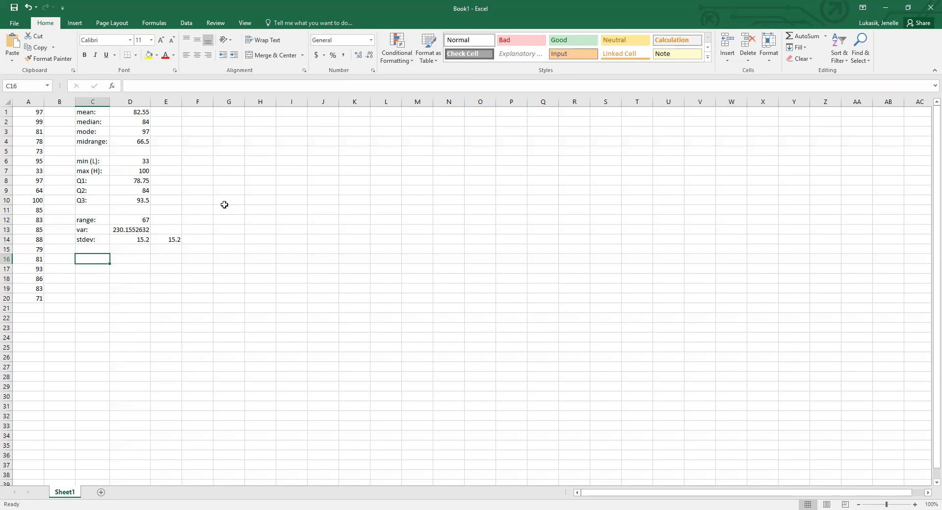
Enter the labels IQR:, Upper Fence: and Lower Fence: in cells G7 to G9.
left_click(222, 173)
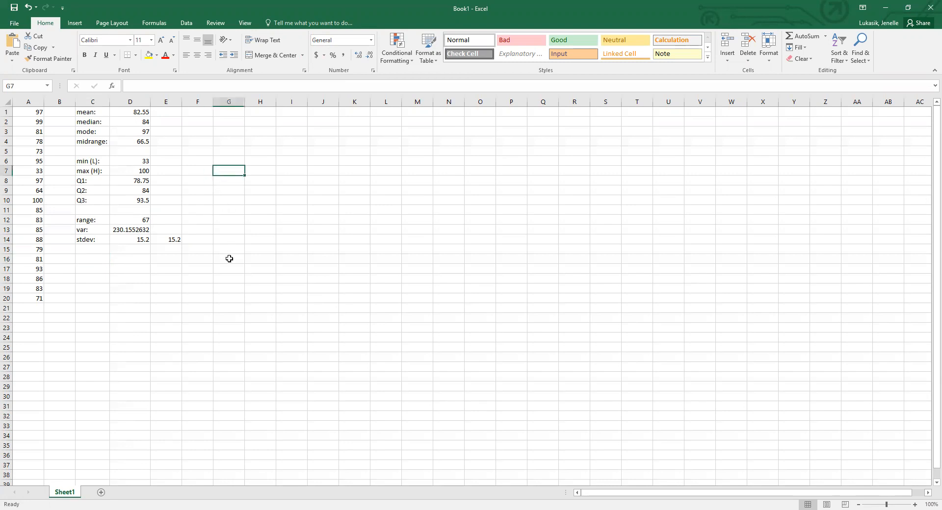
type("IQR:")
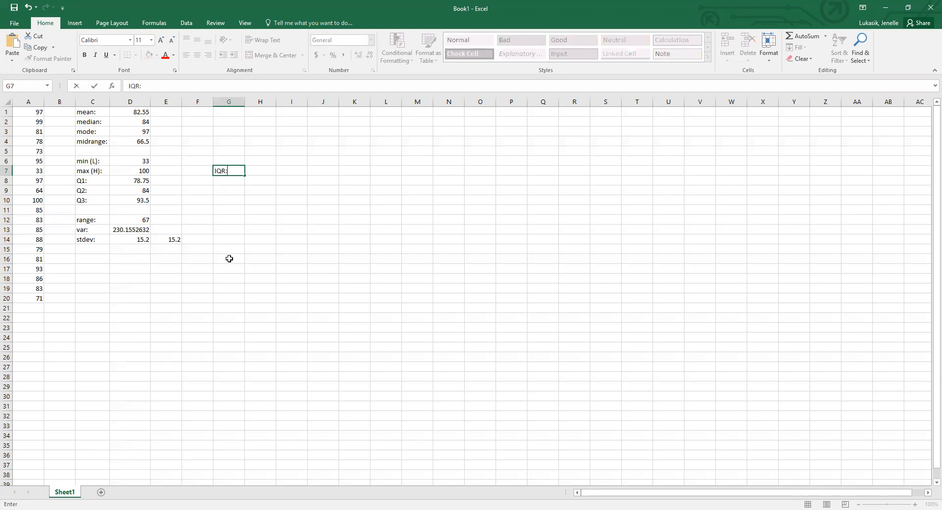
key("Return")
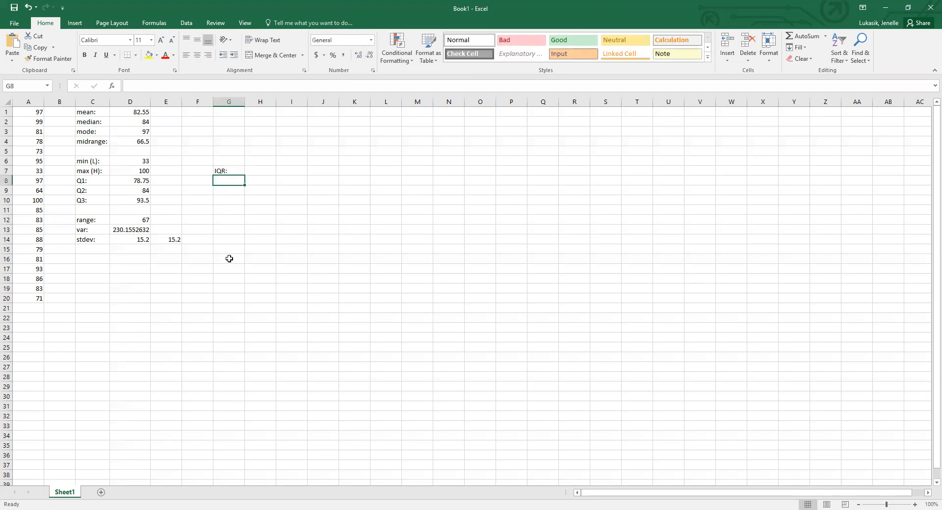
type("Upoe")
key("BackSpace")
key("BackSpace")
type("per Fen")
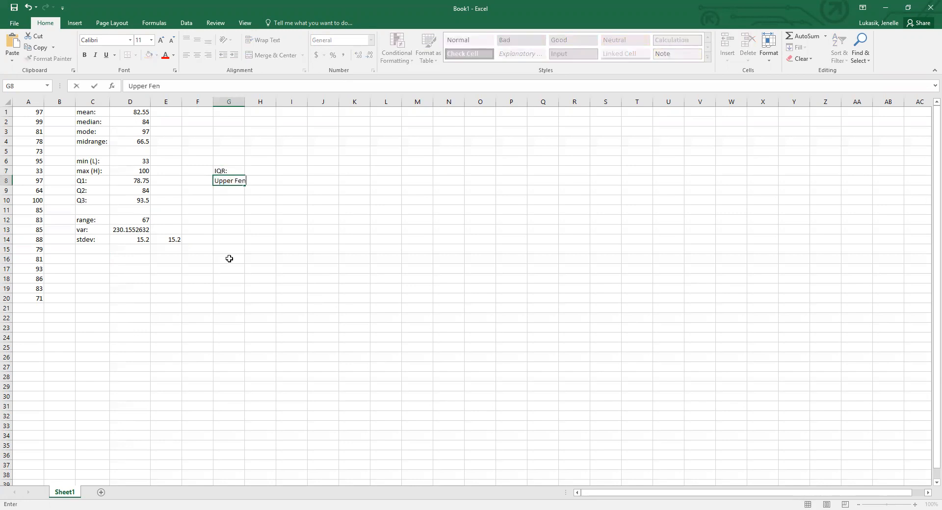
type("ce:")
key("Return")
type("Lower Fence:")
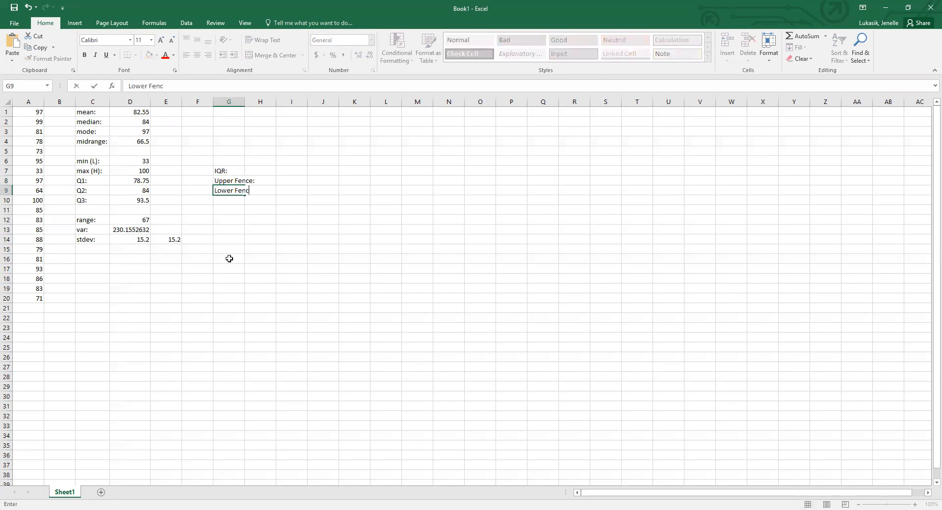
key("ctrl+Return")
Enter the labels P30: in G12 and P75: in G13, and autofit the width of column G.
left_click(237, 218)
type("P30:")
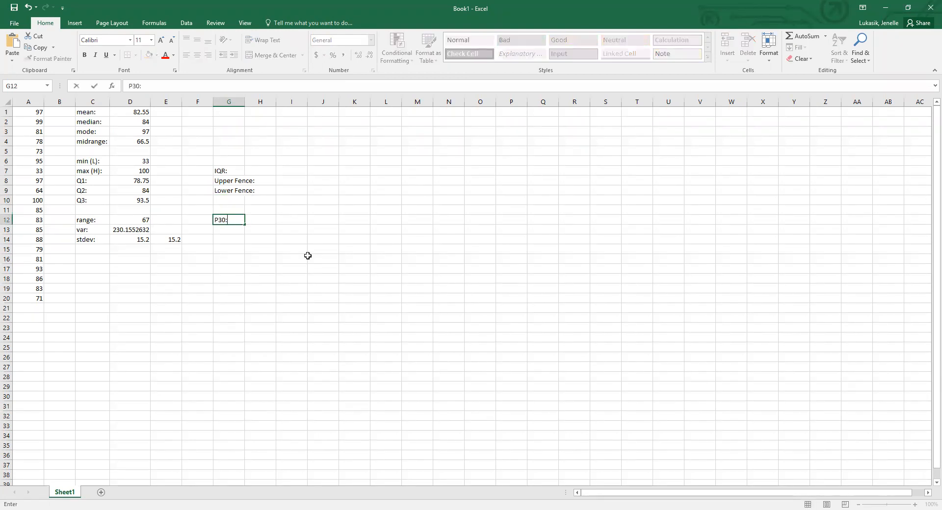
key("Return")
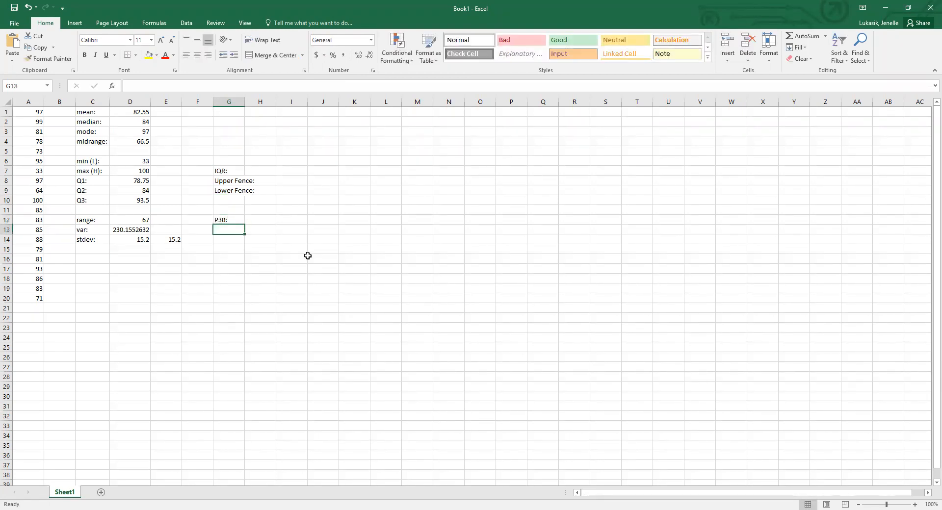
type("P75:")
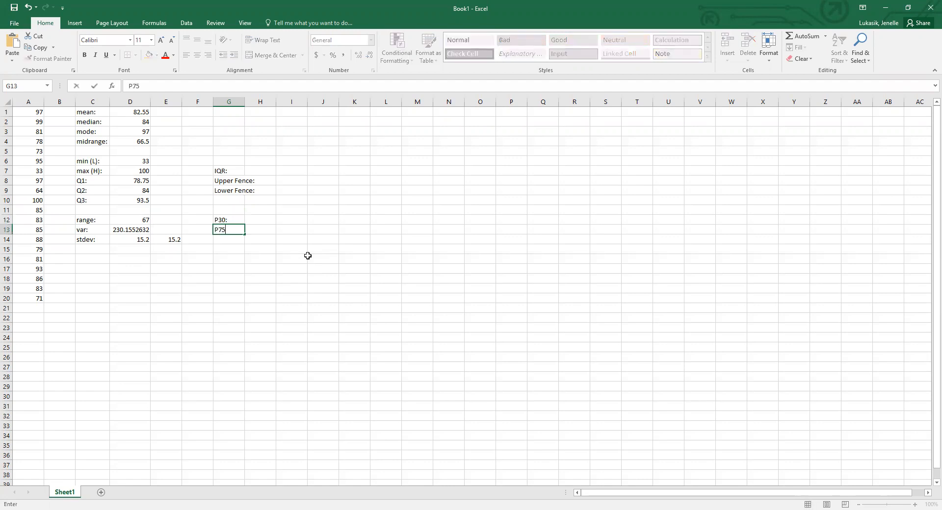
left_click(270, 220)
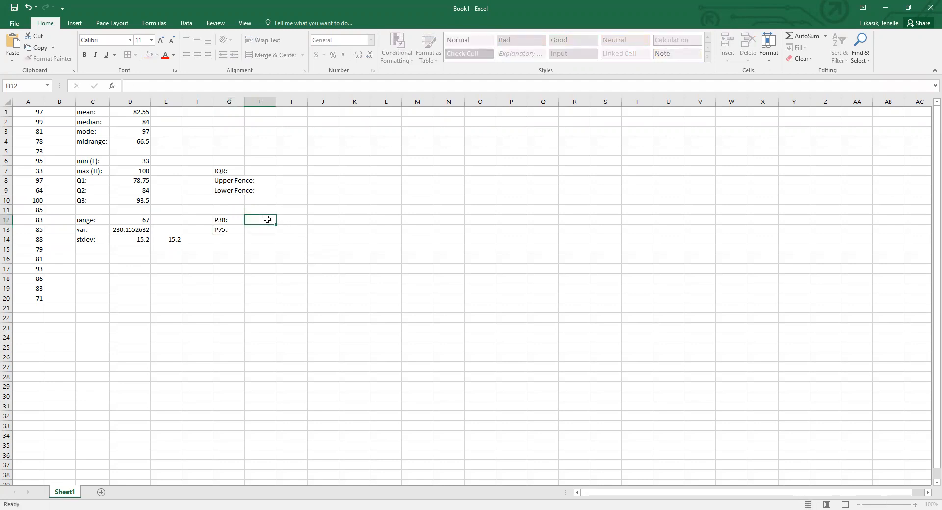
double_click(244, 104)
Calculate the interquartile range in H7 as Q3 minus Q1 with the formula =D10-D8.
left_click(273, 172)
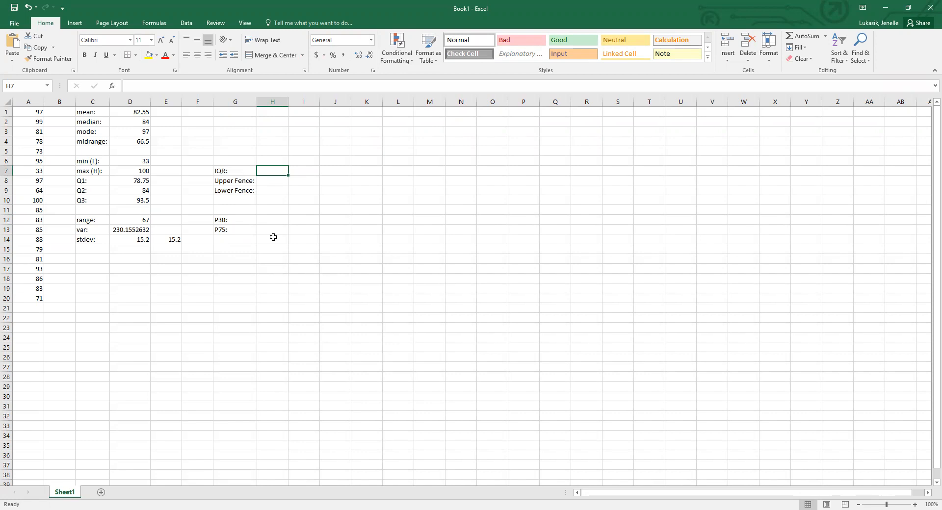
left_click(134, 219)
left_click(271, 170)
type("=")
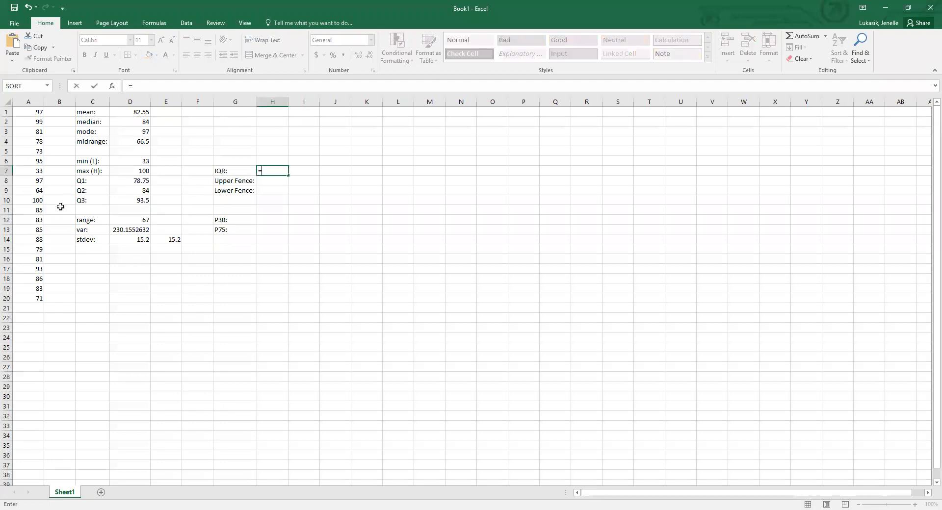
left_click(128, 201)
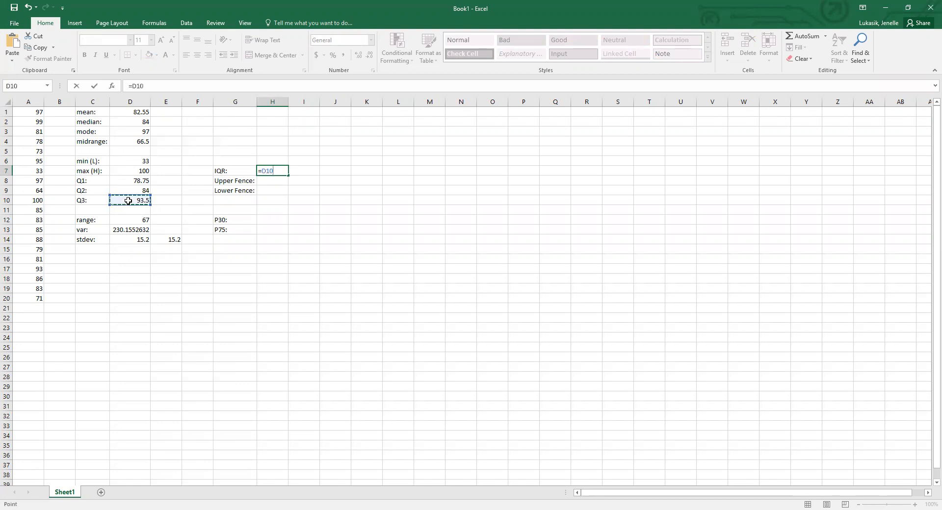
type("-")
left_click(127, 181)
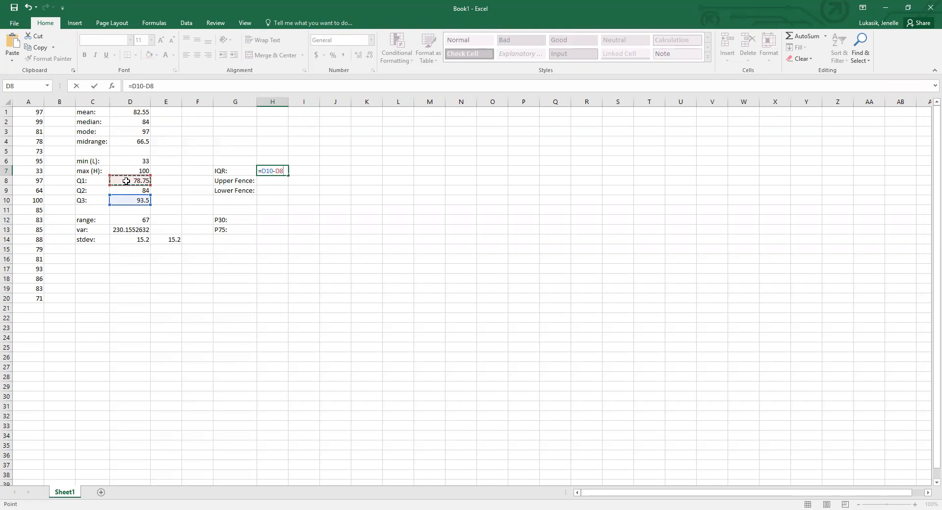
key("Return")
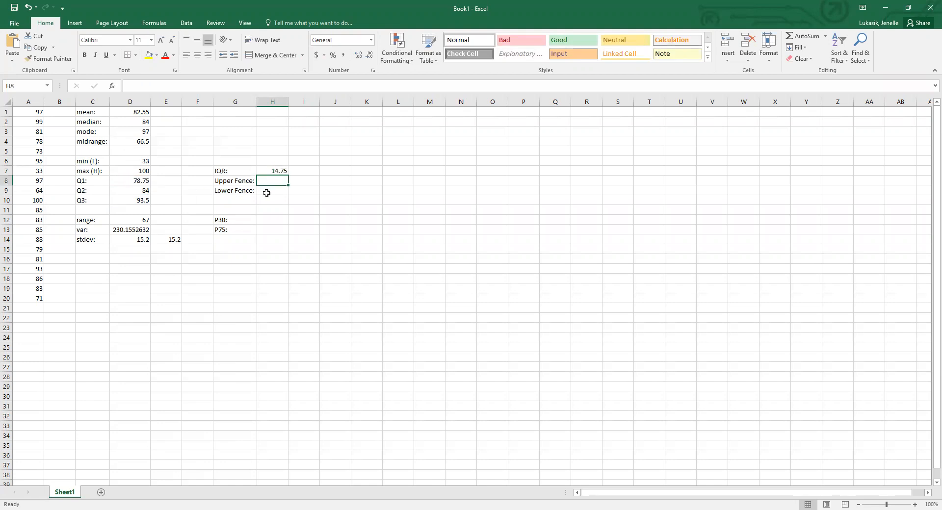
Calculate the upper fence in H8 with the formula =D10+(1.5*H7).
type("=")
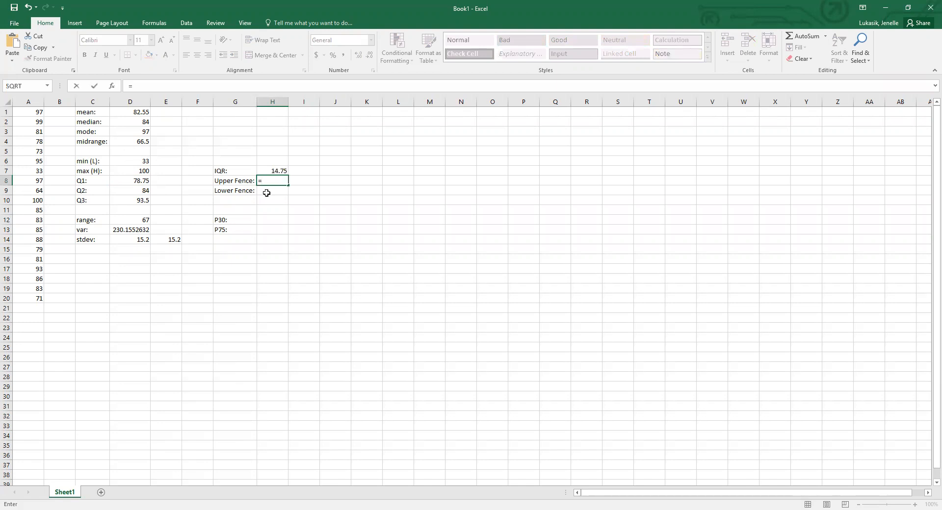
left_click(133, 200)
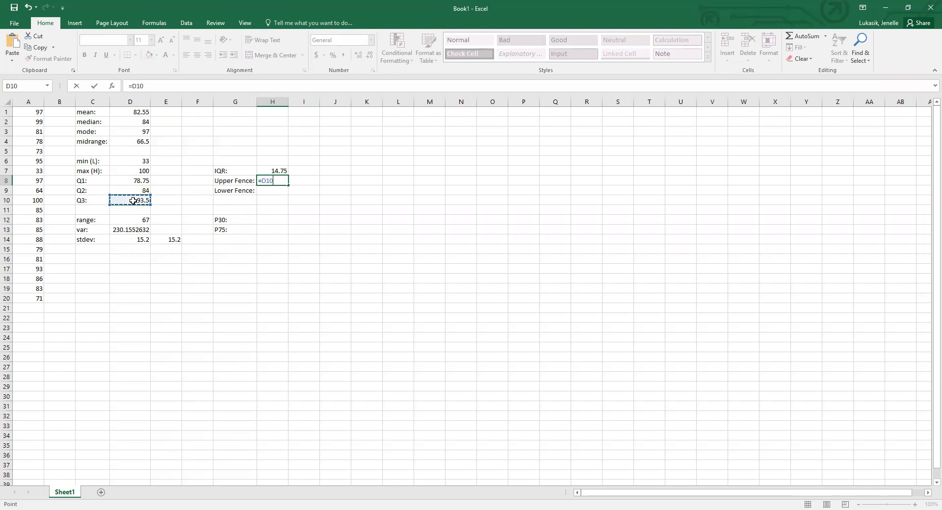
type("+(1.5")
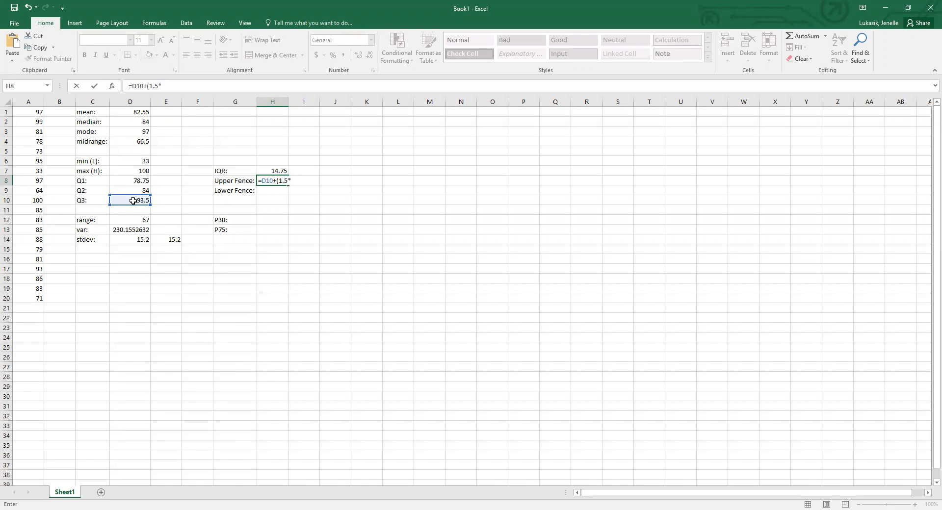
type("*")
left_click(278, 170)
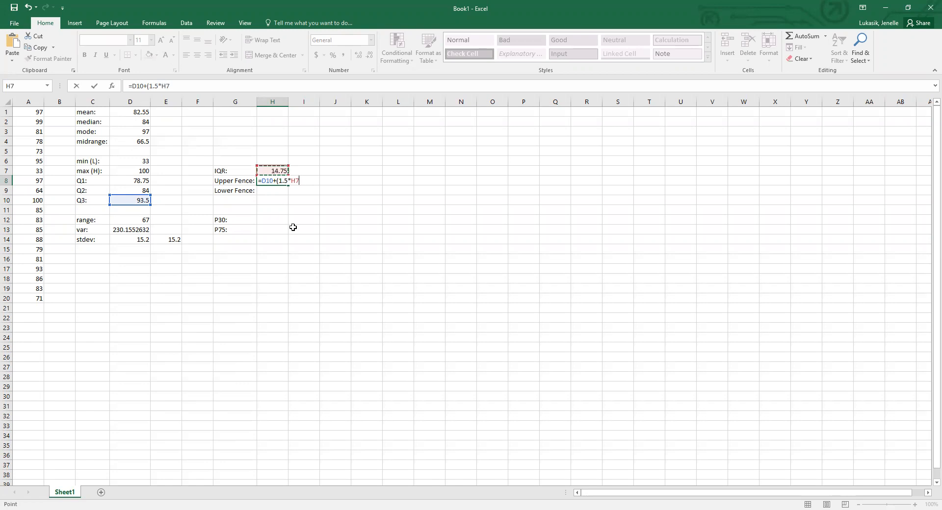
type(")")
key("Return")
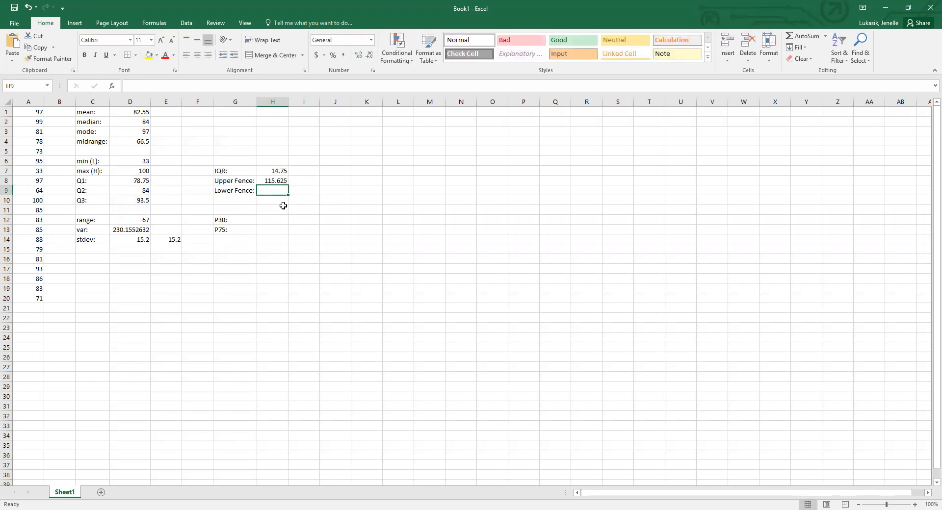
Calculate the lower fence in H9 with the formula =D8-(1.5*H7).
type("=")
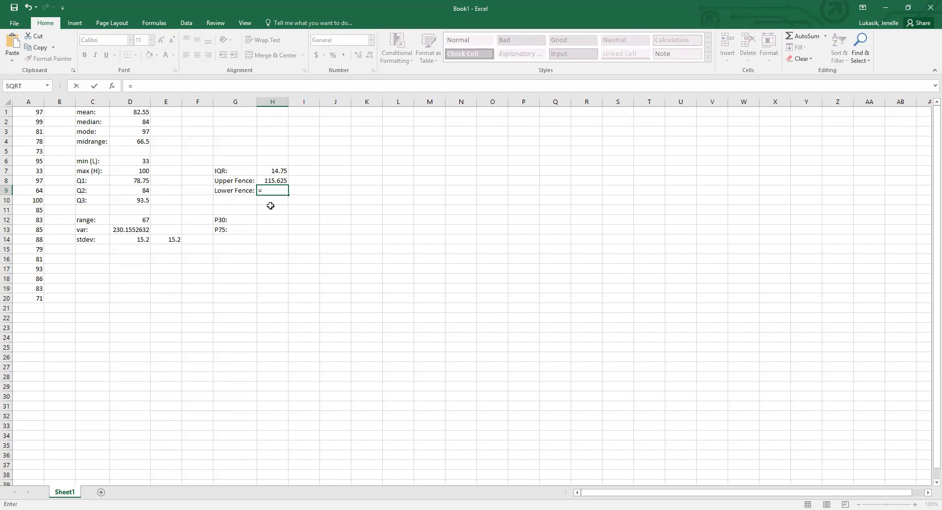
left_click(131, 181)
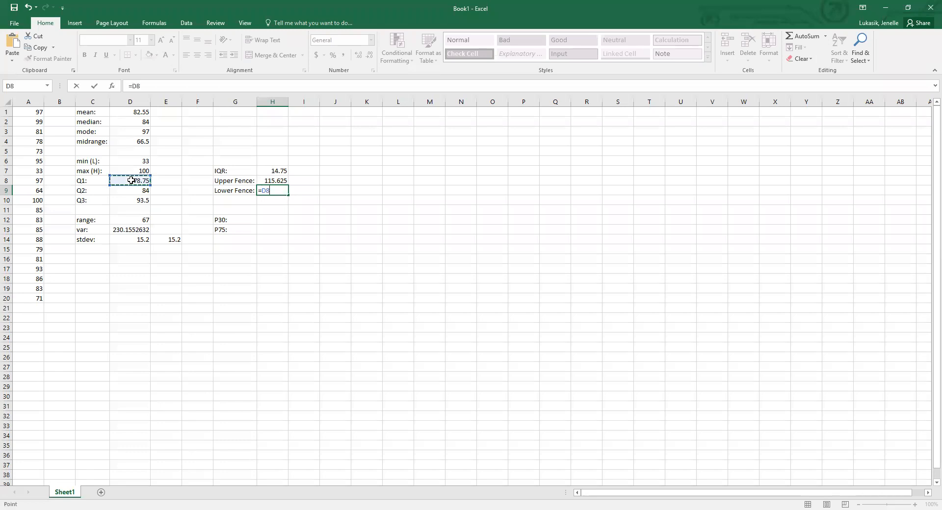
type("-(1.5*")
left_click(265, 170)
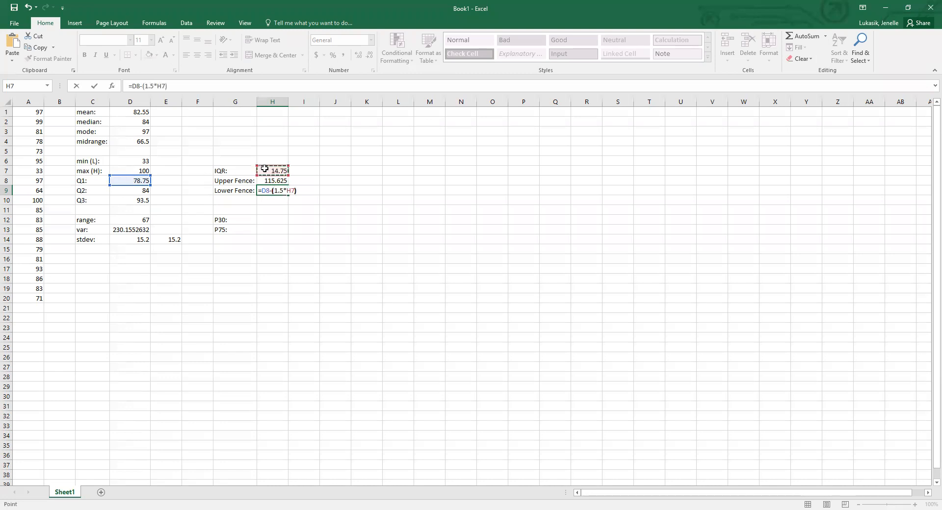
type(")")
key("Return")
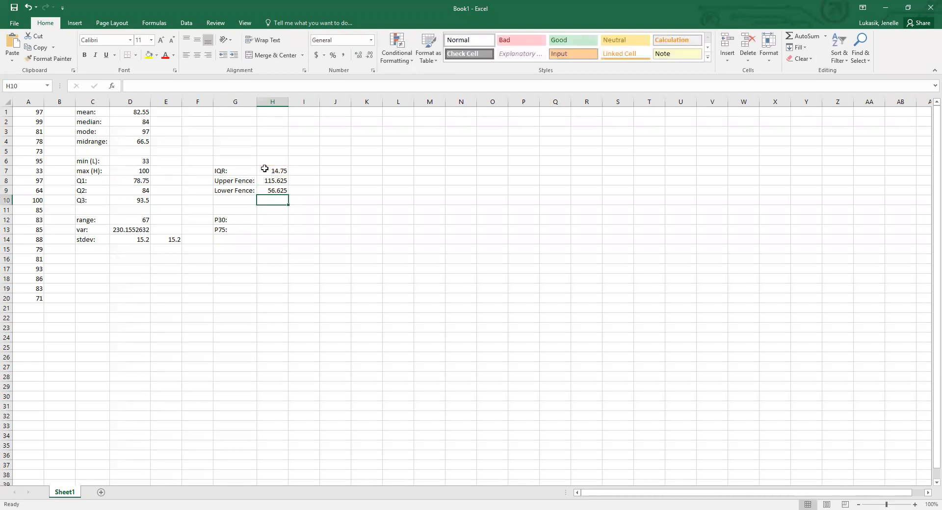
Compare the upper fence in H8 and lower fence in H9 with the data value in A7 to check for outliers.
left_click(272, 221)
left_click(271, 182)
left_click(274, 190)
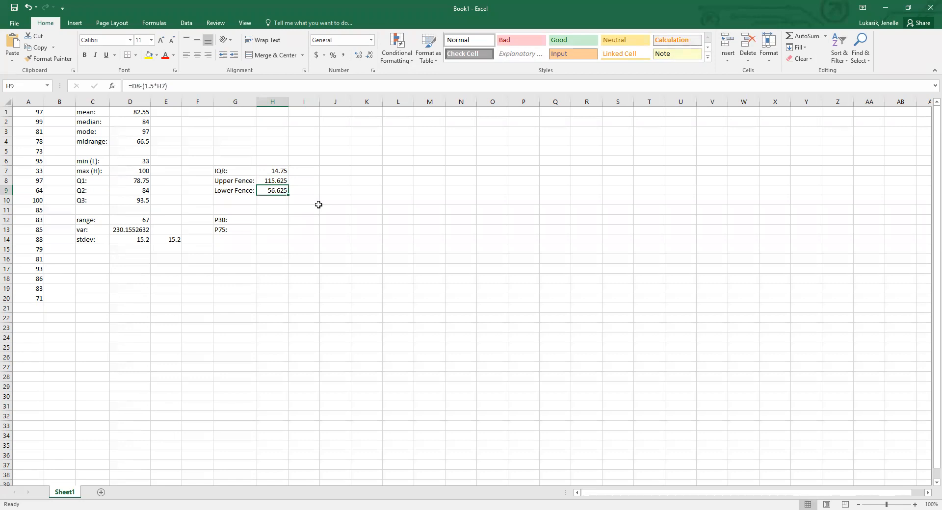
left_click(271, 181)
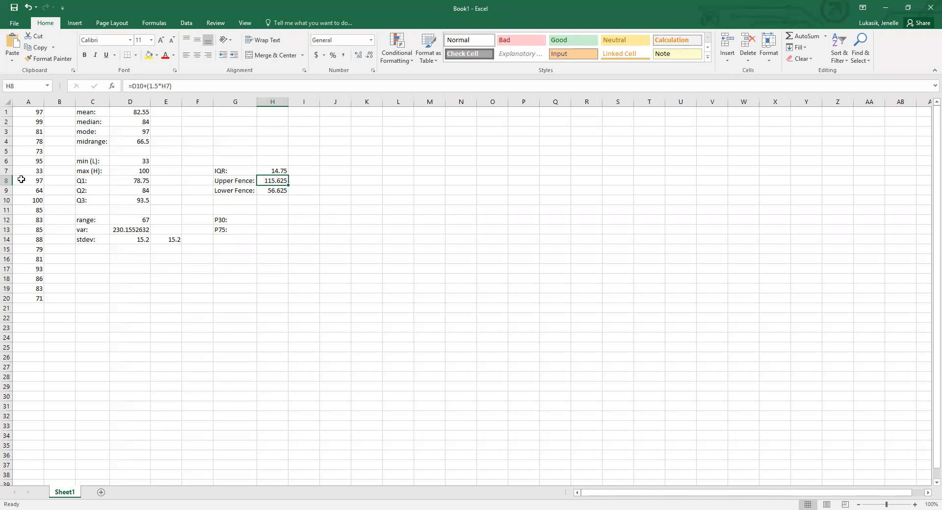
left_click(269, 192)
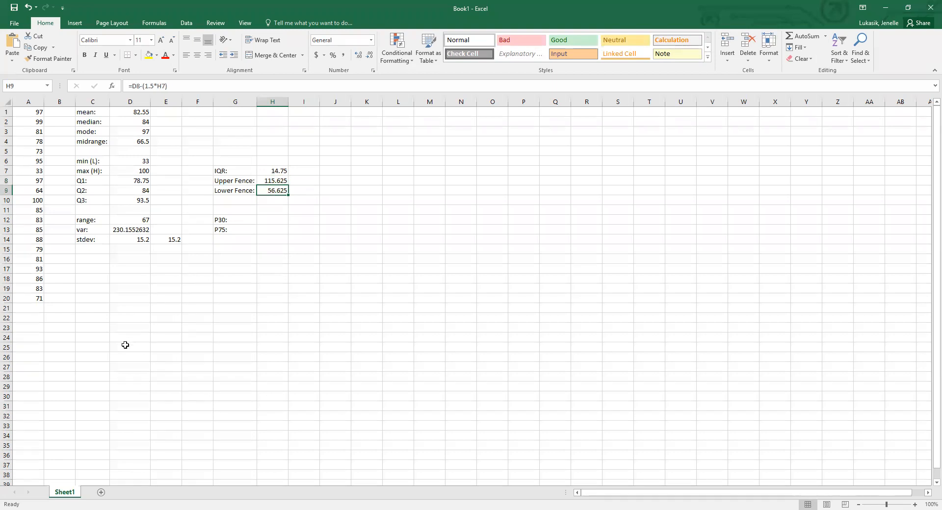
left_click(28, 172)
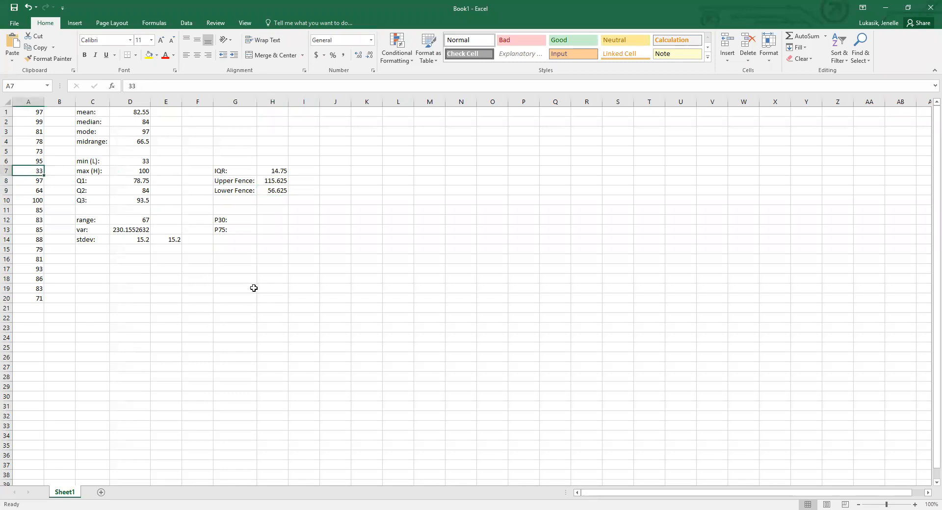
left_click(272, 190)
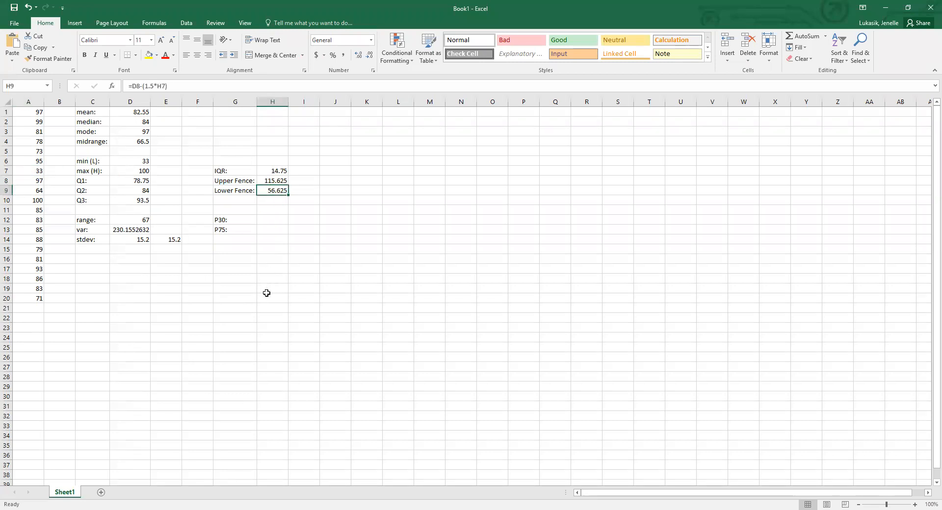
left_click(24, 173)
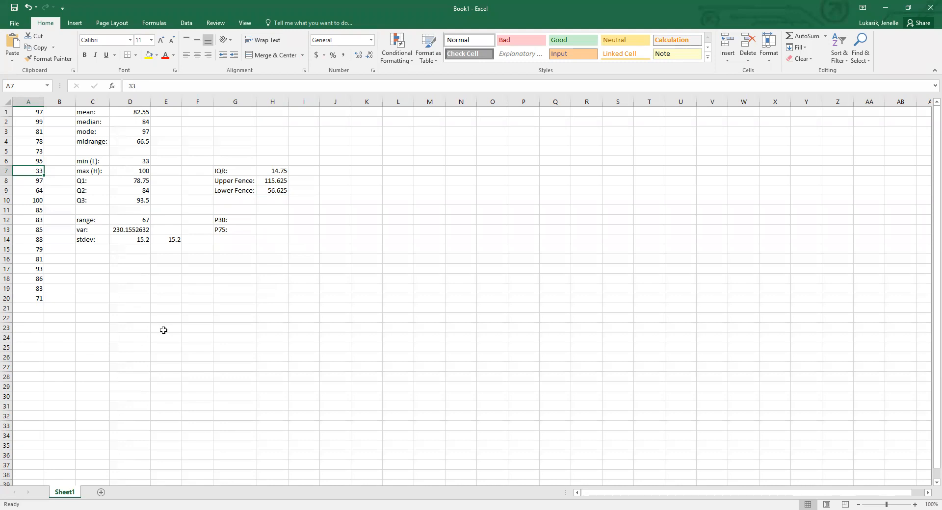
Search the function library for percentile and insert the PERCENTILE function in H12.
left_click(279, 220)
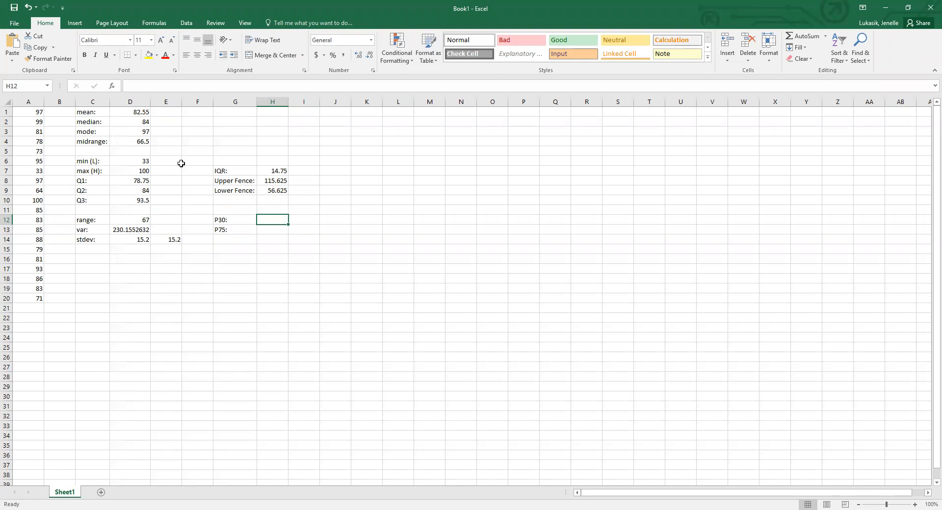
left_click(156, 25)
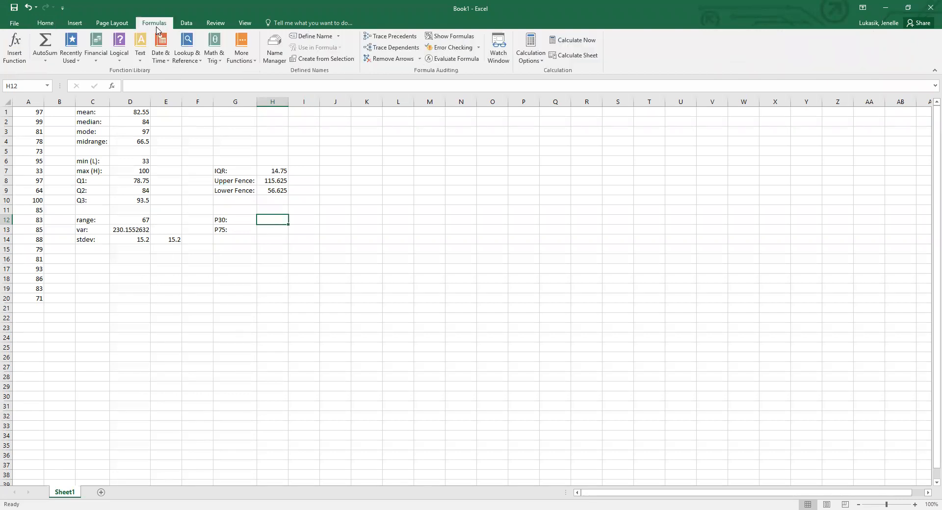
left_click(15, 46)
type("p")
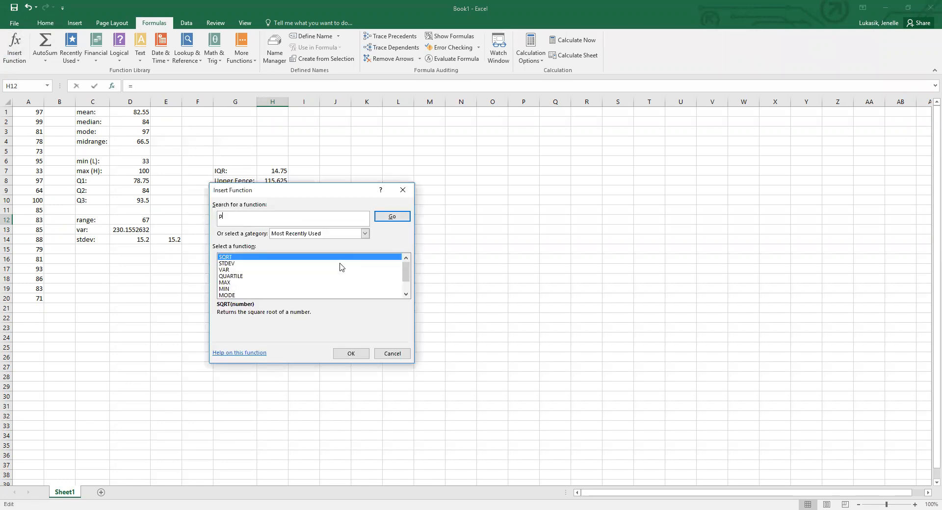
type("ercentile")
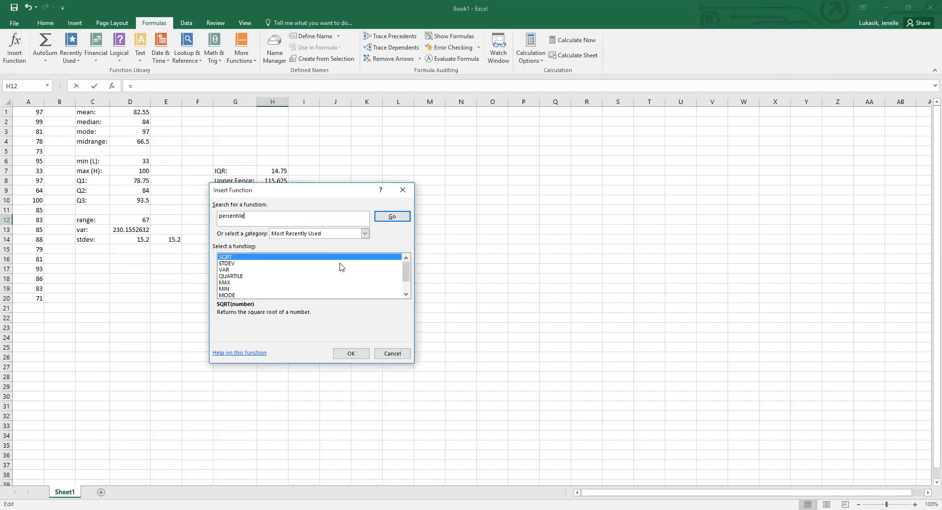
left_click(402, 220)
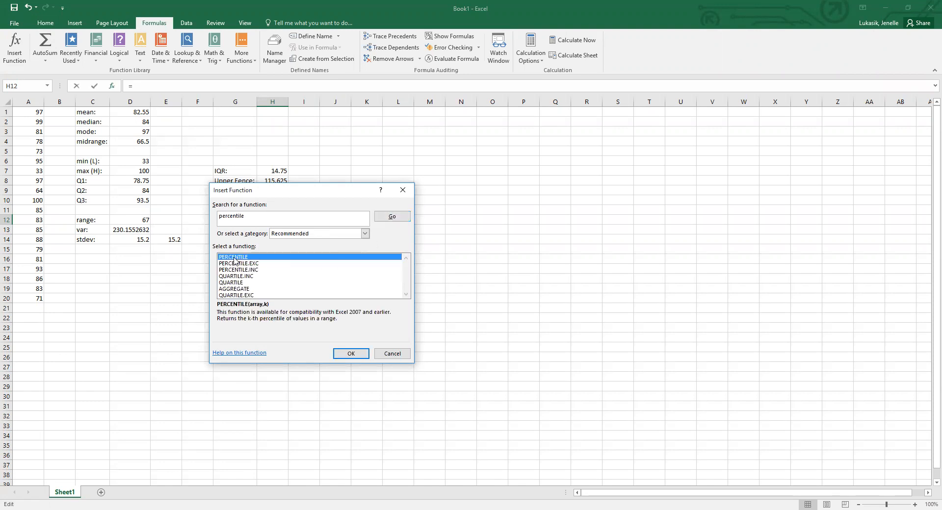
left_click(350, 354)
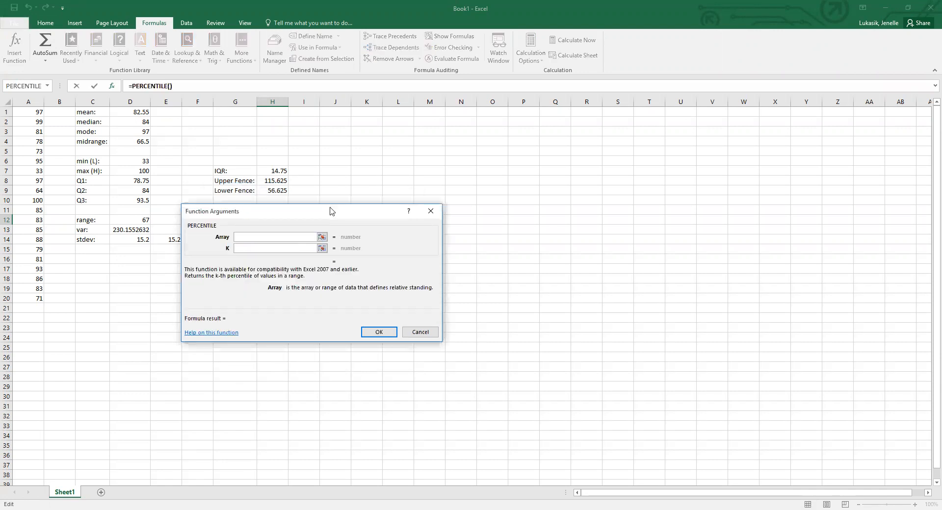
Complete the P30 percentile in H12 with A1:A20 as the array and .30 as K.
left_click_drag(330, 211, 350, 254)
left_click(35, 113)
left_click(22, 299, "shift")
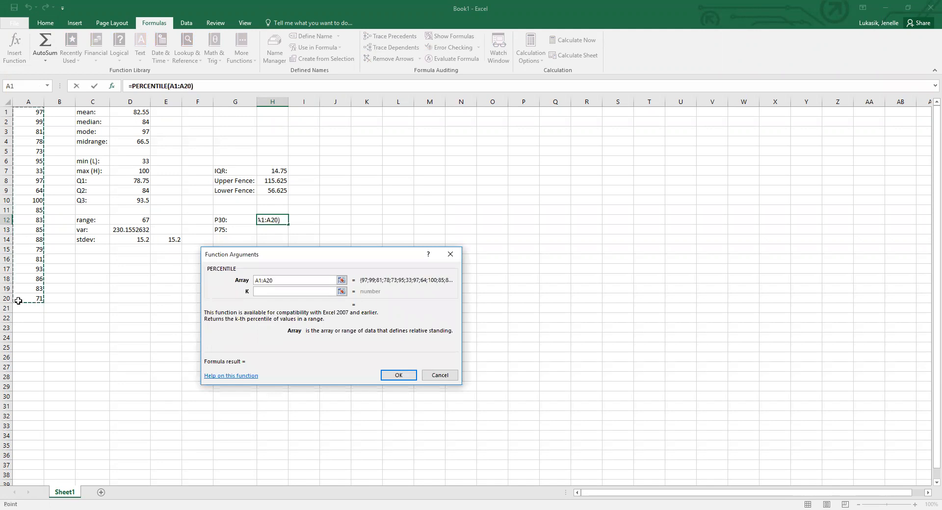
left_click(272, 291)
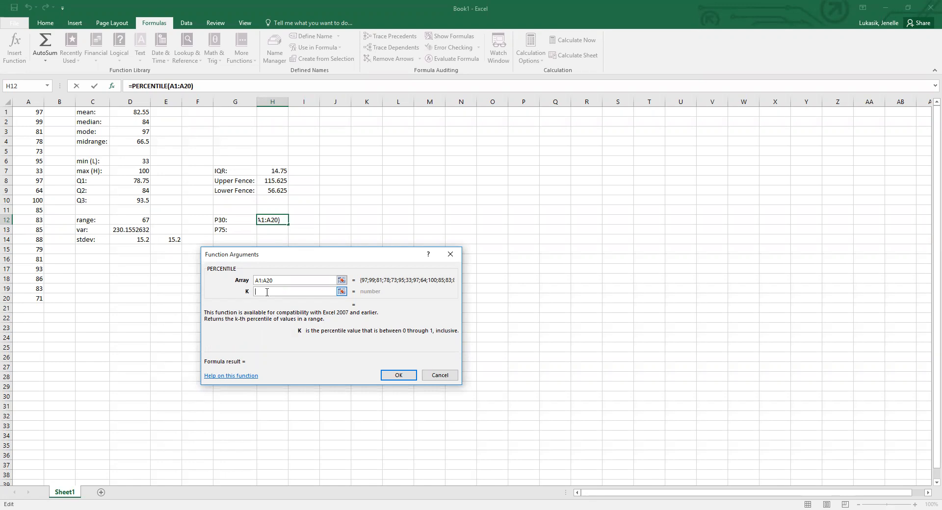
type(".30")
left_click(406, 376)
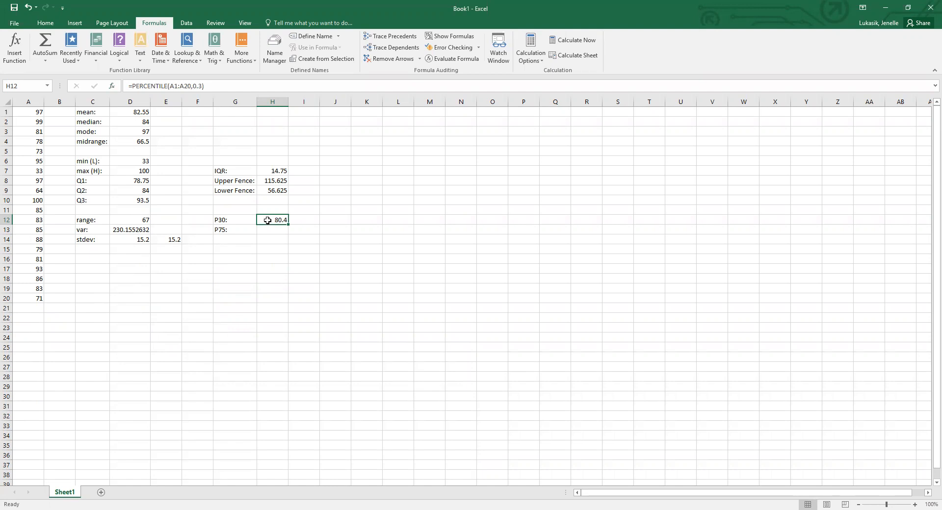
Calculate P75 in H13 with the PERCENTILE function, using A1:A20 as the array and .75 as K.
left_click(271, 231)
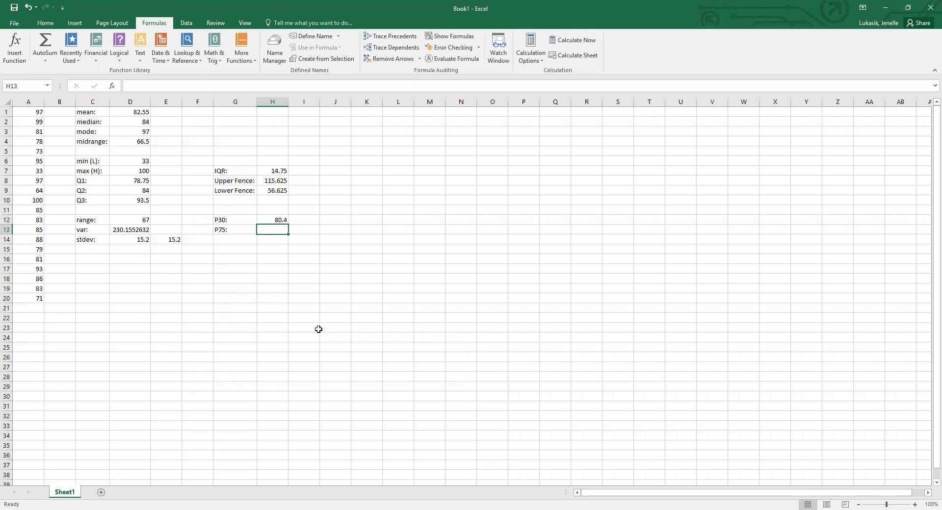
left_click(23, 54)
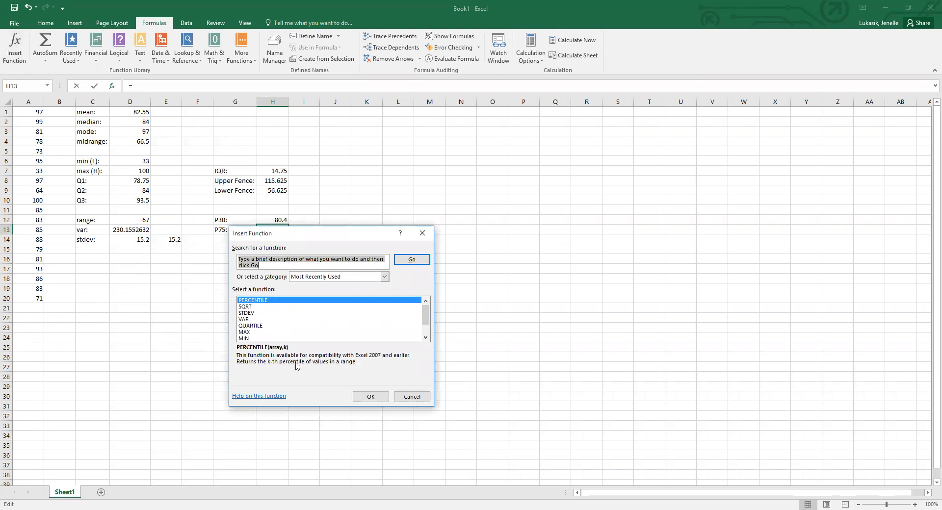
left_click(369, 435)
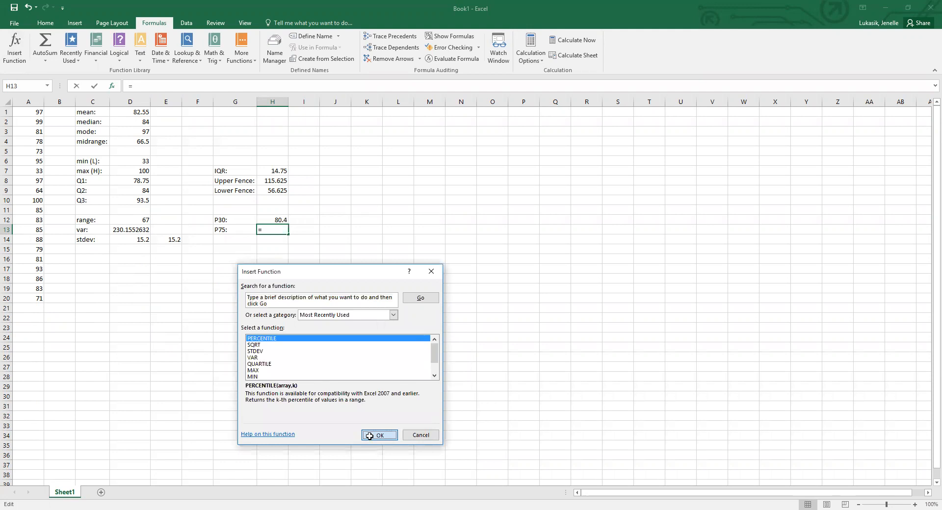
left_click(28, 113)
left_click(33, 301, "shift")
left_click(314, 330)
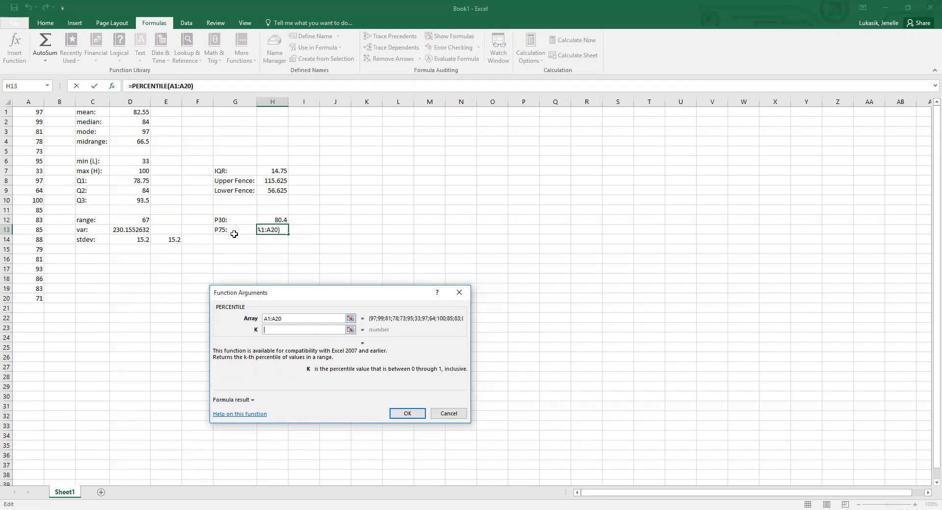
type(".75")
left_click(410, 416)
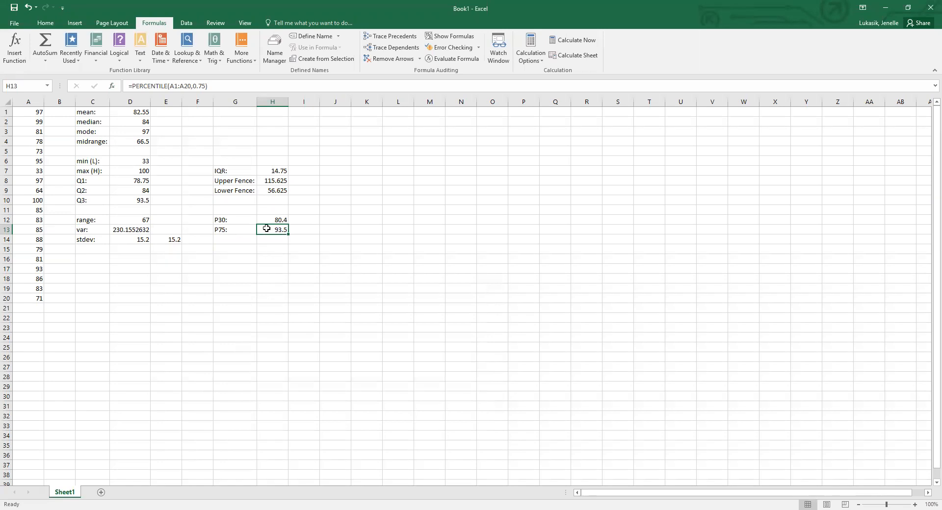
Compare P75 in H13 with Q3 in D10, and temporarily display all formulas in the sheet to review them.
left_click(270, 242)
left_click(268, 230)
left_click(120, 199)
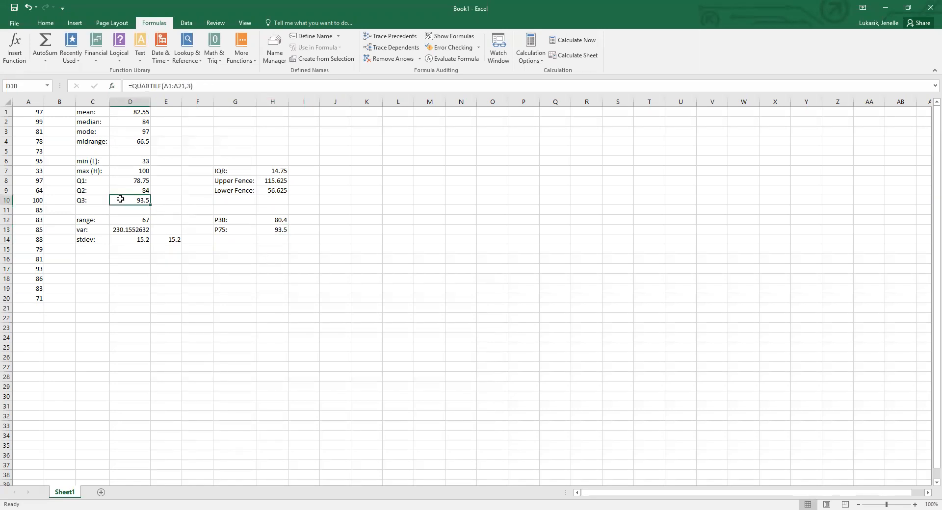
left_click(279, 231)
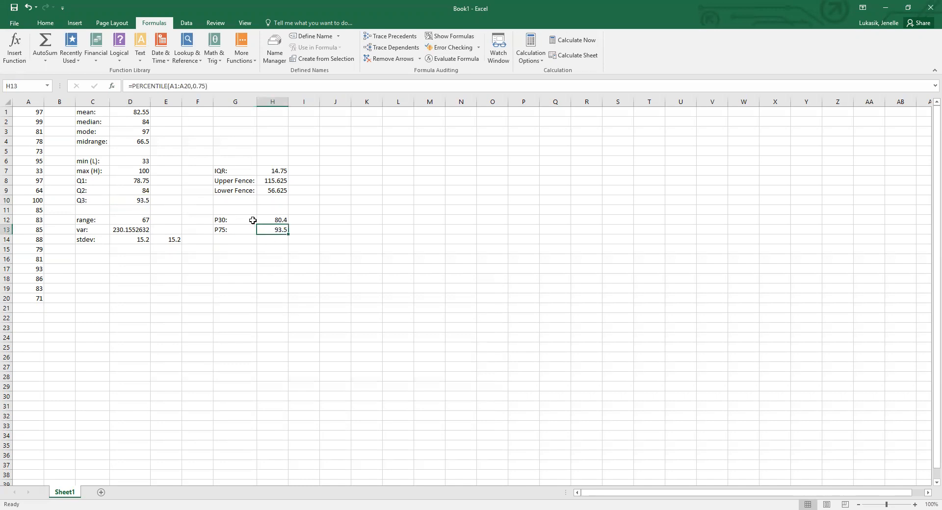
left_click(144, 198)
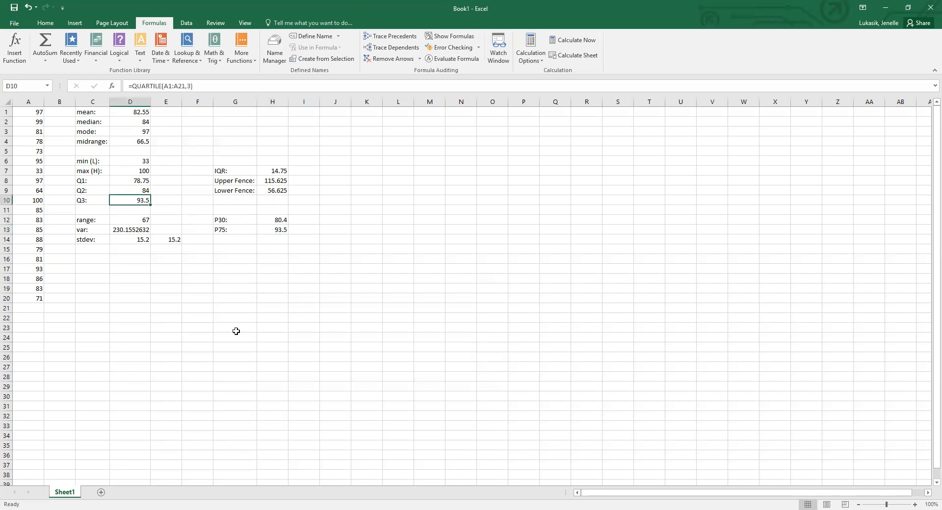
left_click(278, 230)
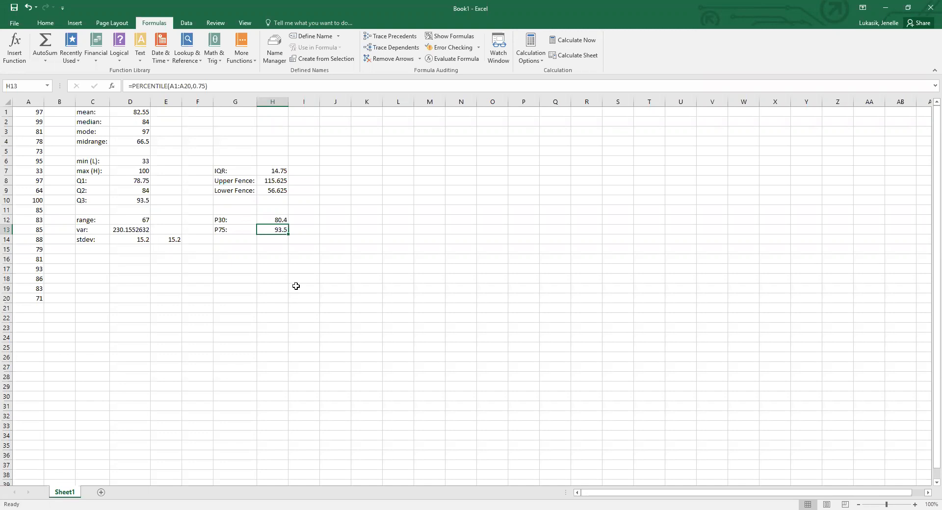
left_click(455, 37)
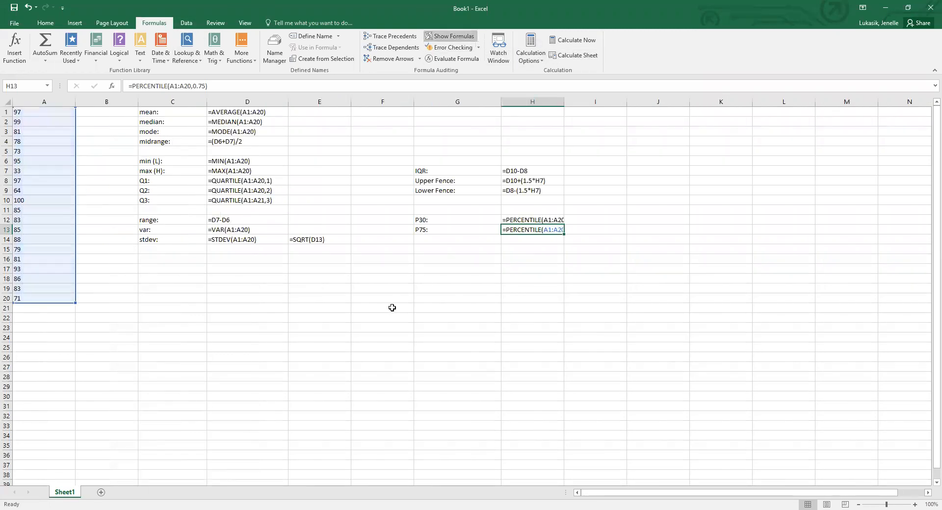
left_click(455, 36)
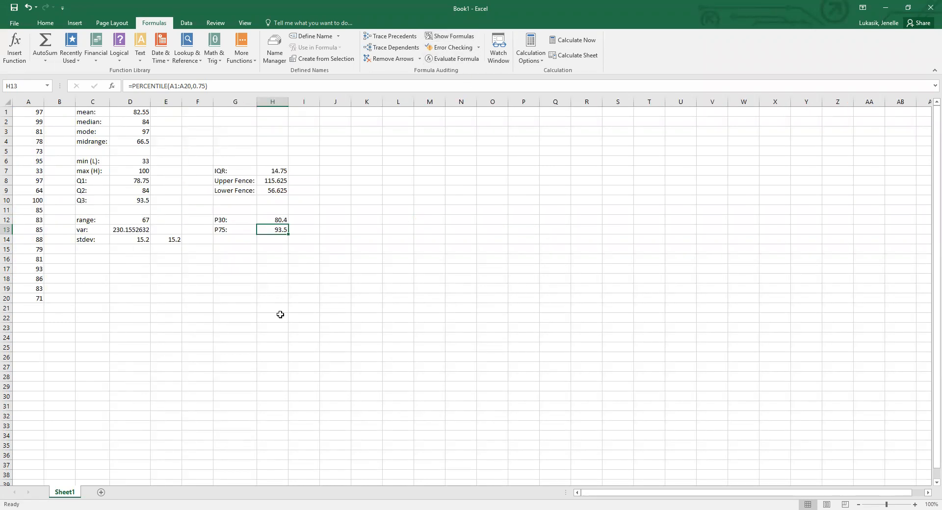
Sort the data in A1:A20 from smallest to largest.
left_click(46, 23)
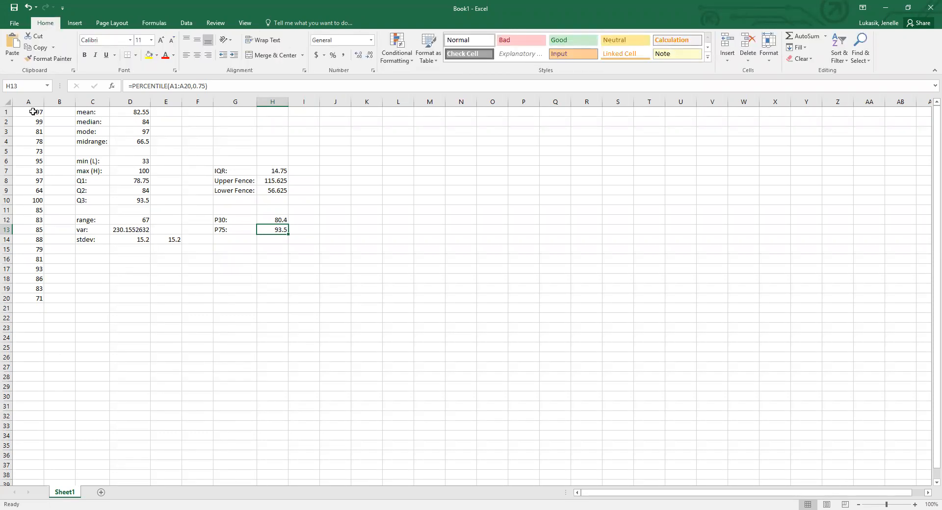
left_click_drag(33, 112, 28, 300)
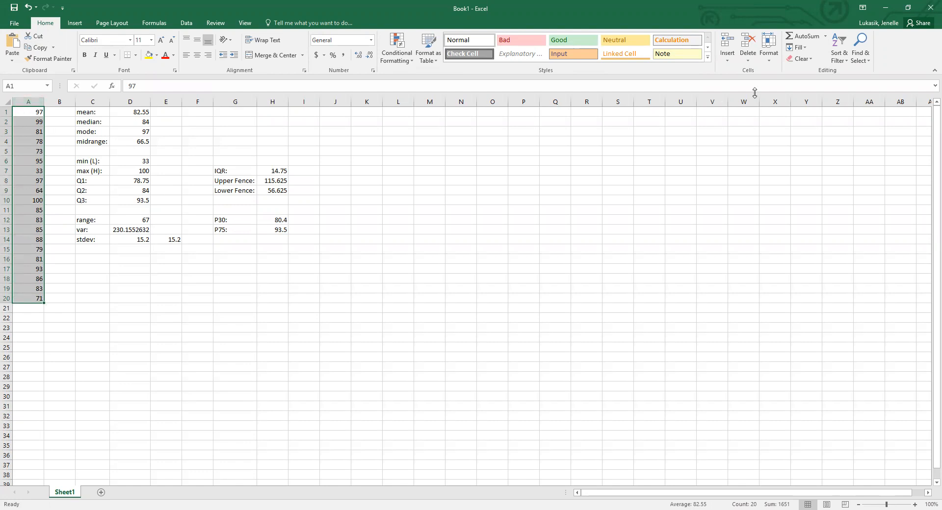
left_click(838, 60)
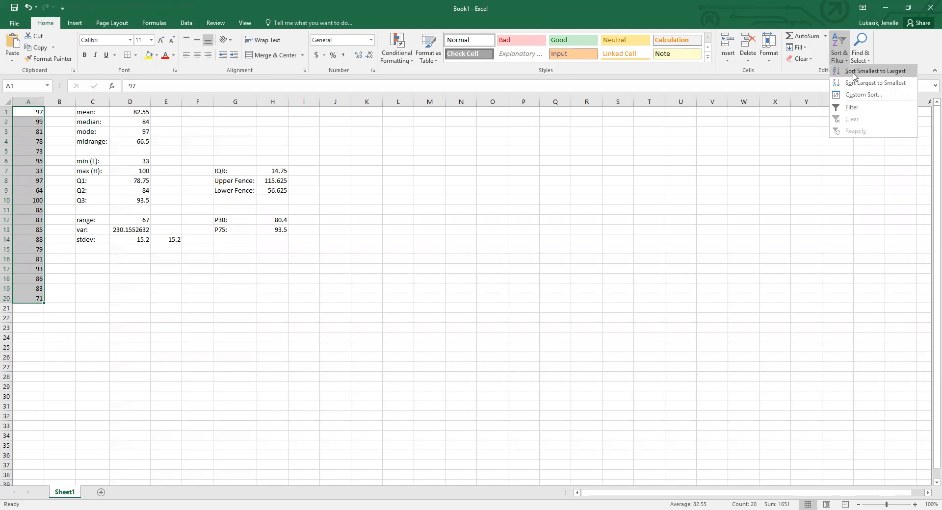
left_click(853, 73)
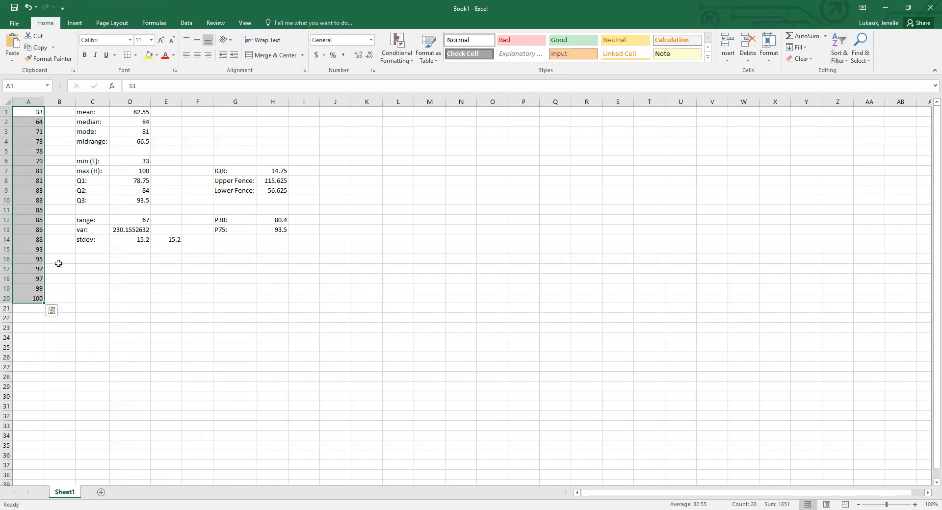
Check the mode in D3 against the sorted data in column A, and select the results block C1:H14 for review.
left_click(137, 133)
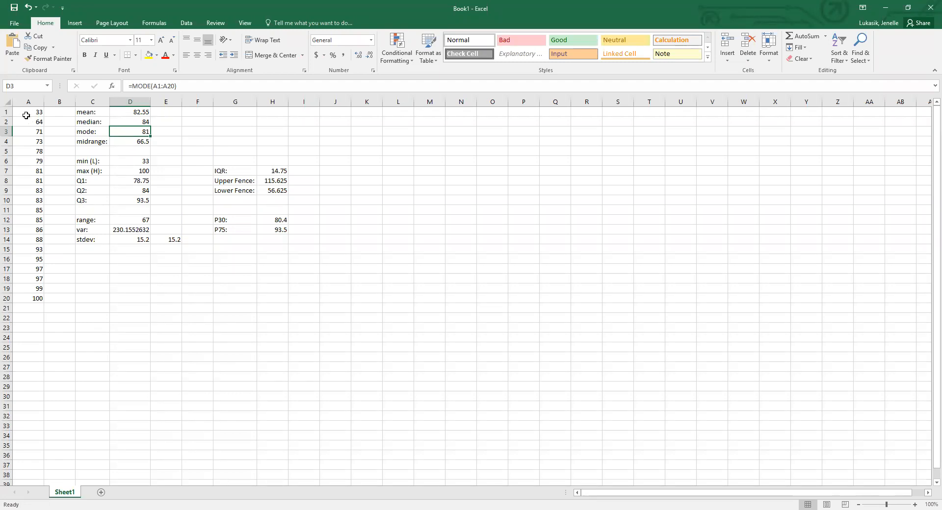
left_click_drag(26, 115, 28, 297)
left_click(234, 319)
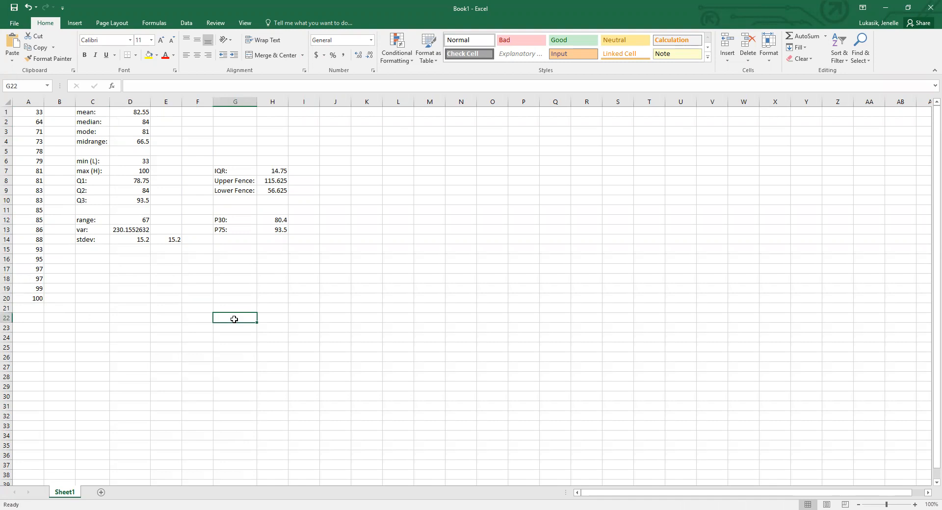
left_click_drag(91, 112, 271, 240)
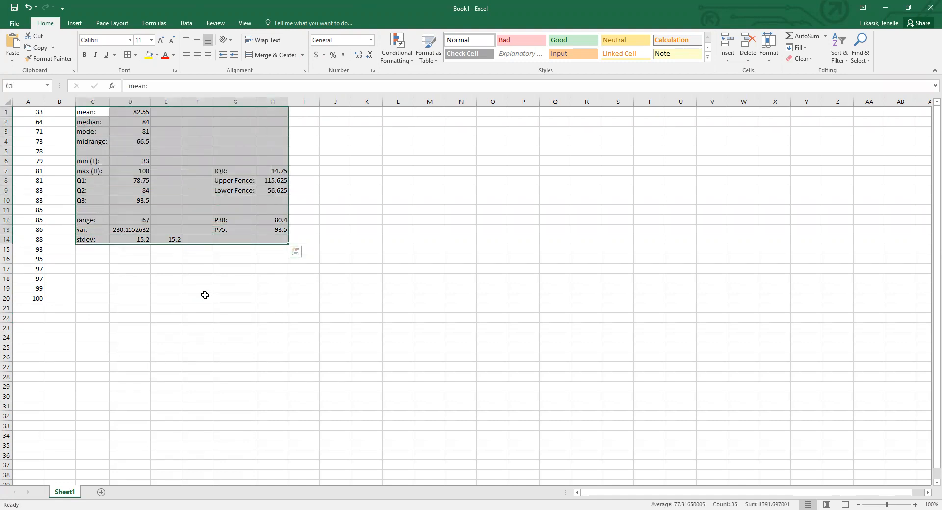